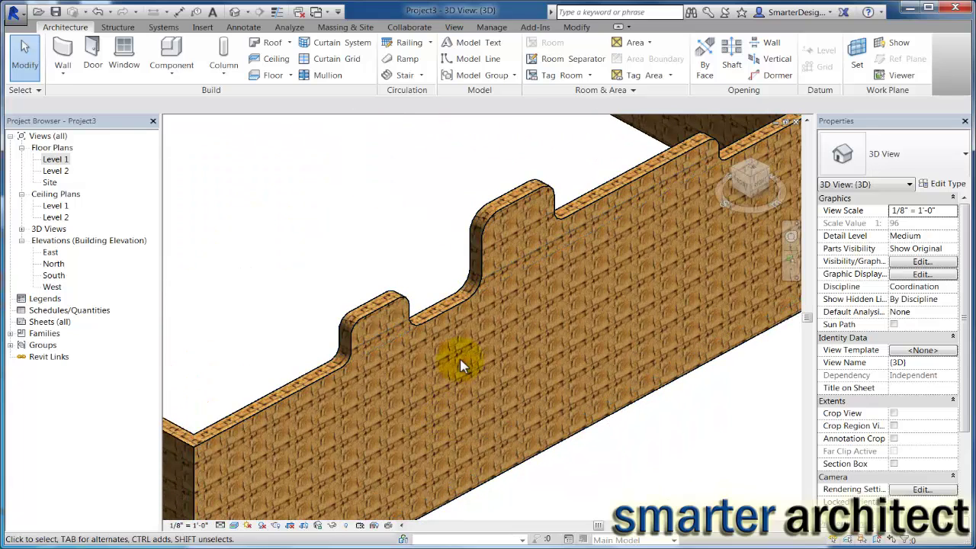
# Step: Orbit and zoom around the finished adobe-wall model to inspect the stepped parapet and back wall
pyautogui.scroll(-3, 453, 372)
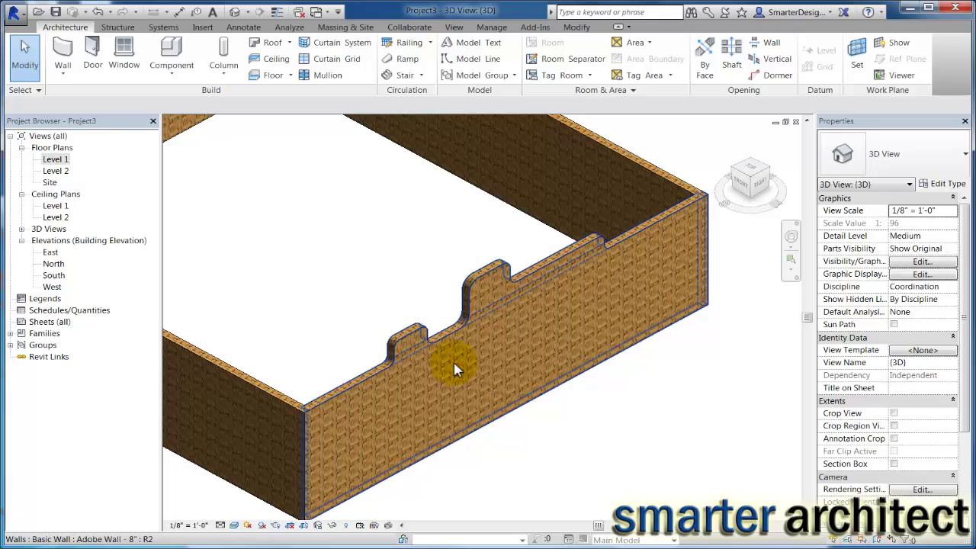
pyautogui.scroll(4, 460, 339)
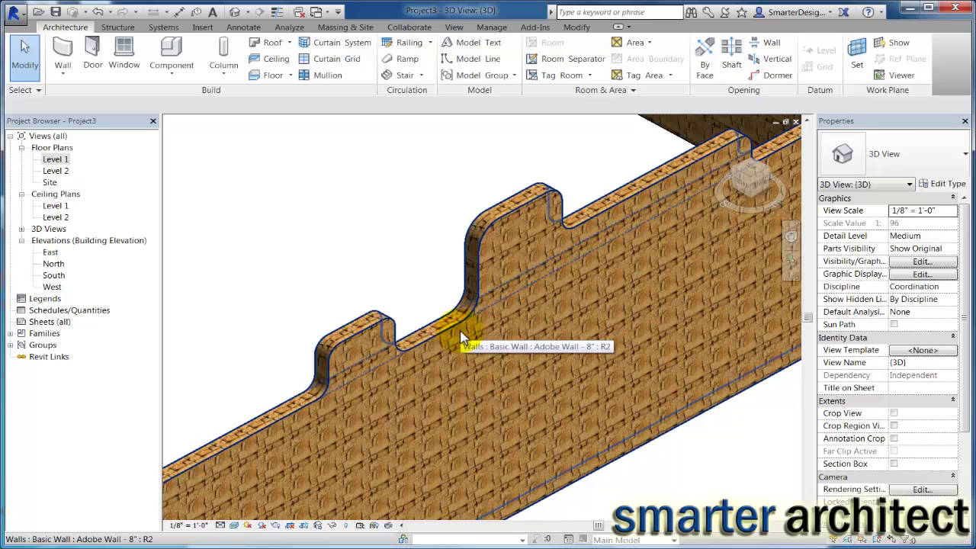
pyautogui.scroll(-2, 348, 276)
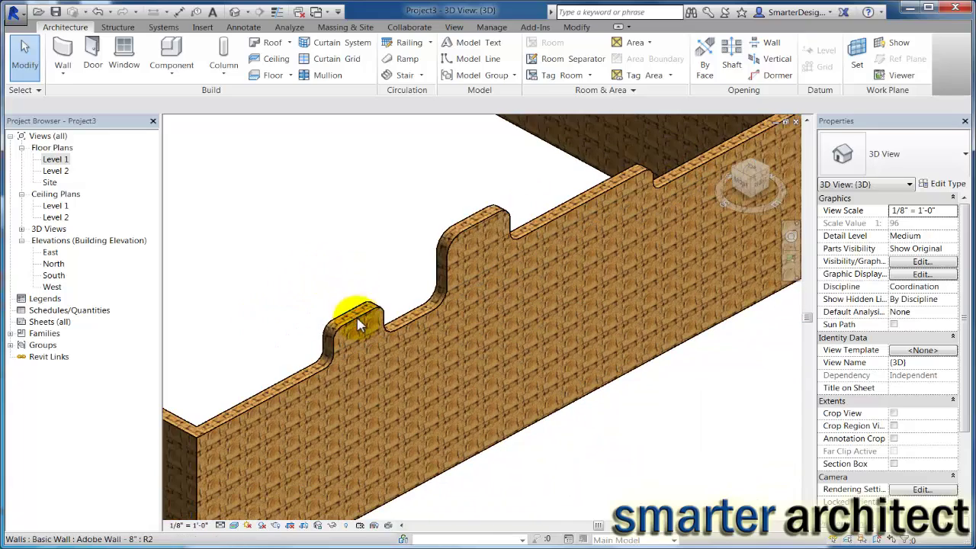
pyautogui.keyDown('shift'); pyautogui.moveTo(358, 335); pyautogui.dragTo(424, 383, button='middle'); pyautogui.keyUp('shift')
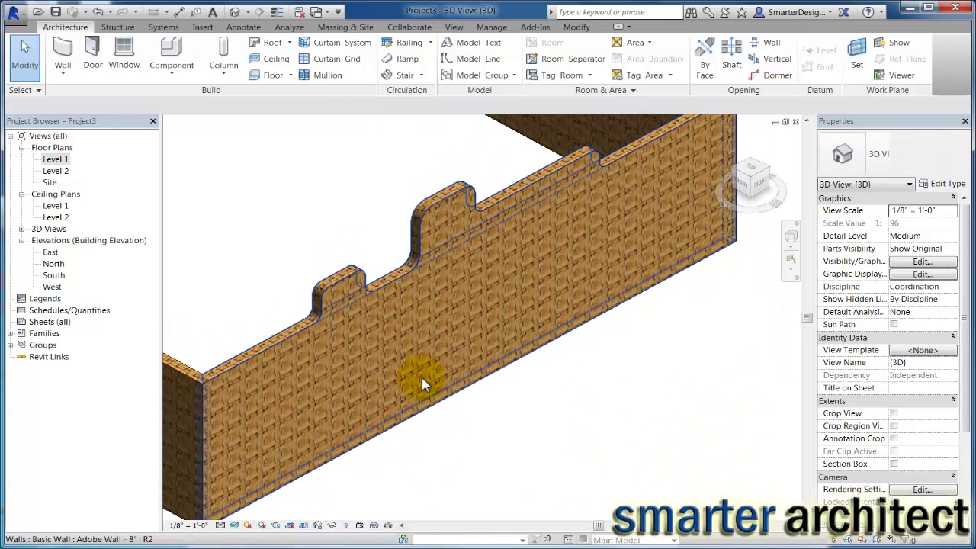
pyautogui.scroll(-3, 424, 383)
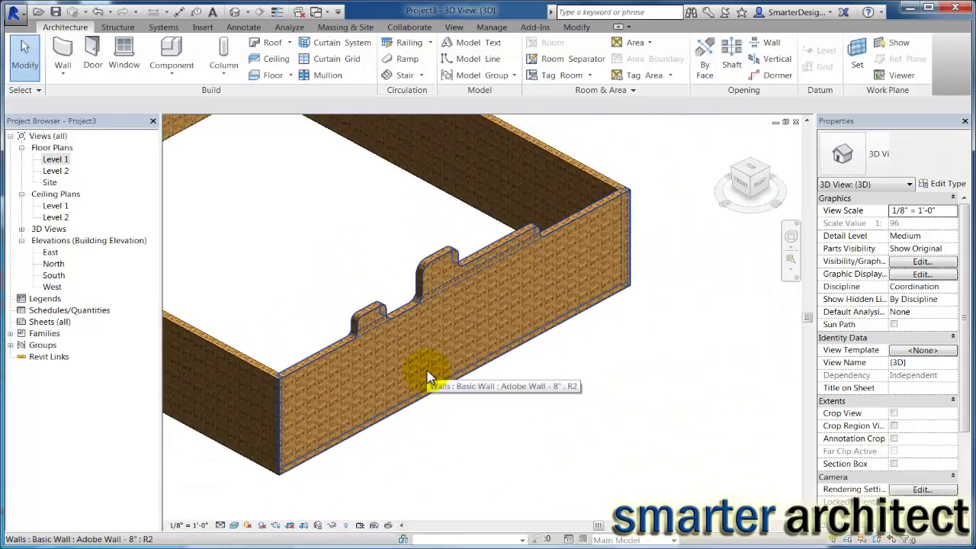
pyautogui.scroll(4, 424, 381)
pyautogui.keyDown('shift'); pyautogui.moveTo(422, 378); pyautogui.dragTo(410, 408, button='middle'); pyautogui.keyUp('shift')
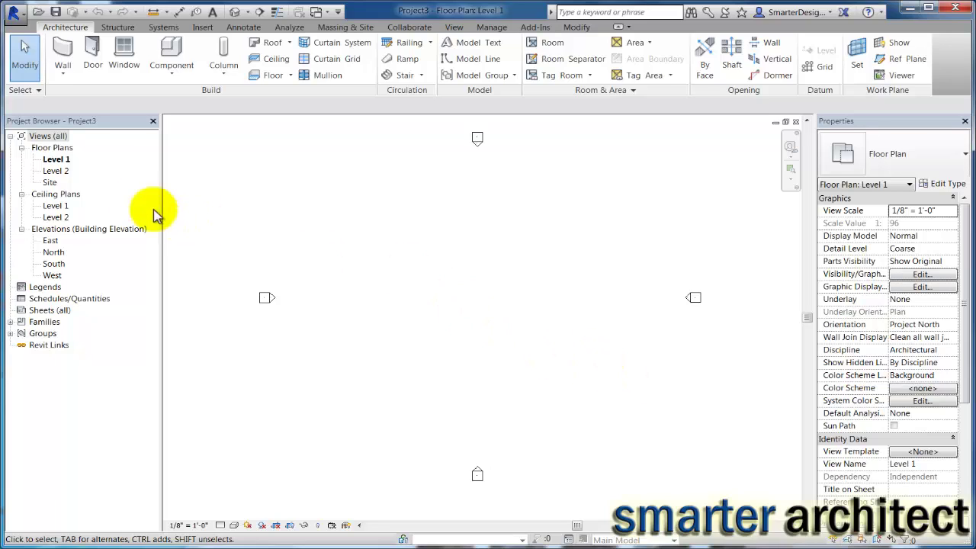
# Step: On Level 1, draw a rectangle of Generic - 8" walls about 41' 6" wide, rising to Level 2
pyautogui.click(63, 161)
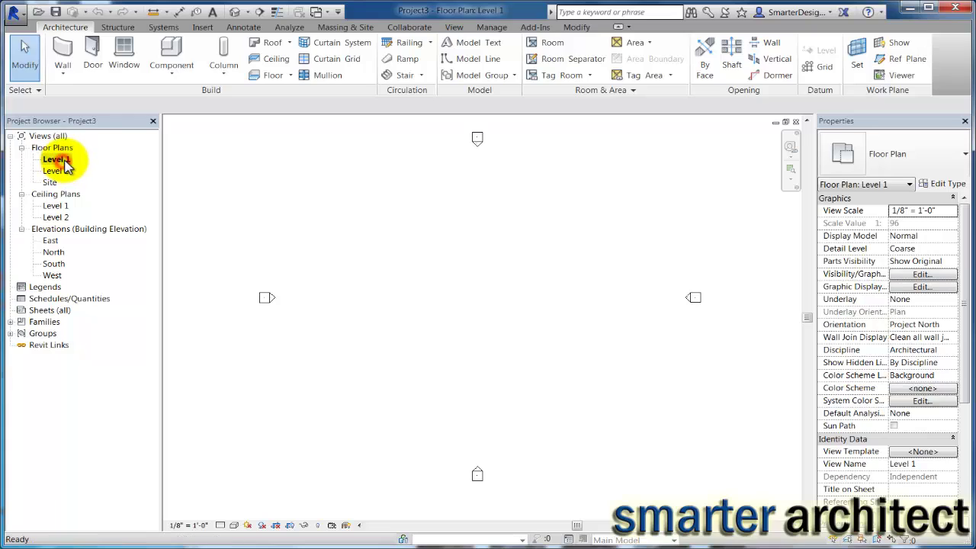
pyautogui.click(63, 68)
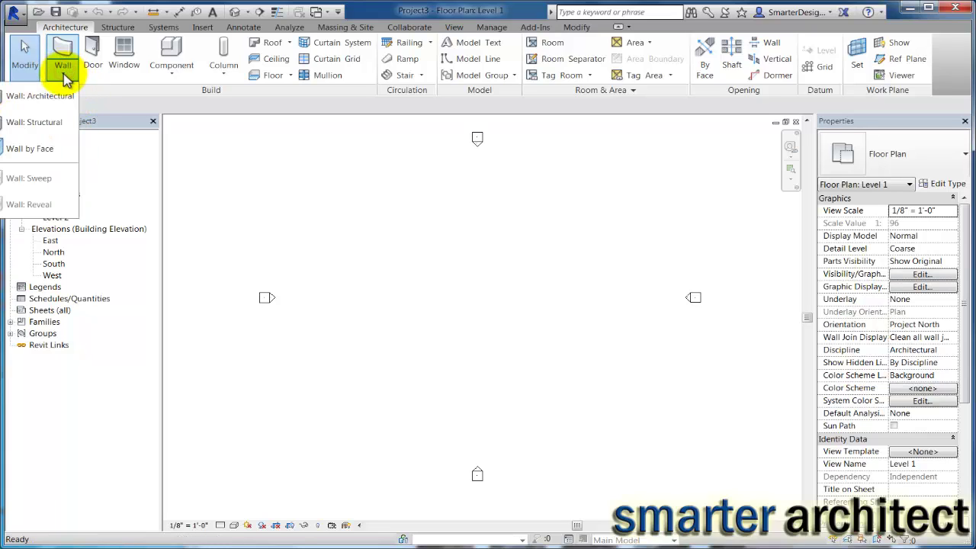
pyautogui.click(57, 95)
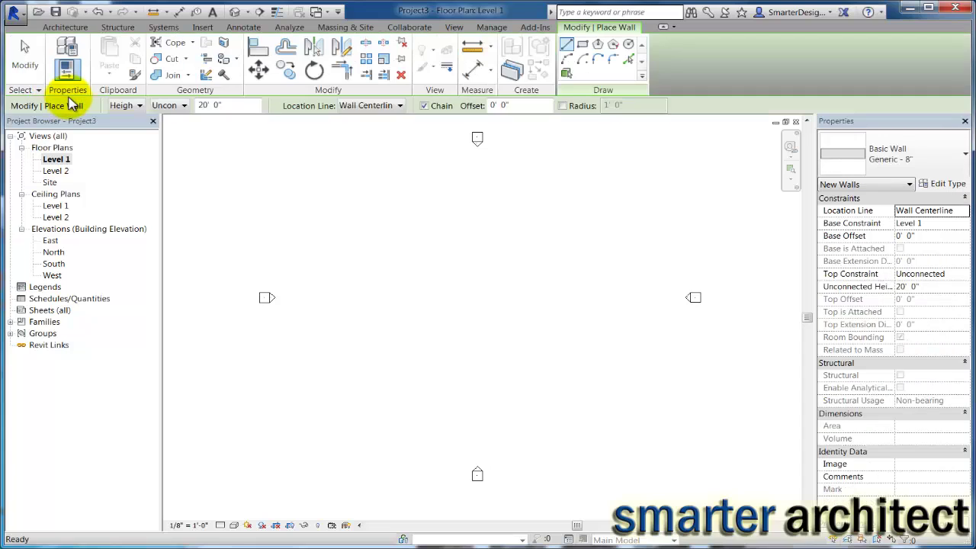
pyautogui.click(583, 47)
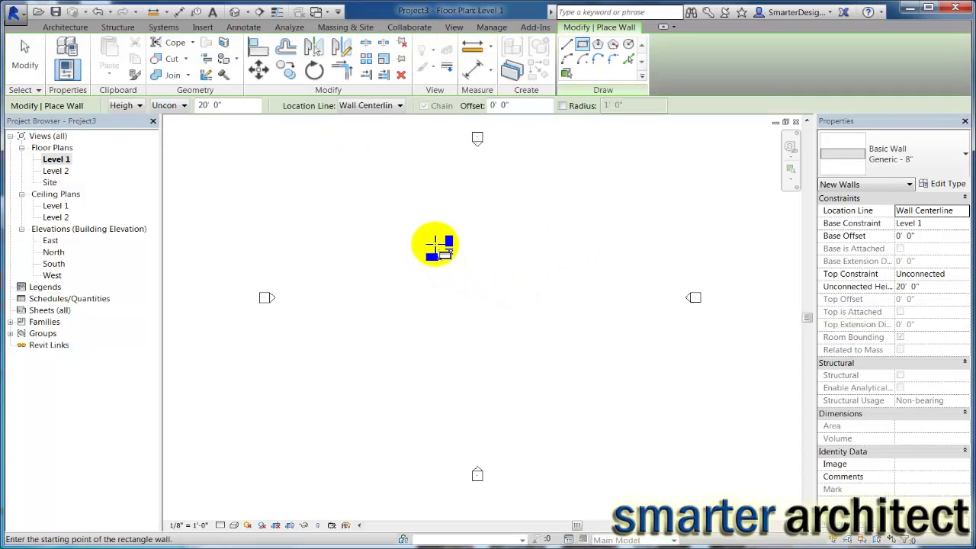
pyautogui.click(181, 106)
pyautogui.click(183, 129)
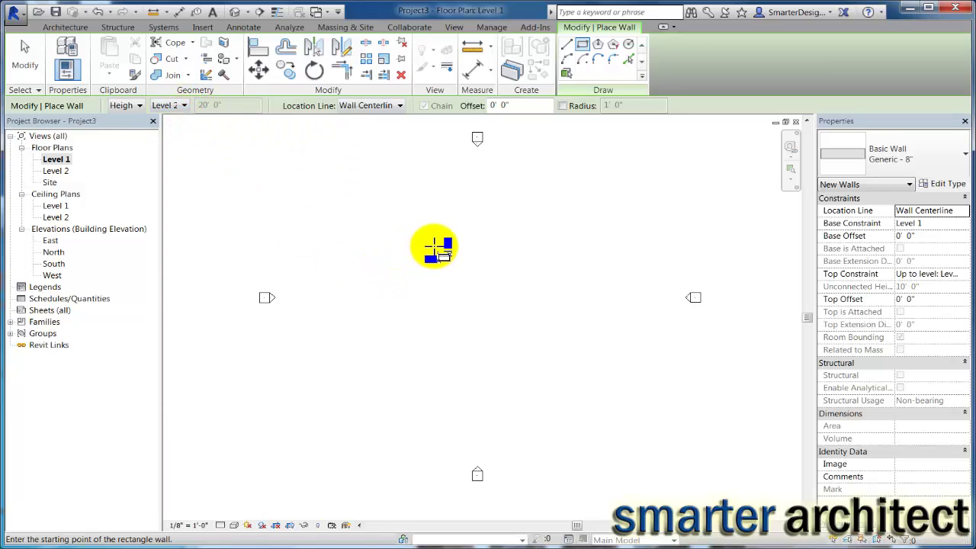
pyautogui.click(405, 246)
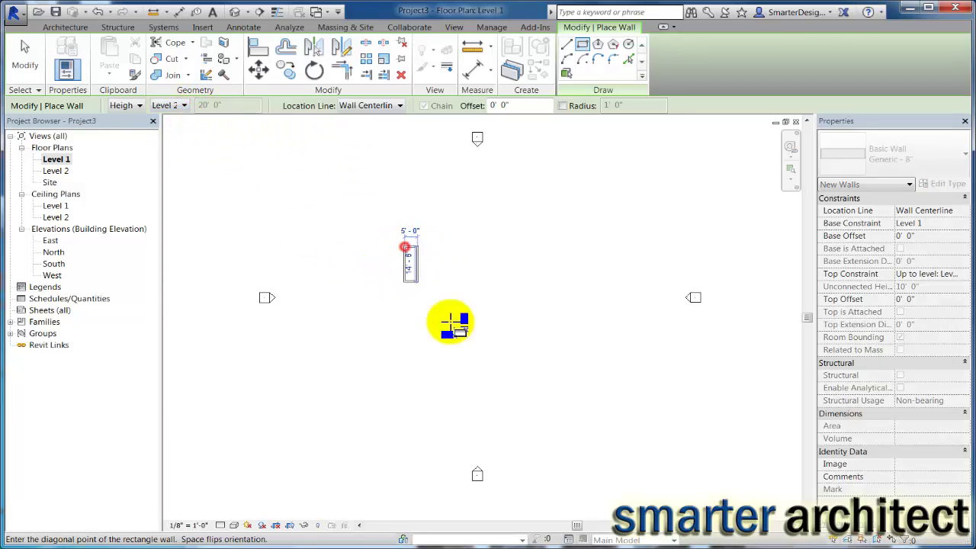
pyautogui.click(511, 340)
pyautogui.press('Escape')
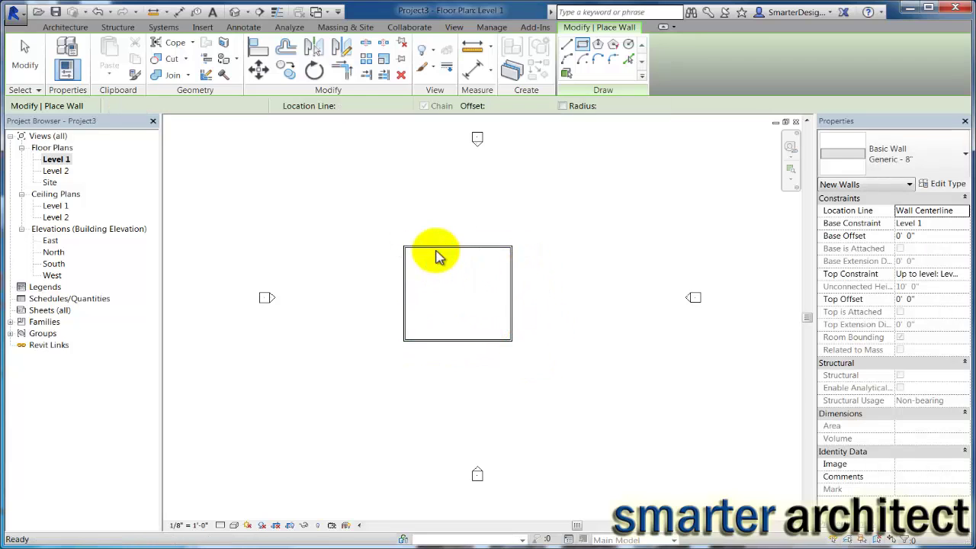
pyautogui.press('Escape')
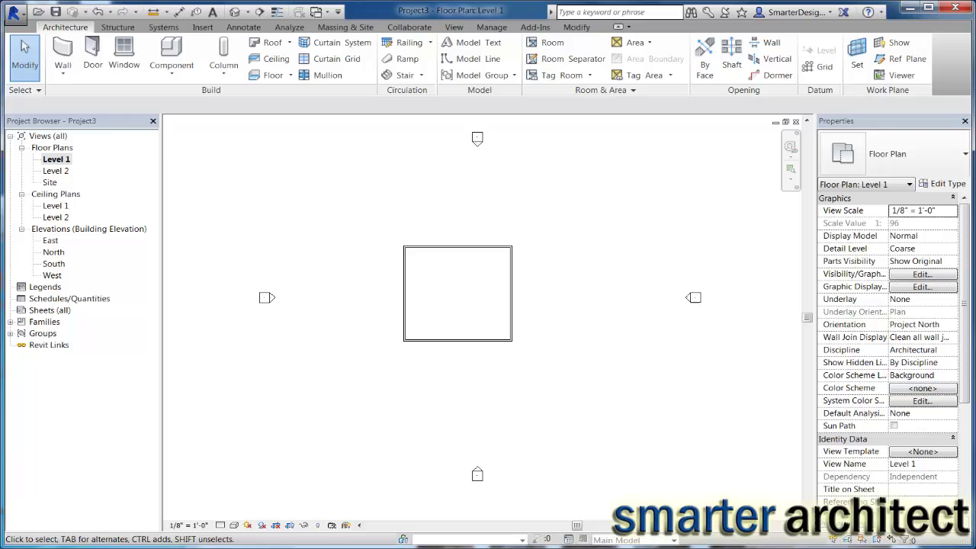
# Step: Switch to the default 3D view, center the wall box, and crossing-select all four walls
pyautogui.click(248, 12)
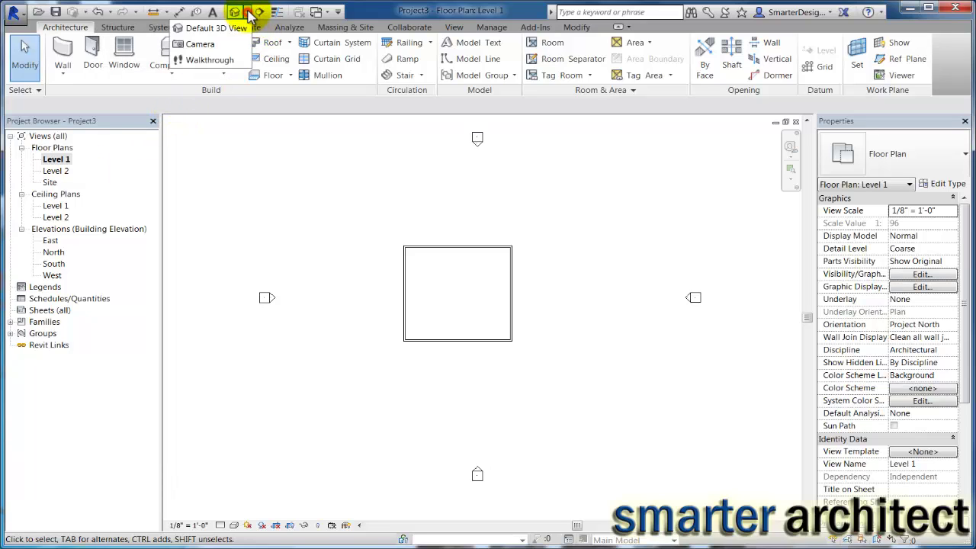
pyautogui.click(200, 28)
pyautogui.scroll(-4, 602, 251)
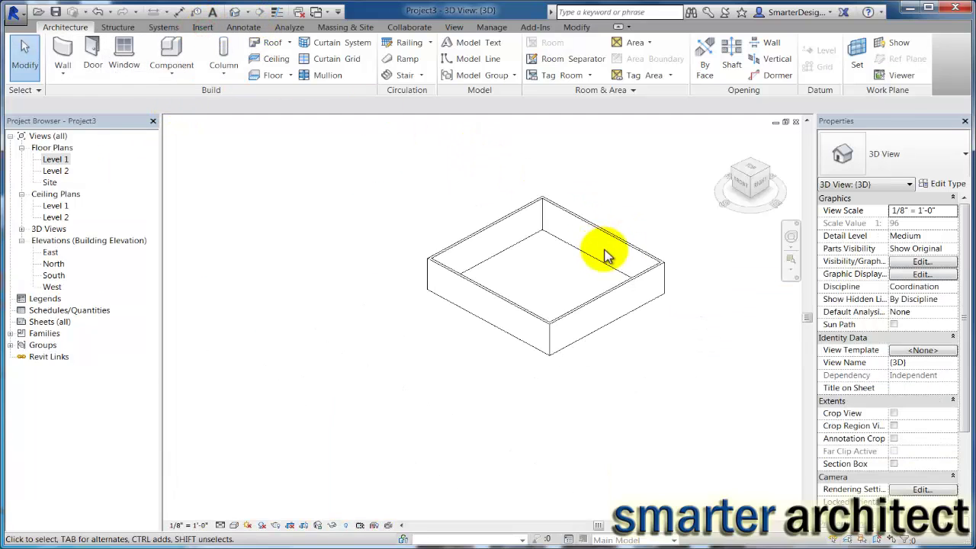
pyautogui.moveTo(627, 266); pyautogui.dragTo(536, 291, button='middle')
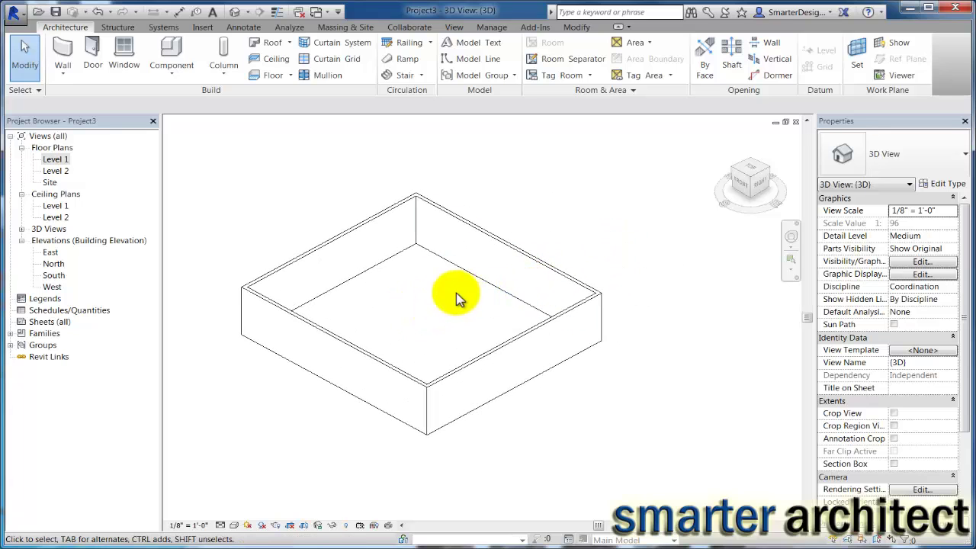
pyautogui.scroll(2, 439, 314)
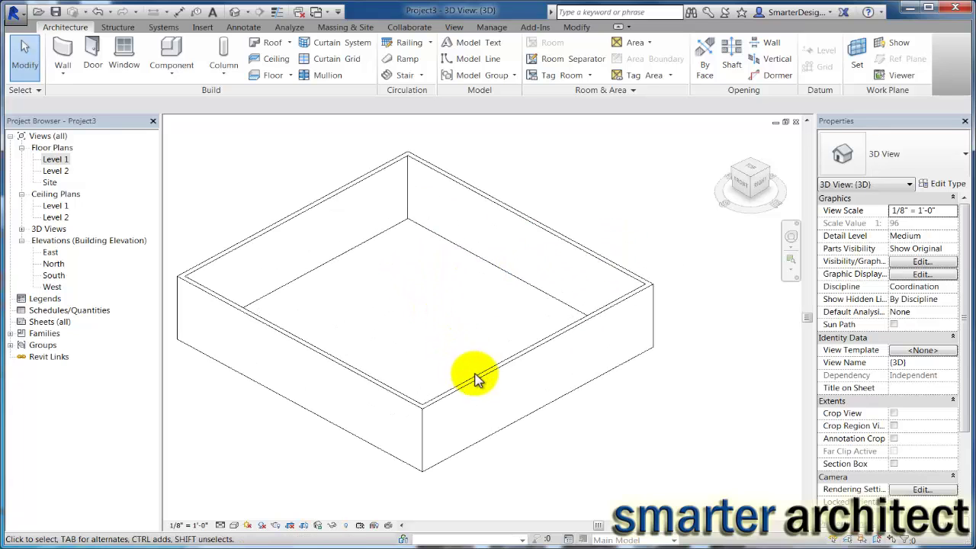
pyautogui.moveTo(479, 381); pyautogui.dragTo(510, 372, button='middle')
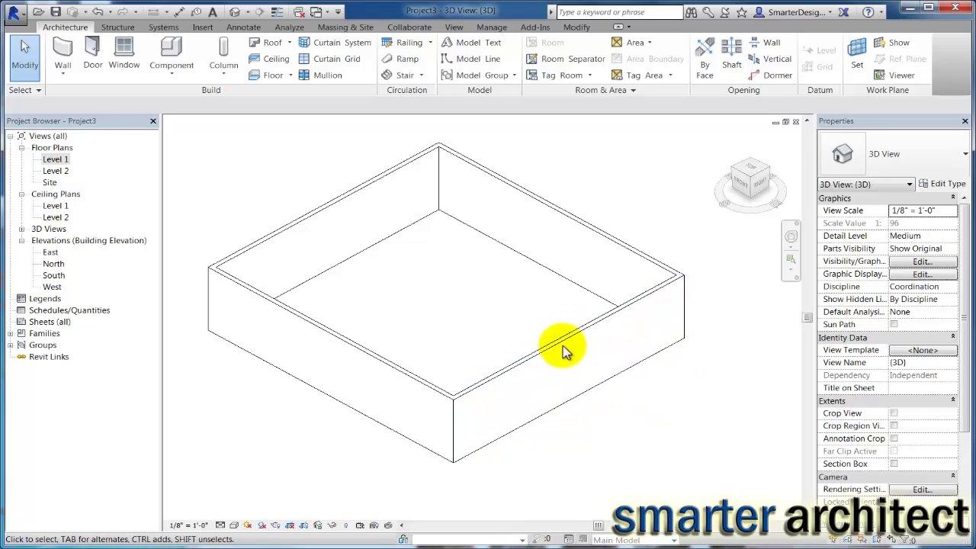
pyautogui.moveTo(639, 423); pyautogui.dragTo(329, 185)
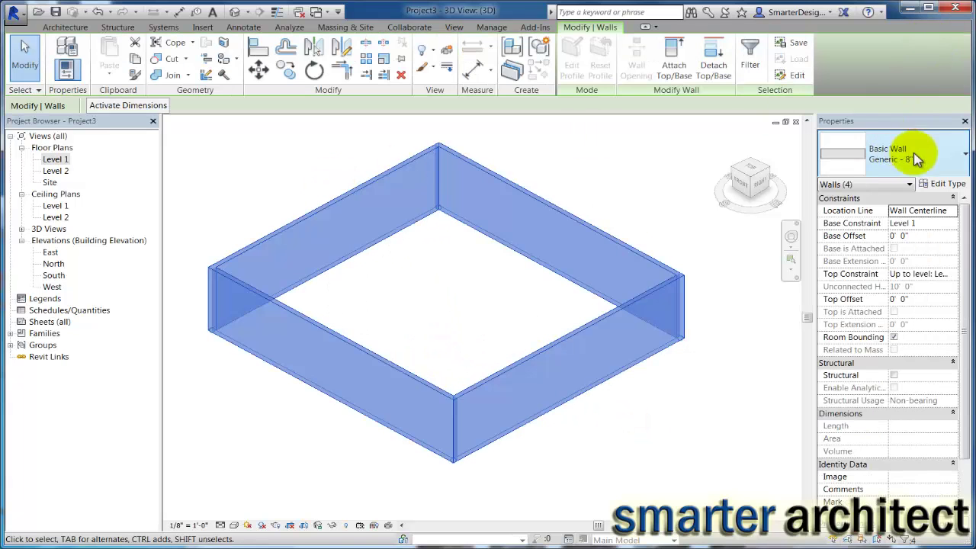
# Step: Duplicate Generic - 8" as a new 'Adobe Wall - 8"' type and apply it to the walls
pyautogui.click(946, 184)
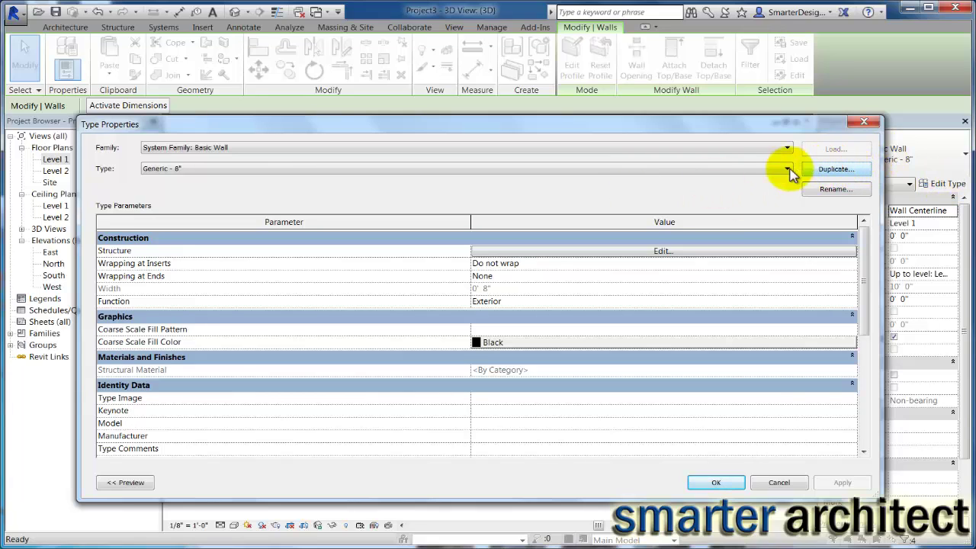
pyautogui.click(834, 170)
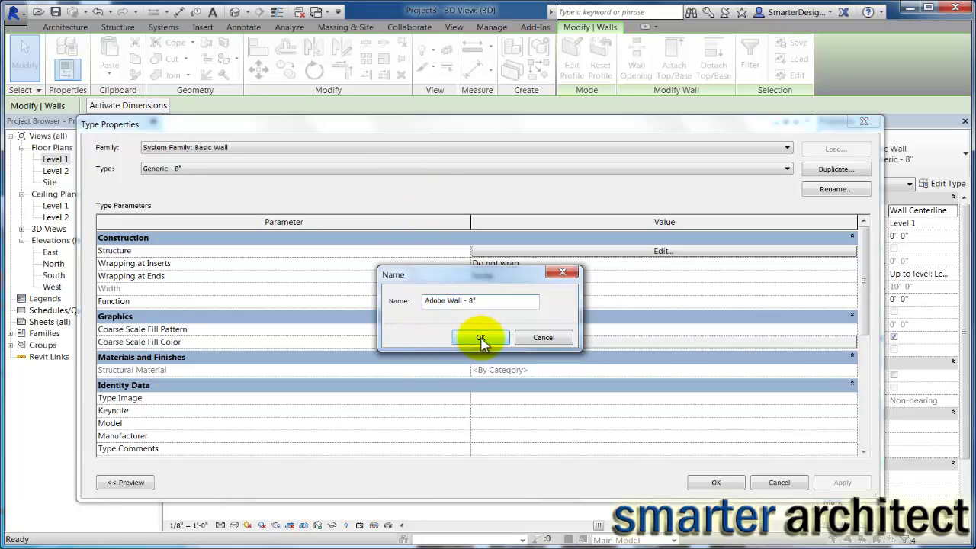
pyautogui.click(480, 337)
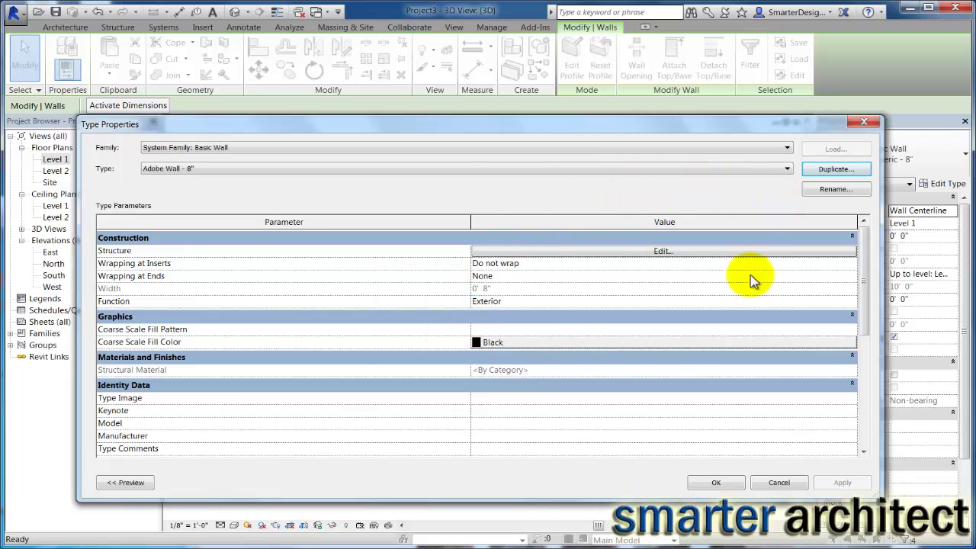
pyautogui.click(716, 483)
# Step: Select only the front-right 39' 0" wall and enter Edit Profile on it
pyautogui.click(665, 406)
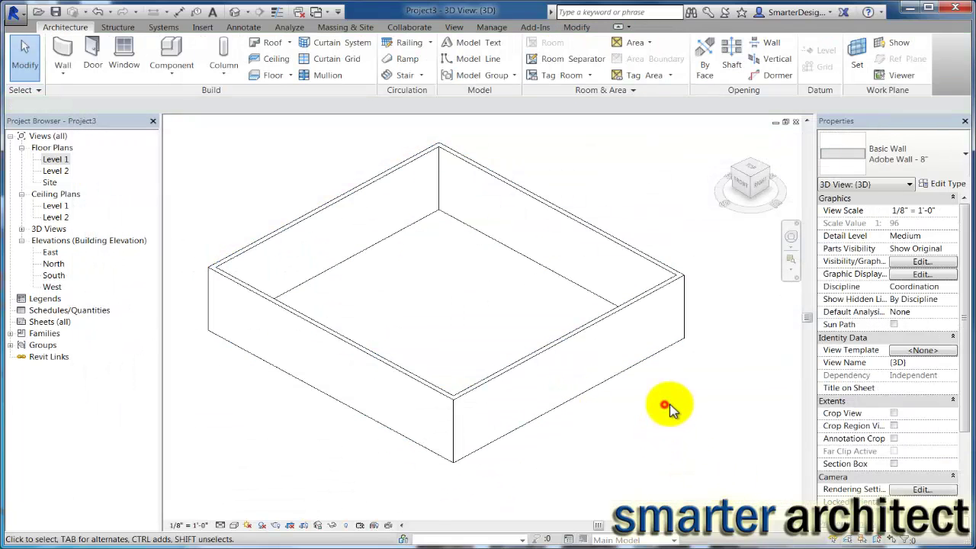
pyautogui.click(606, 322)
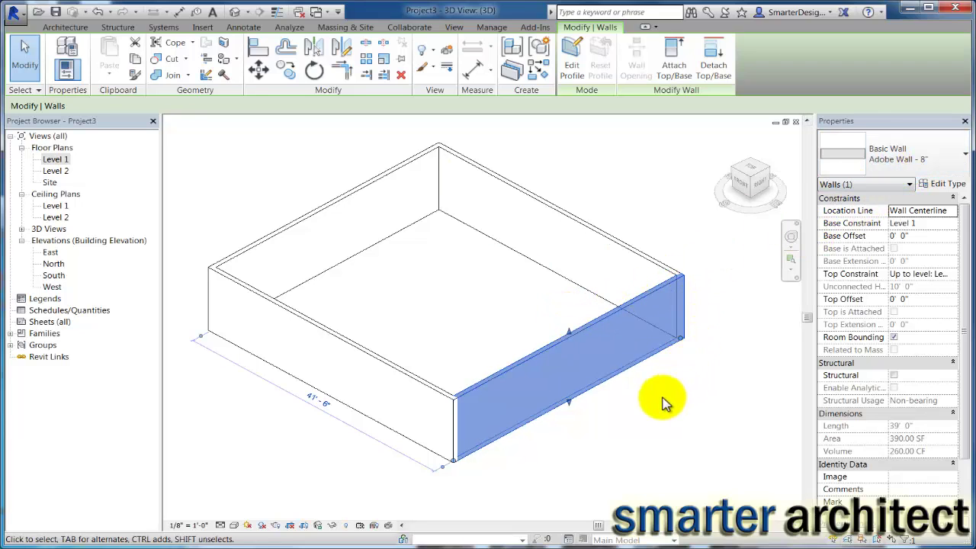
pyautogui.click(577, 67)
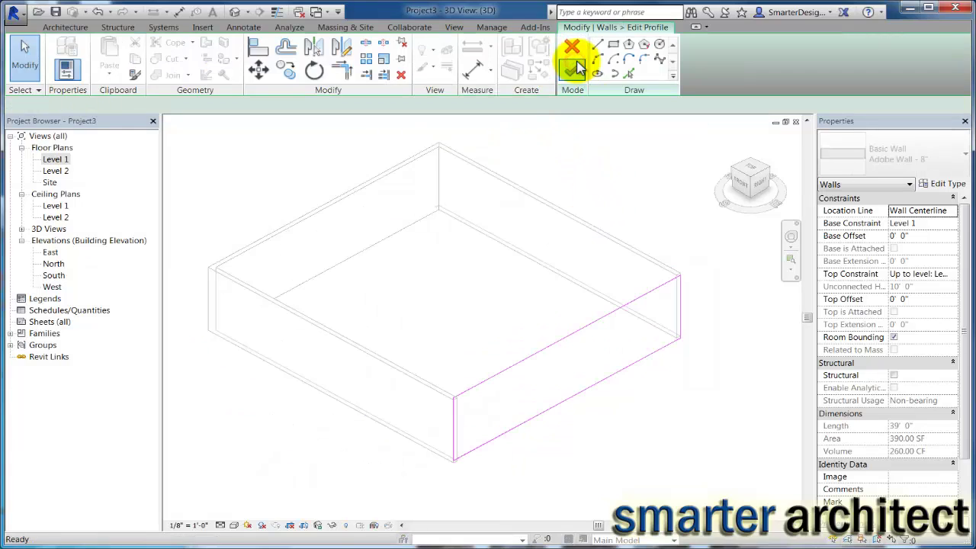
pyautogui.scroll(3, 616, 387)
pyautogui.scroll(-2, 610, 385)
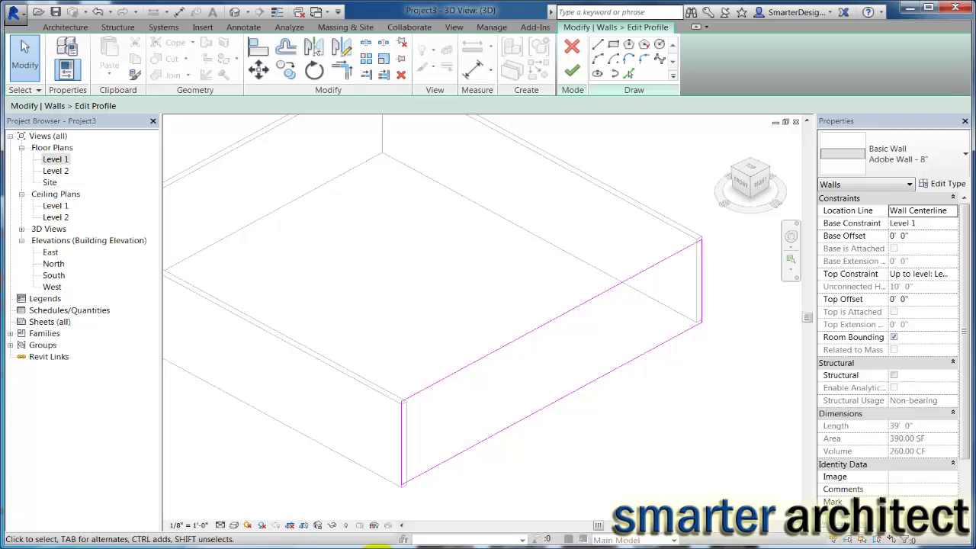
# Step: Preview photos in the FreeImages 'adobe' results in Chrome, then minimize the browser
pyautogui.click(376, 547)
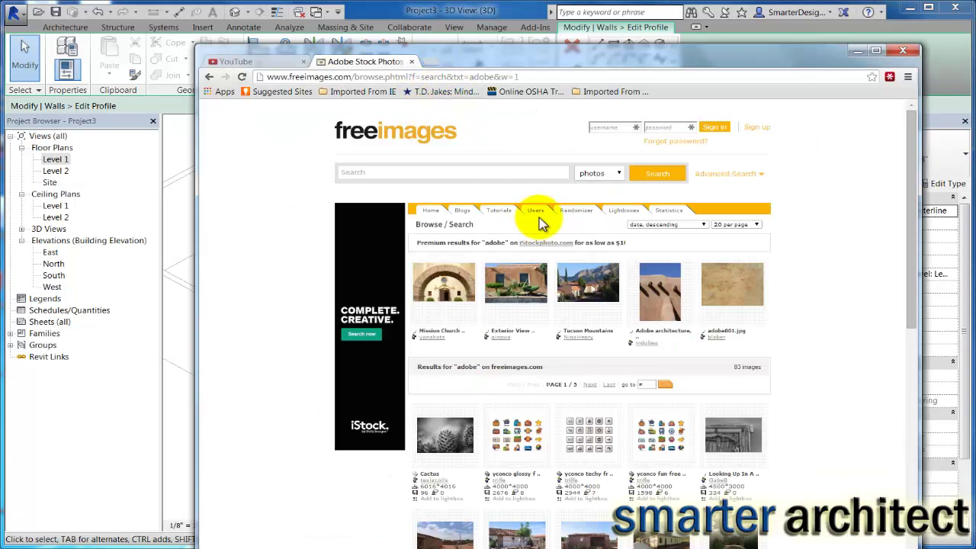
pyautogui.moveTo(658, 297)
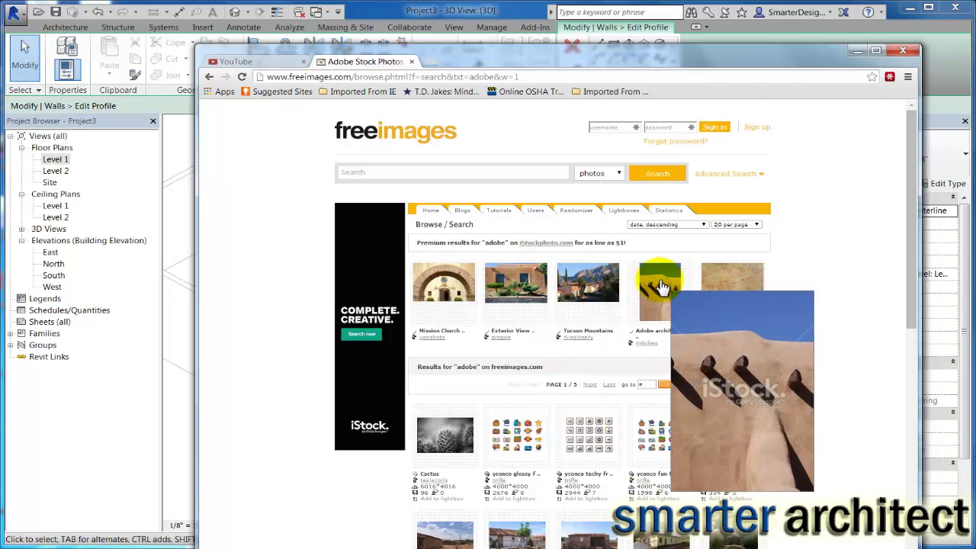
pyautogui.moveTo(716, 539)
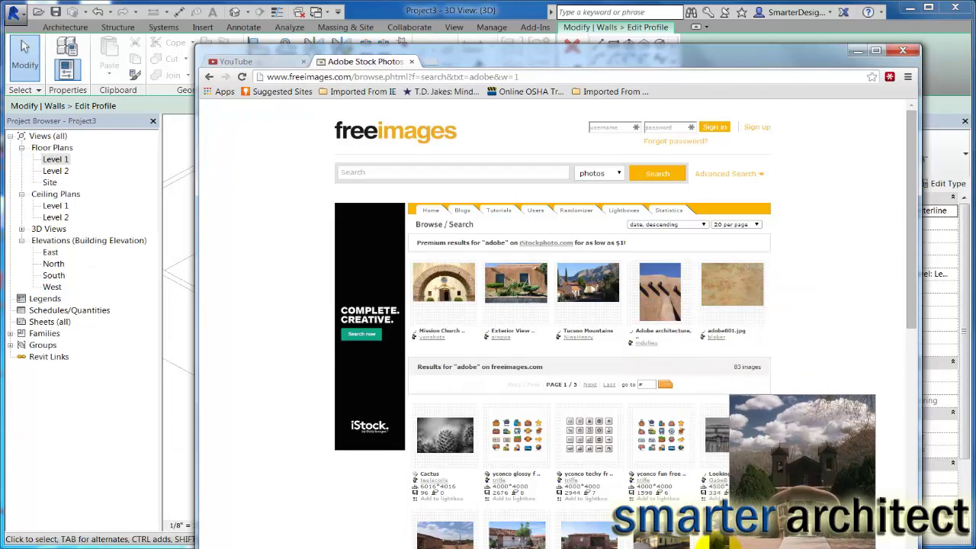
pyautogui.moveTo(565, 541)
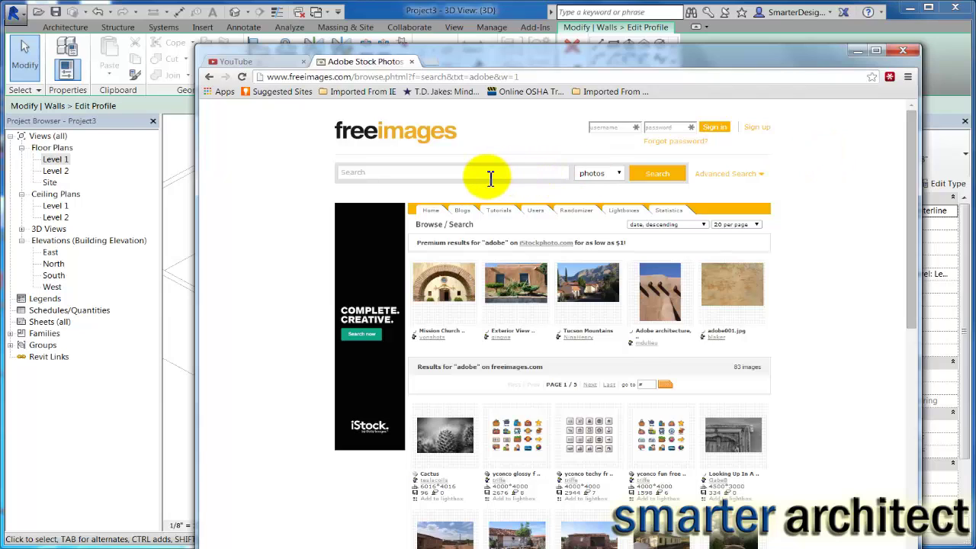
pyautogui.click(854, 51)
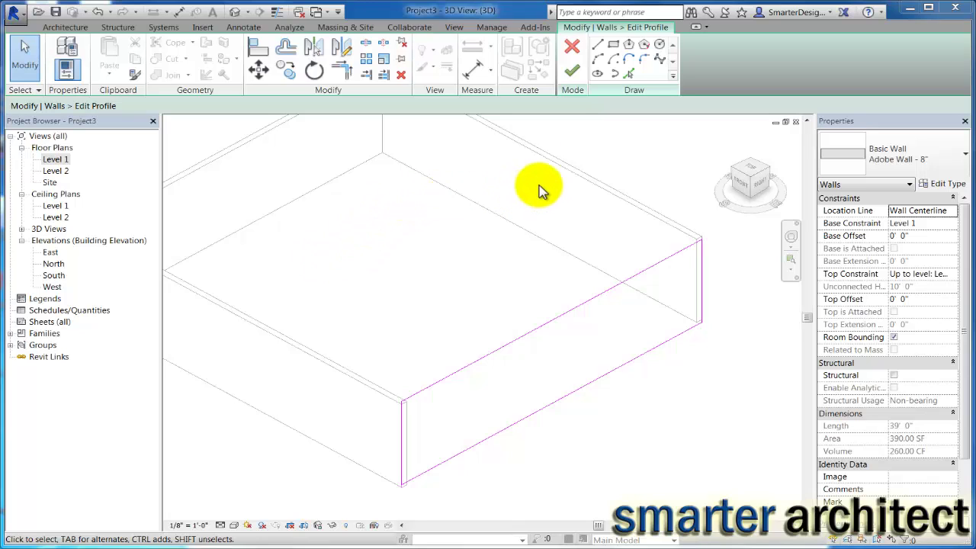
# Step: Sketch the first, smallest parapet step on the wall's top edge with lines
pyautogui.click(598, 47)
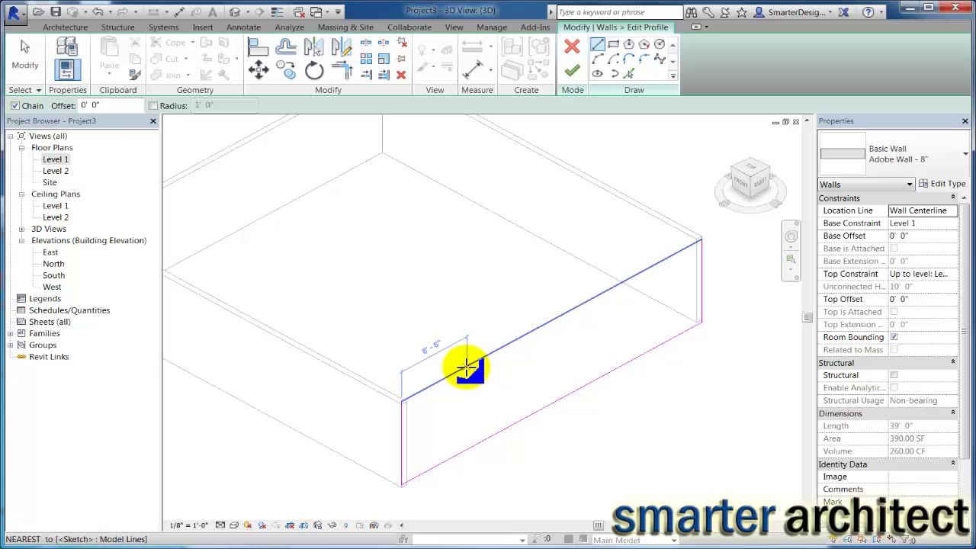
pyautogui.click(463, 368)
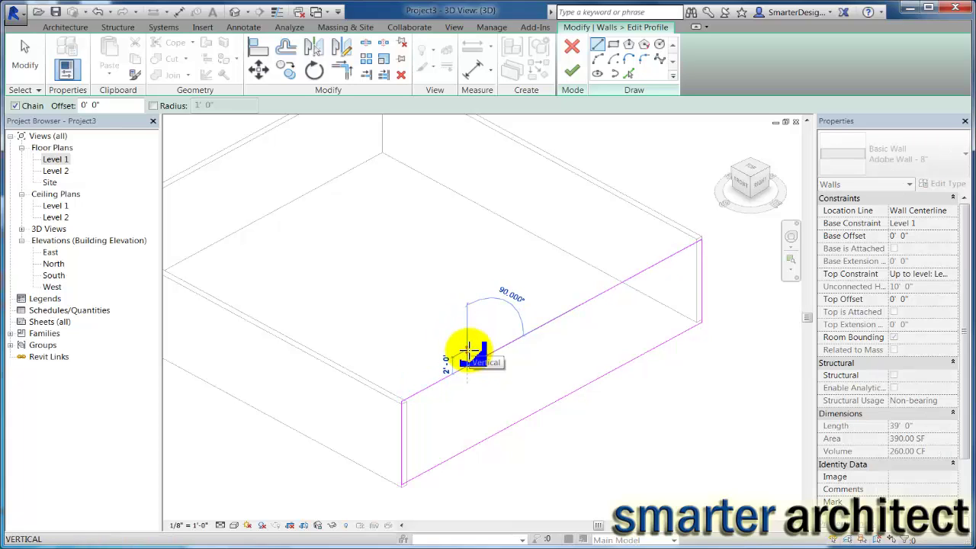
pyautogui.click(468, 351)
pyautogui.scroll(4, 471, 349)
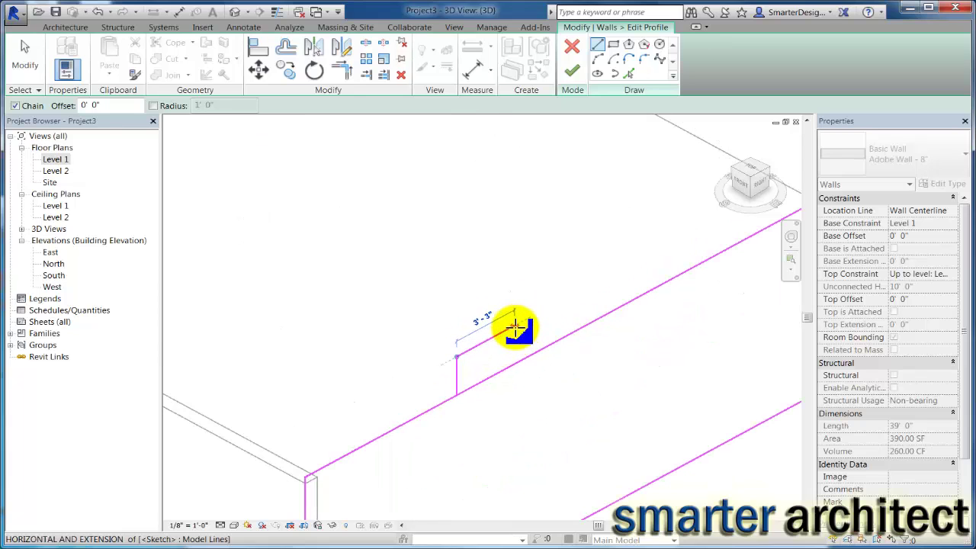
pyautogui.click(516, 327)
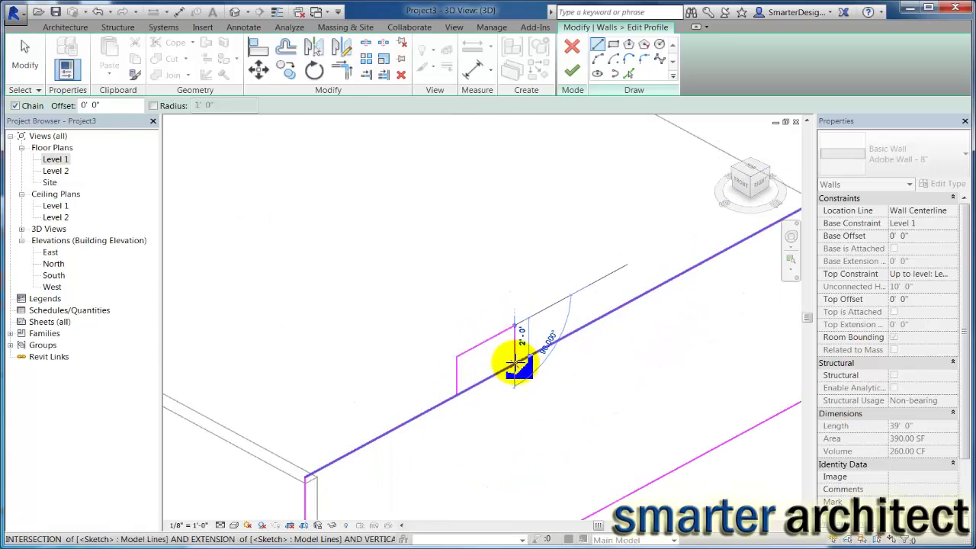
pyautogui.click(515, 365)
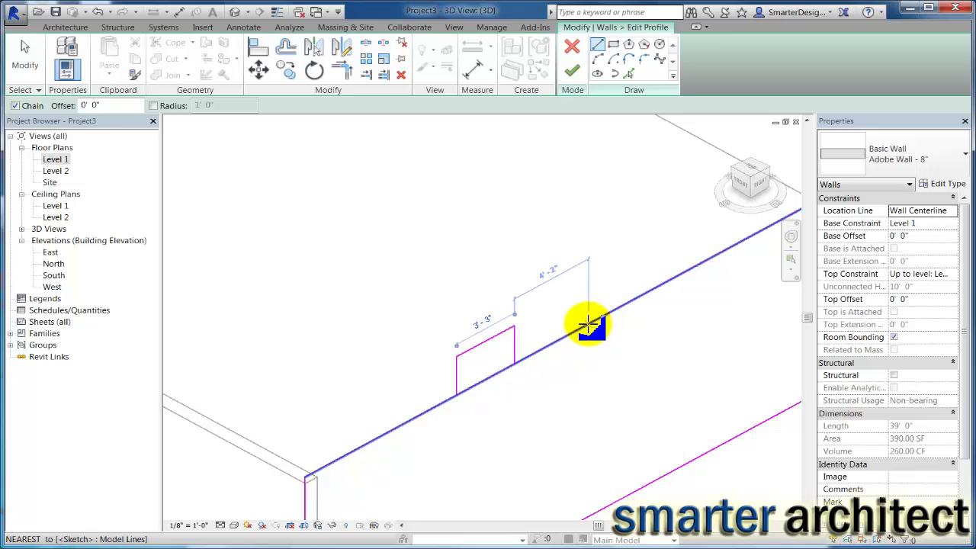
# Step: Sketch the second parapet step with a 9'-3" raised top
pyautogui.click(587, 324)
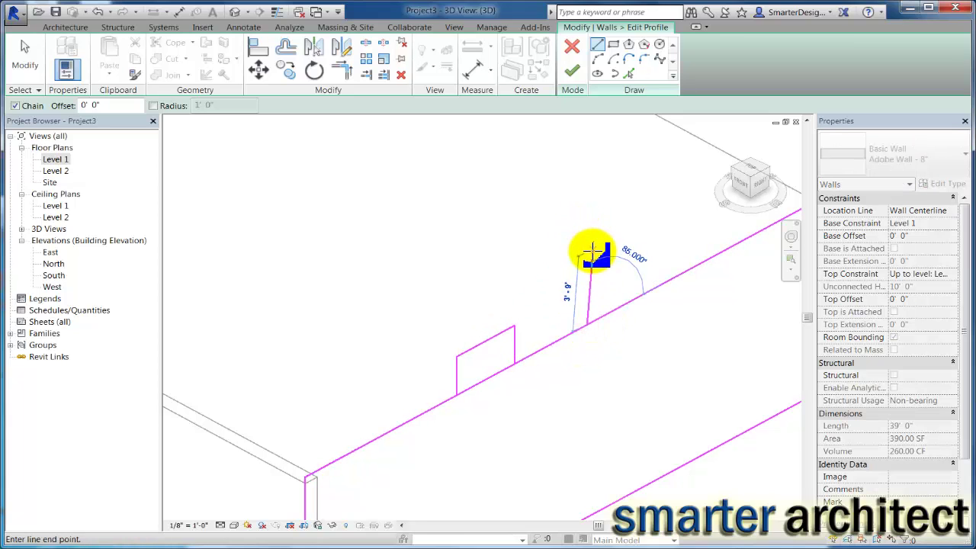
pyautogui.click(661, 212)
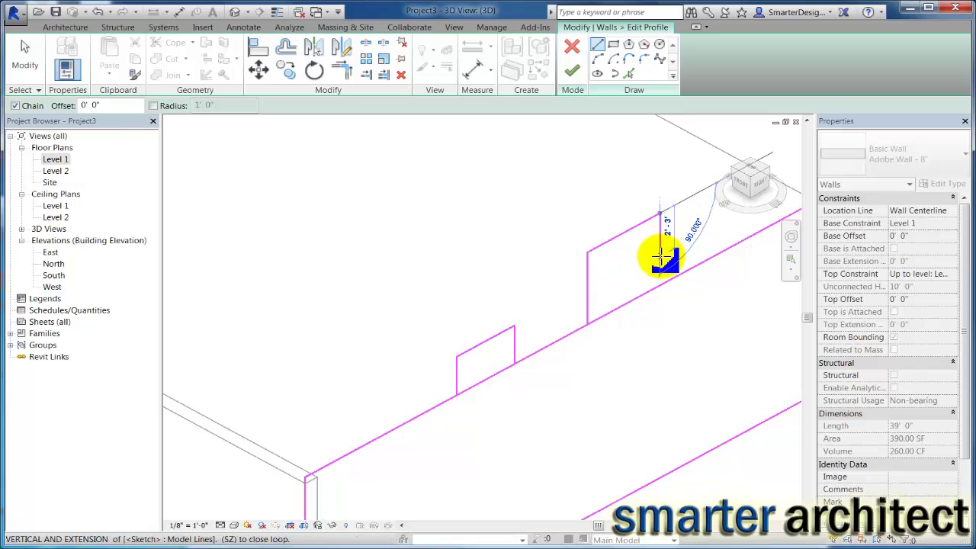
pyautogui.scroll(-3, 694, 240)
pyautogui.moveTo(708, 236)
pyautogui.mouseDown(button='middle')
pyautogui.moveTo(614, 301)
pyautogui.moveTo(606, 281)
pyautogui.mouseUp(button='middle')
pyautogui.scroll(3, 616, 279)
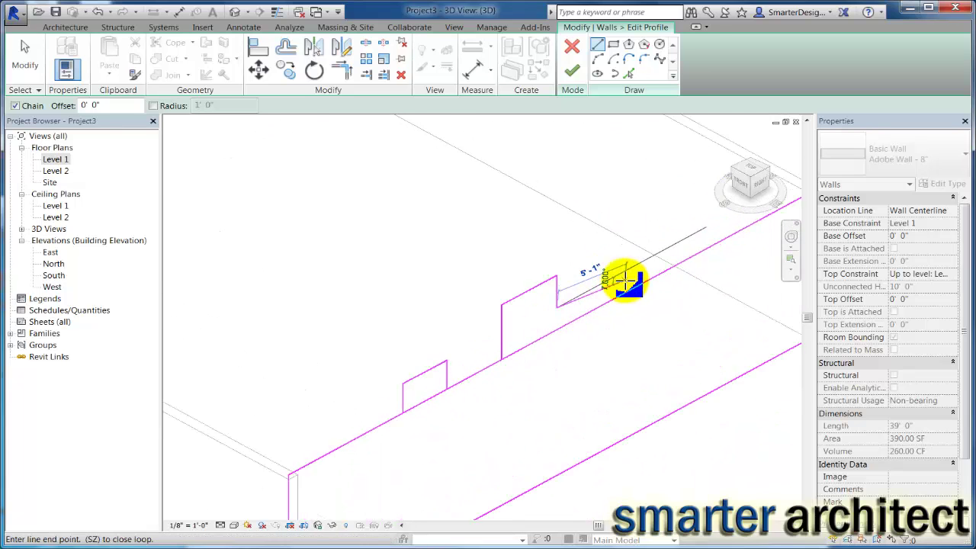
pyautogui.click(690, 237)
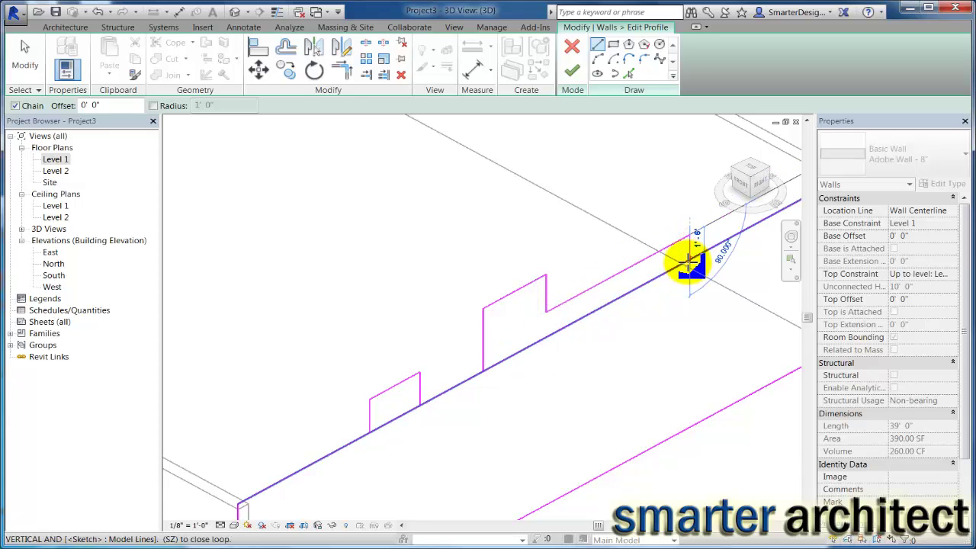
pyautogui.click(689, 260)
pyautogui.moveTo(735, 244); pyautogui.dragTo(645, 275, button='middle')
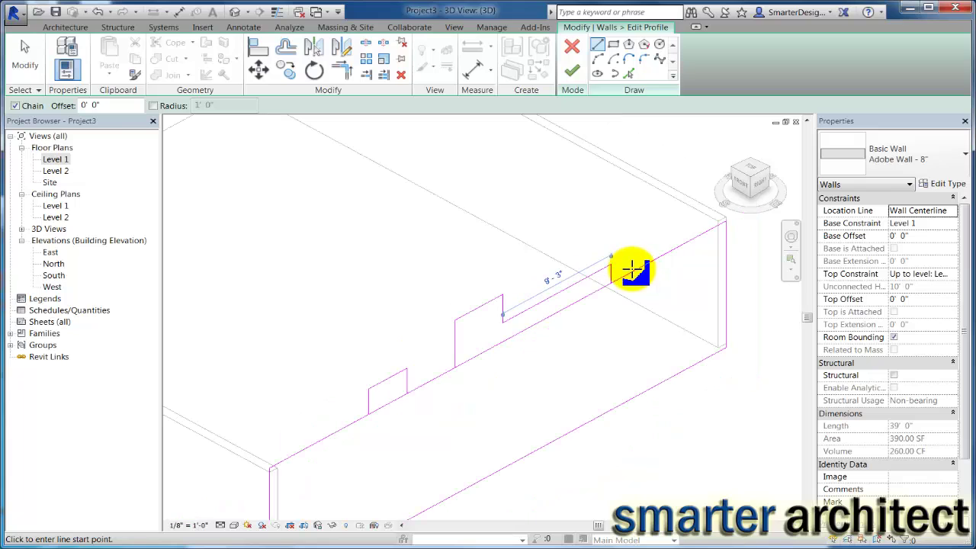
# Step: Sketch the last, tallest parapet step down onto the wall's end and stop drawing
pyautogui.click(633, 270)
pyautogui.click(648, 262)
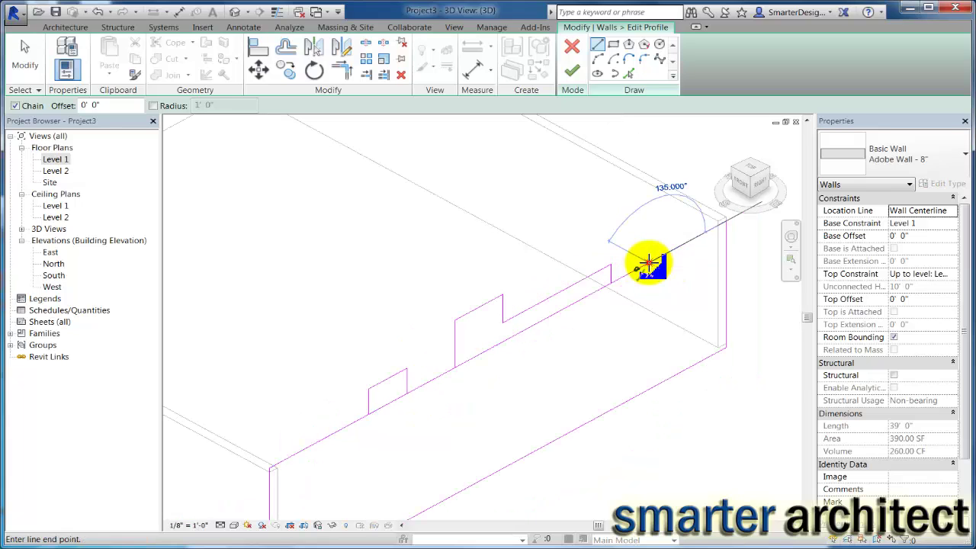
pyautogui.click(646, 205)
pyautogui.click(678, 189)
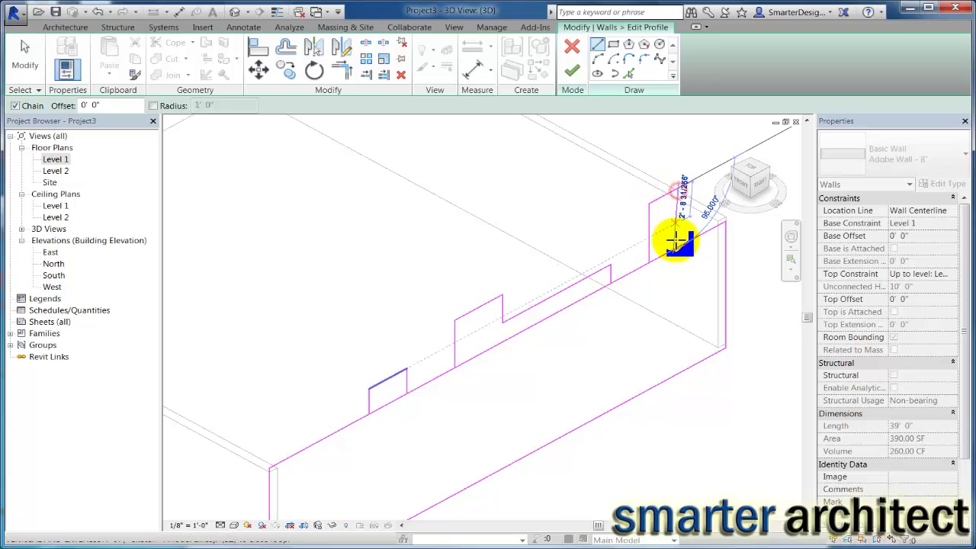
pyautogui.click(677, 246)
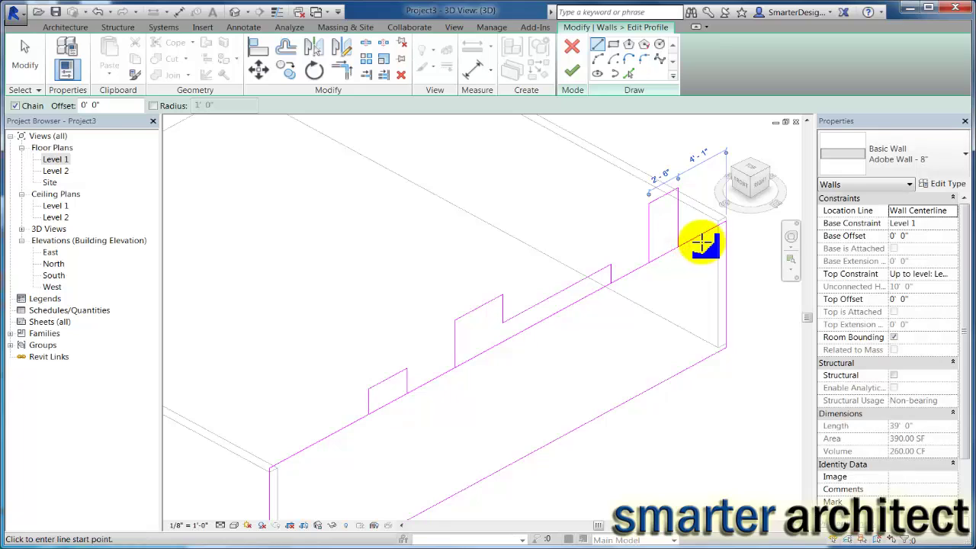
pyautogui.scroll(-1, 622, 272)
pyautogui.scroll(-1, 618, 272)
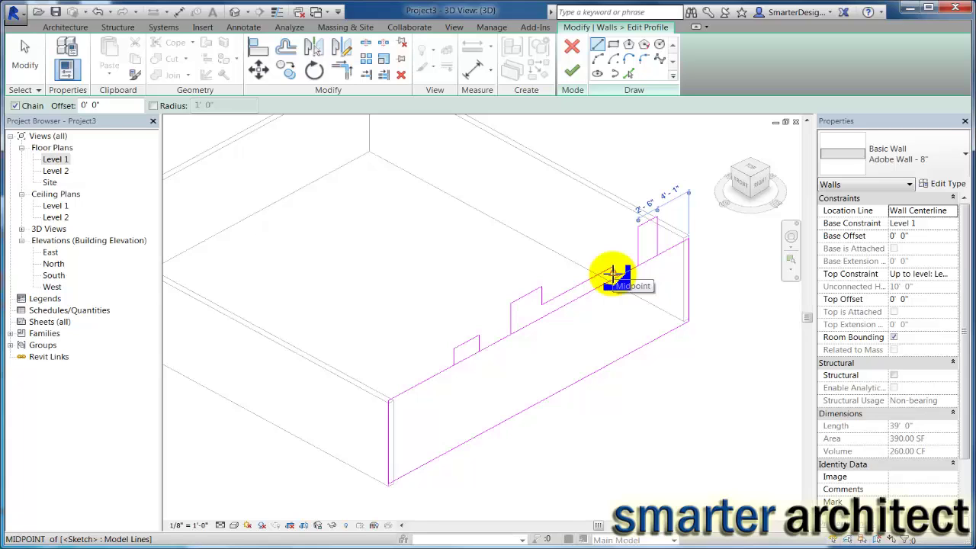
pyautogui.press('Escape')
pyautogui.press('Escape')
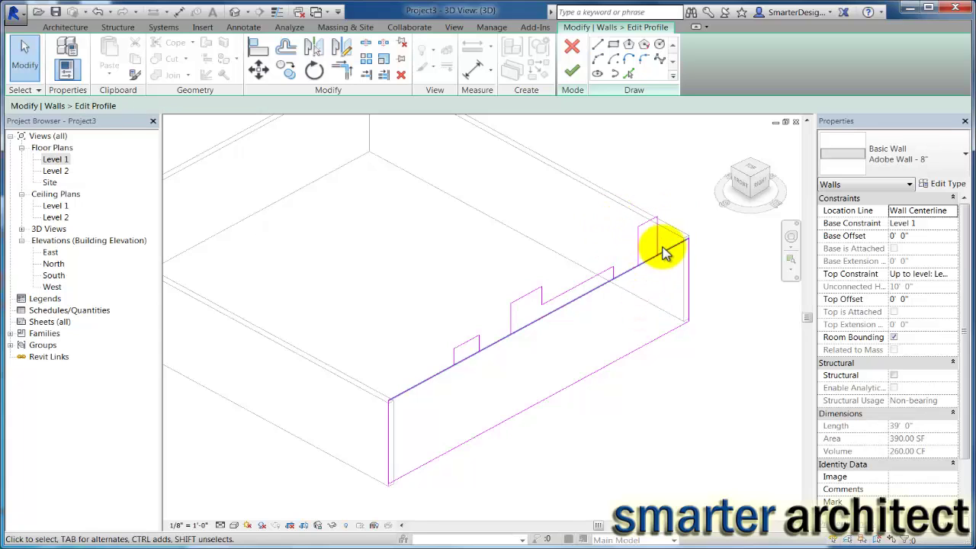
pyautogui.scroll(1, 654, 270)
pyautogui.scroll(1, 651, 273)
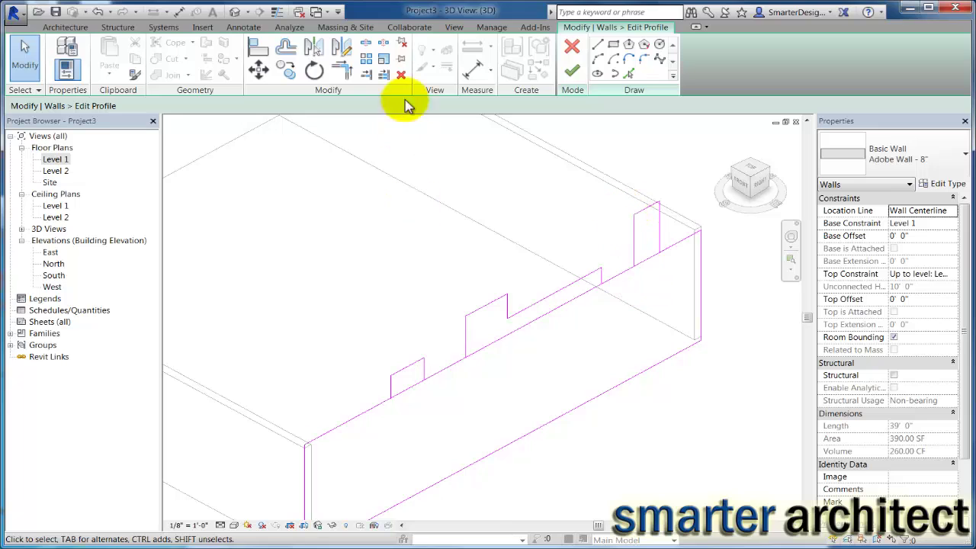
# Step: Split the wall's top sketch line beneath the tallest, middle and smallest parapet steps
pyautogui.click(368, 44)
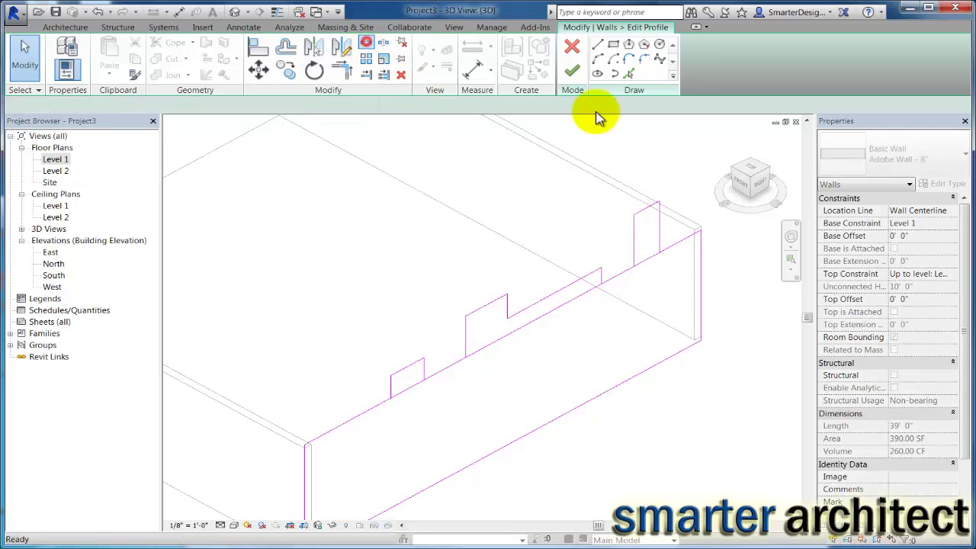
pyautogui.click(646, 260)
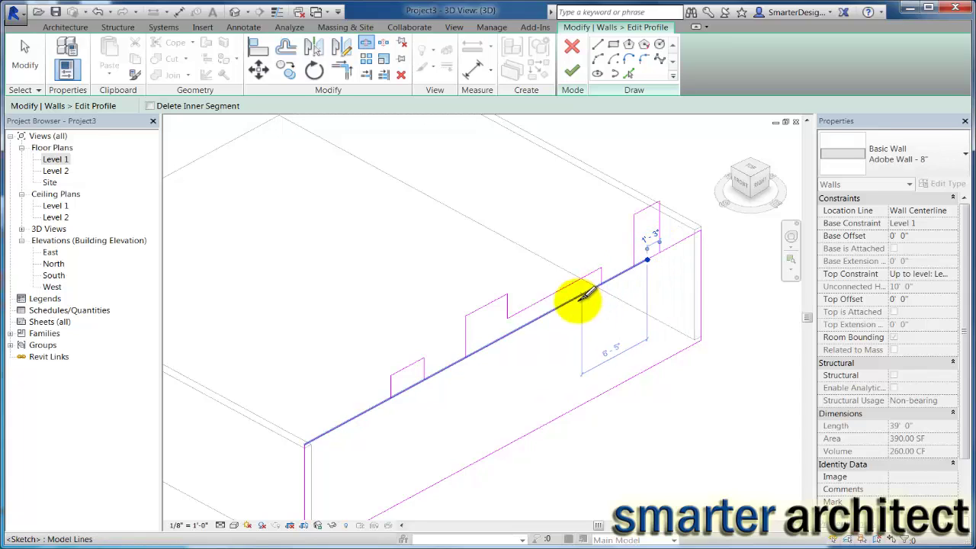
pyautogui.click(542, 315)
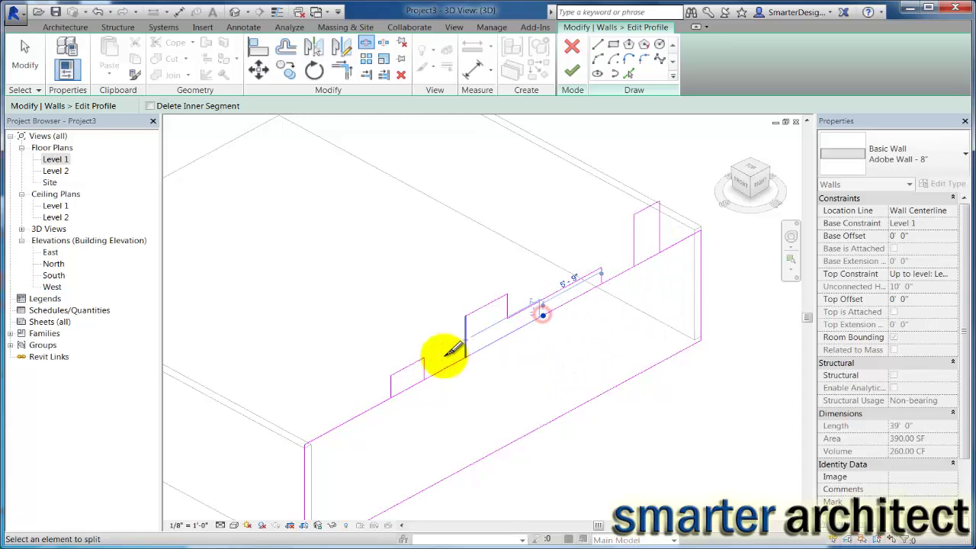
pyautogui.click(405, 389)
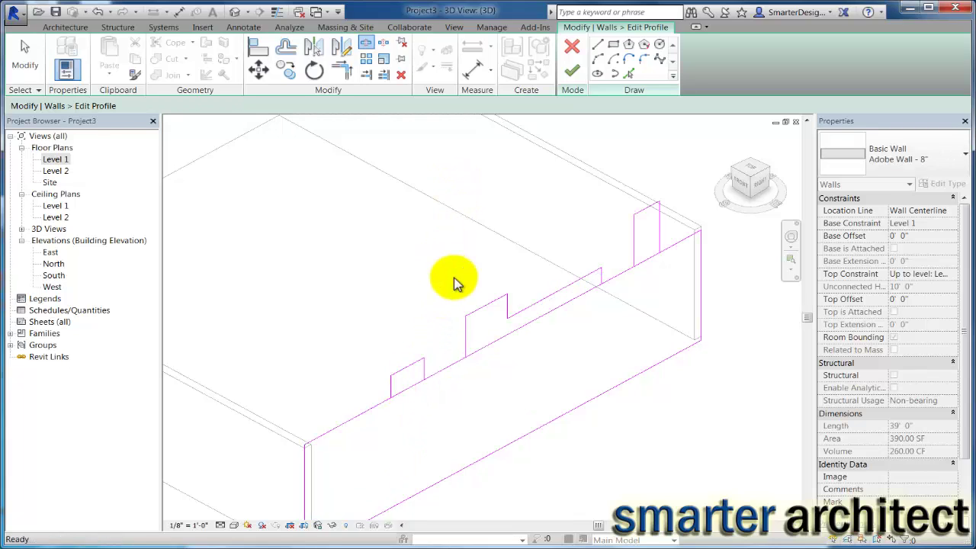
pyautogui.press('Escape')
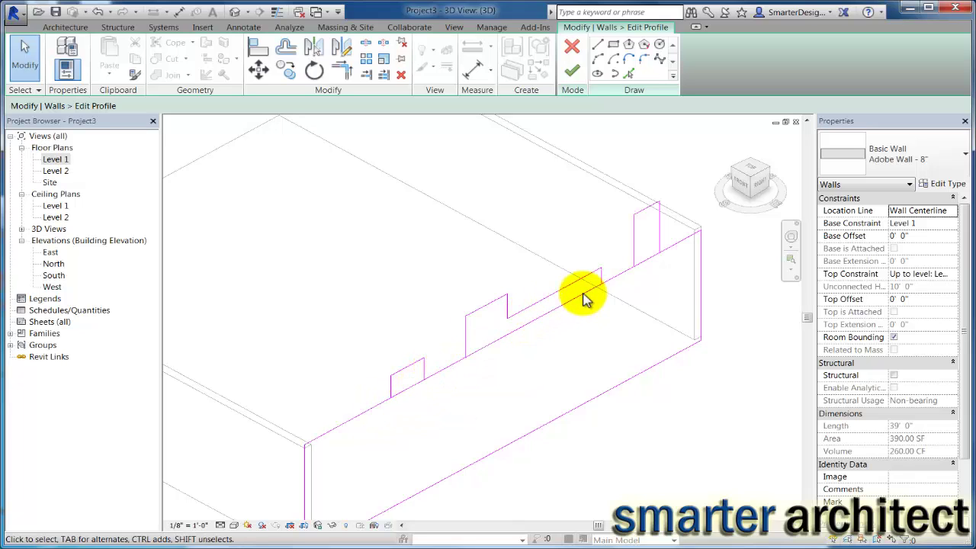
# Step: Round the first step's lower and upper corners with fillet arcs
pyautogui.click(644, 61)
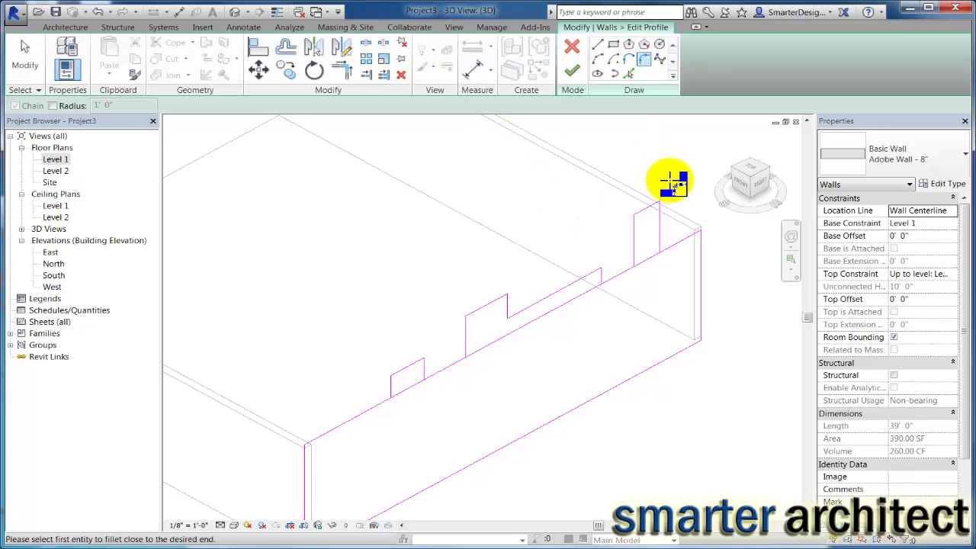
pyautogui.scroll(5, 412, 355)
pyautogui.click(422, 358)
pyautogui.click(430, 341)
pyautogui.scroll(3, 429, 352)
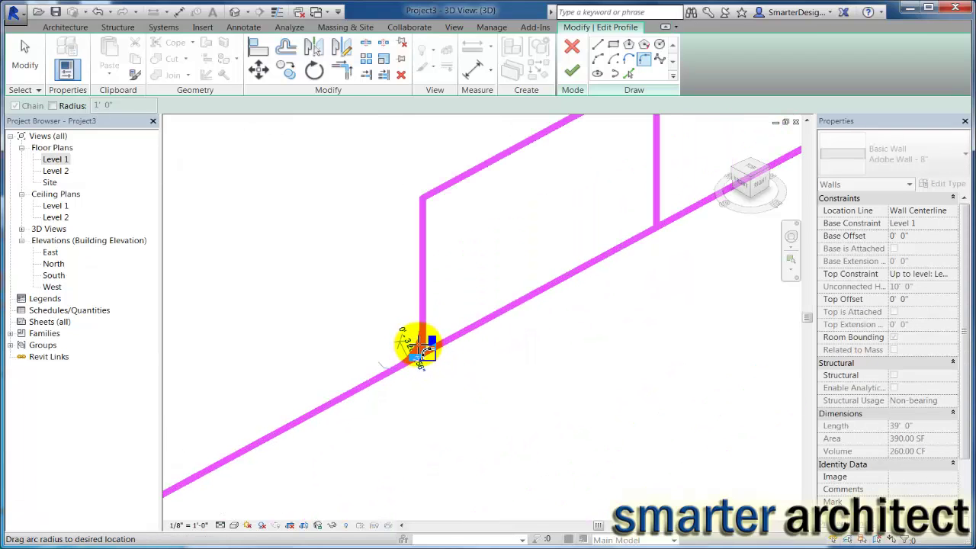
pyautogui.click(419, 345)
pyautogui.scroll(-3, 414, 286)
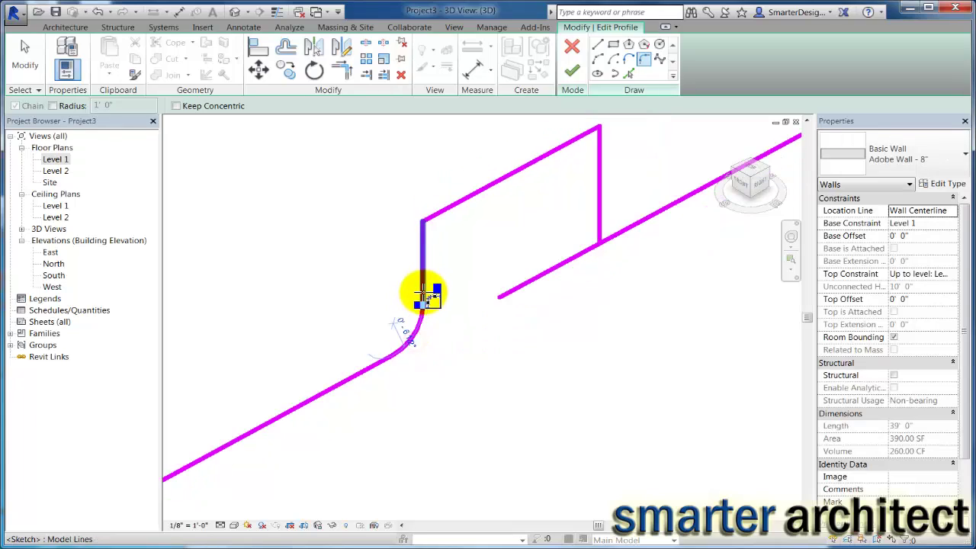
pyautogui.click(431, 226)
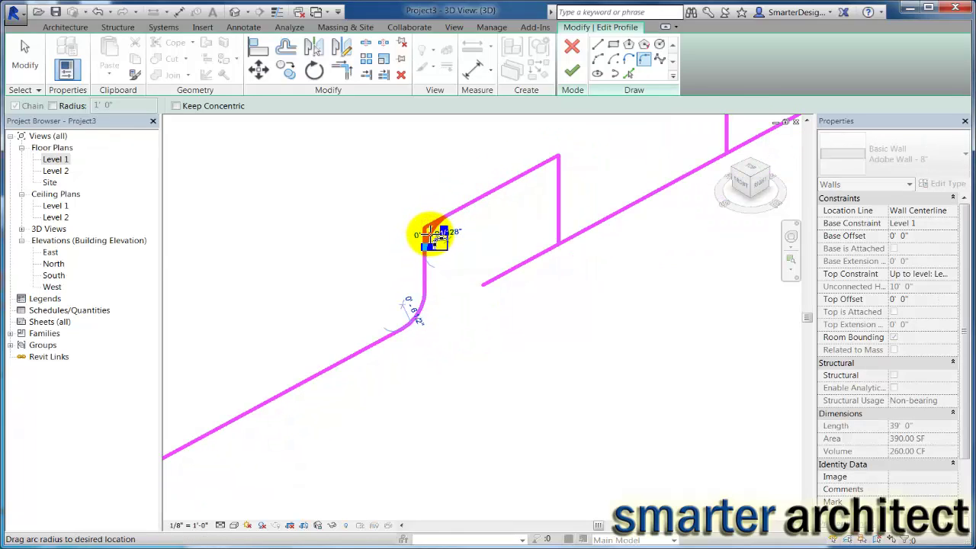
pyautogui.click(436, 238)
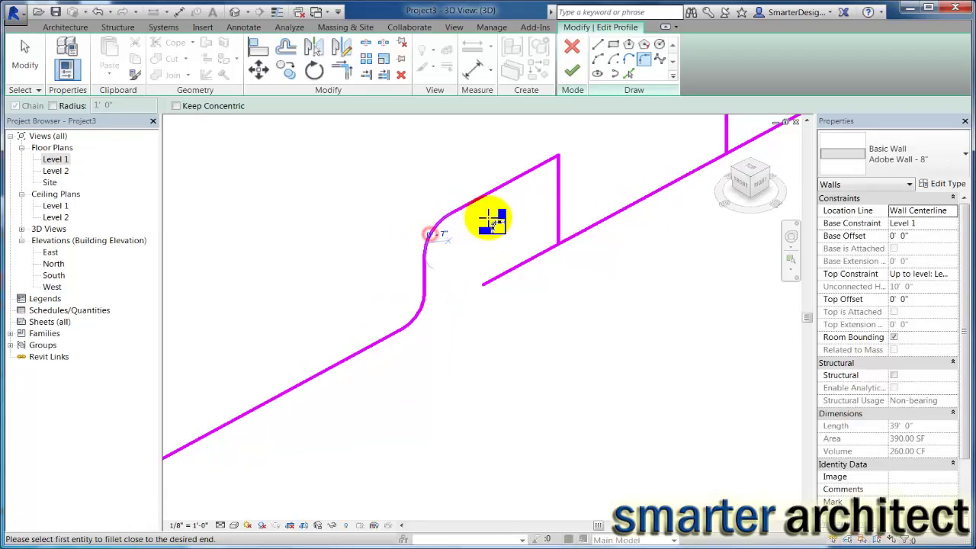
pyautogui.click(559, 176)
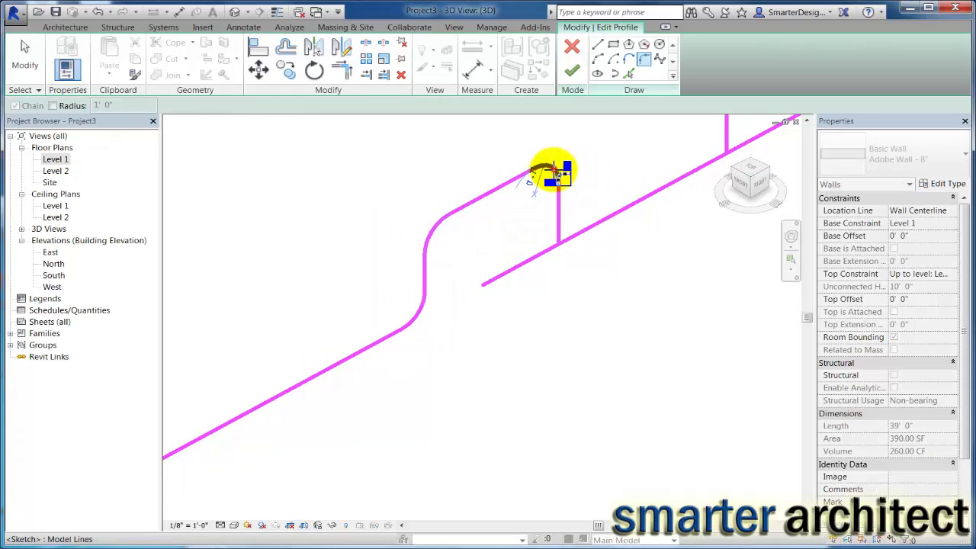
# Step: Fillet the next lower and upper parapet corners along the profile outline
pyautogui.click(559, 220)
pyautogui.click(577, 239)
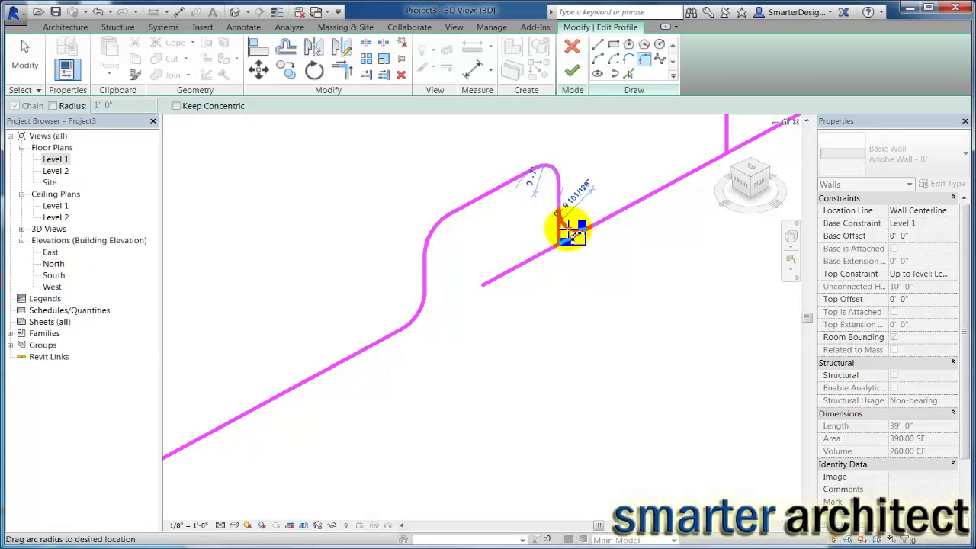
pyautogui.click(570, 230)
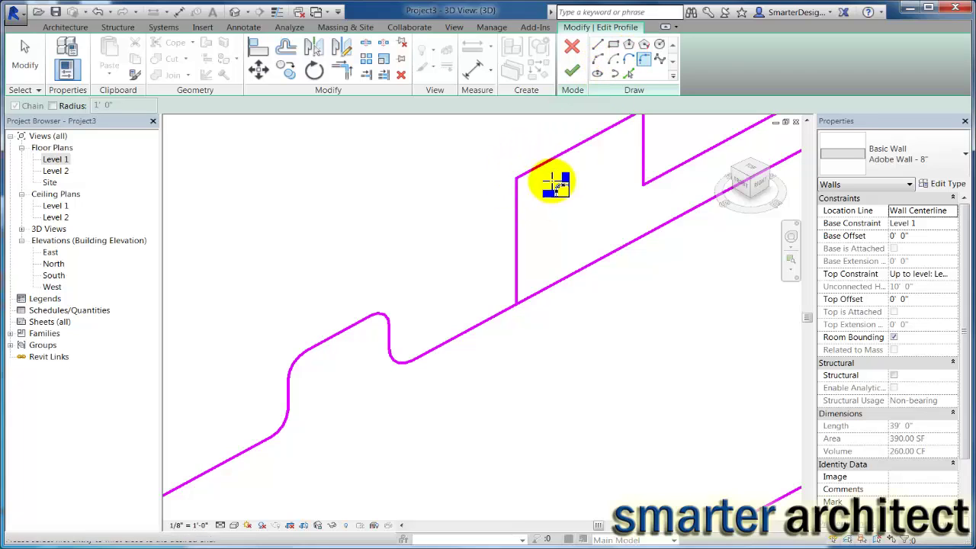
pyautogui.click(518, 199)
pyautogui.click(543, 165)
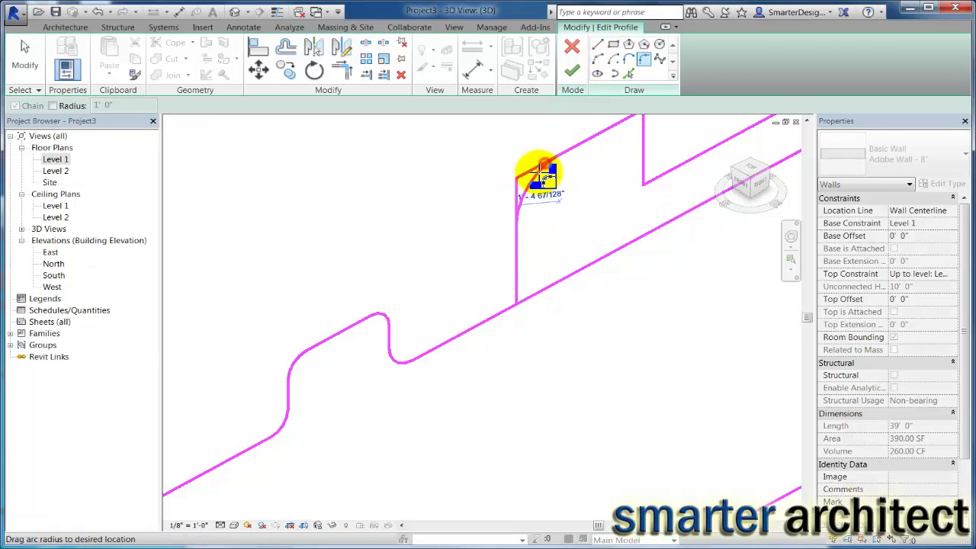
pyautogui.click(530, 187)
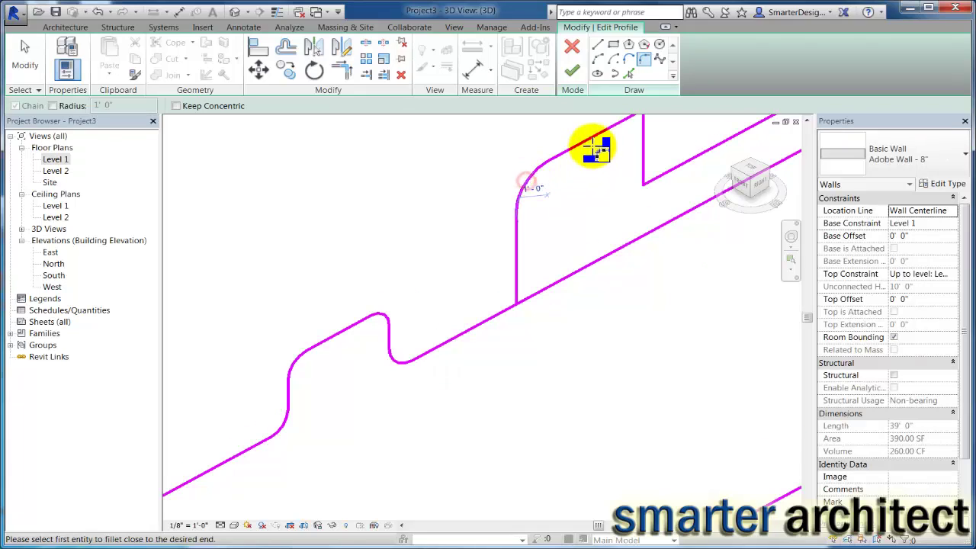
pyautogui.moveTo(606, 158); pyautogui.dragTo(523, 270, button='middle')
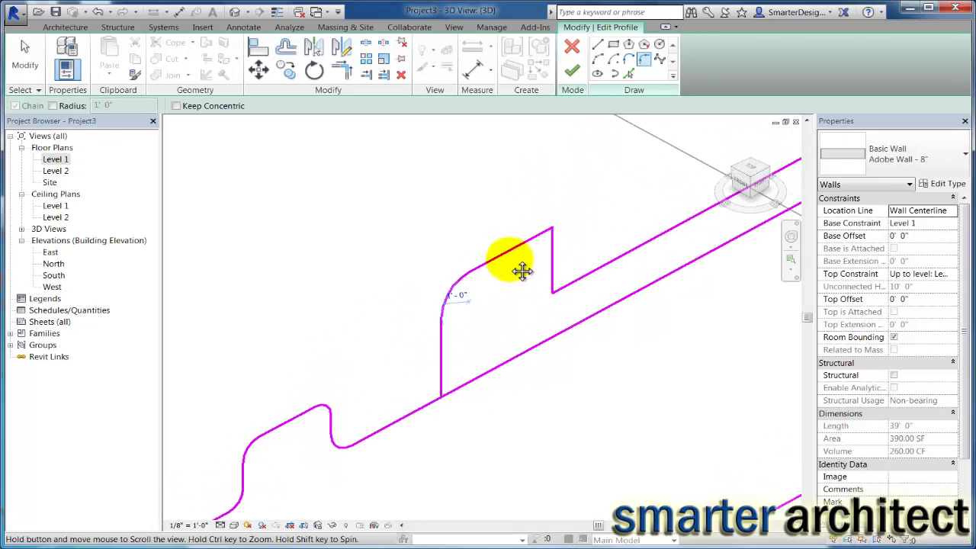
pyautogui.click(551, 245)
pyautogui.click(547, 241)
pyautogui.scroll(-2, 560, 267)
pyautogui.scroll(1, 556, 276)
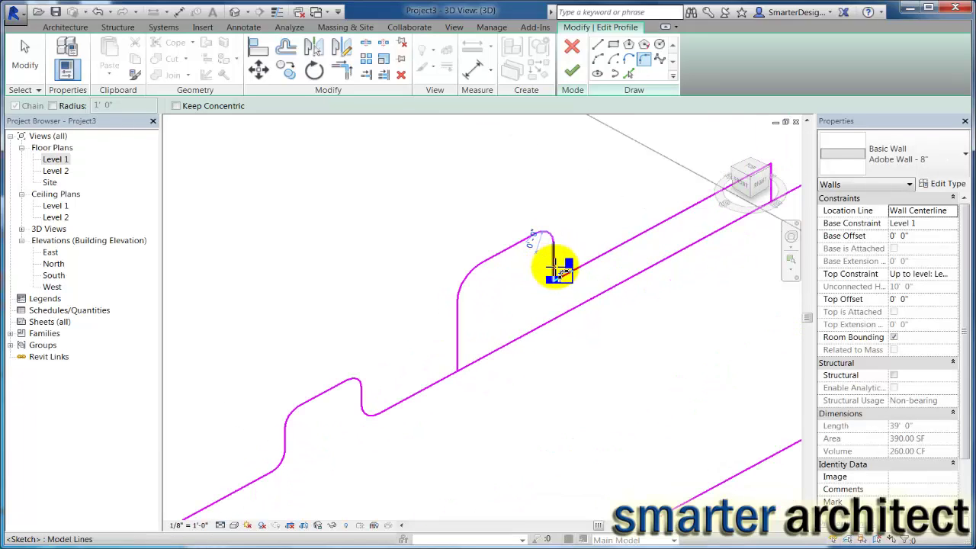
pyautogui.click(562, 272)
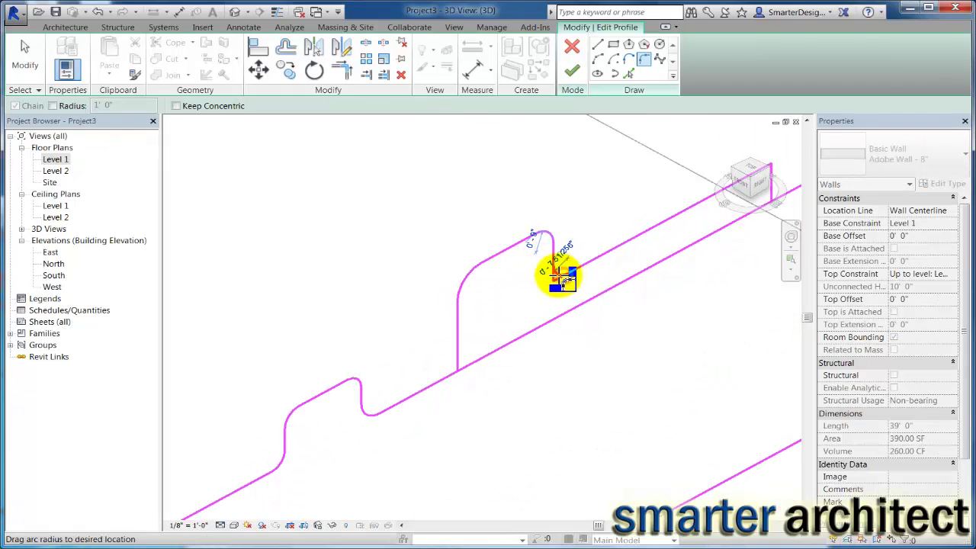
# Step: Fillet the remaining two lower corners of the far parapet step
pyautogui.scroll(-2, 564, 271)
pyautogui.scroll(2, 725, 196)
pyautogui.scroll(2, 593, 237)
pyautogui.click(595, 232)
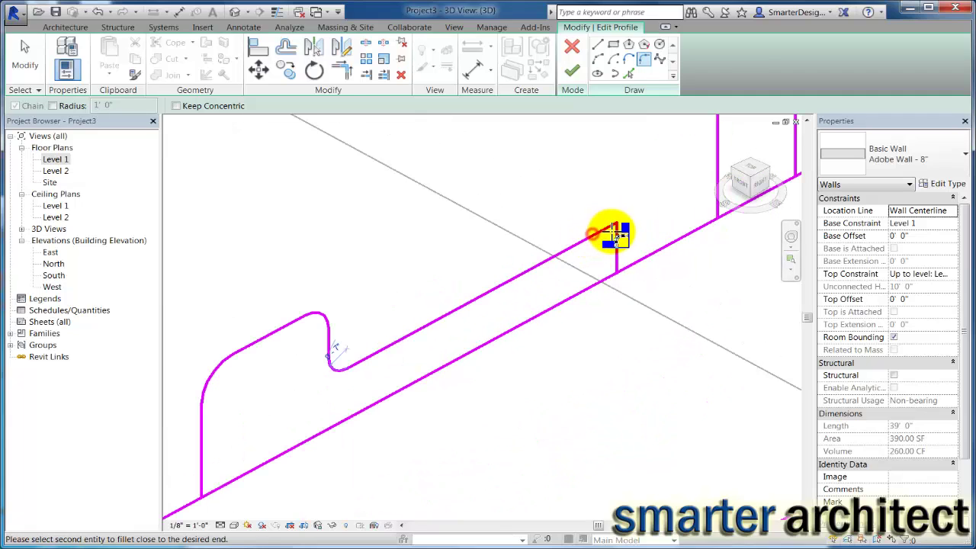
pyautogui.click(616, 238)
pyautogui.click(615, 234)
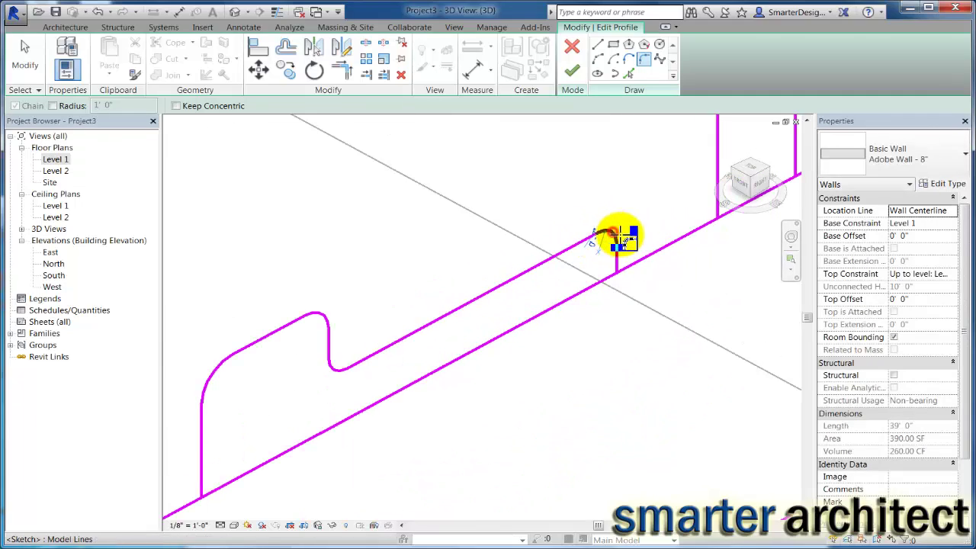
pyautogui.scroll(-1, 616, 252)
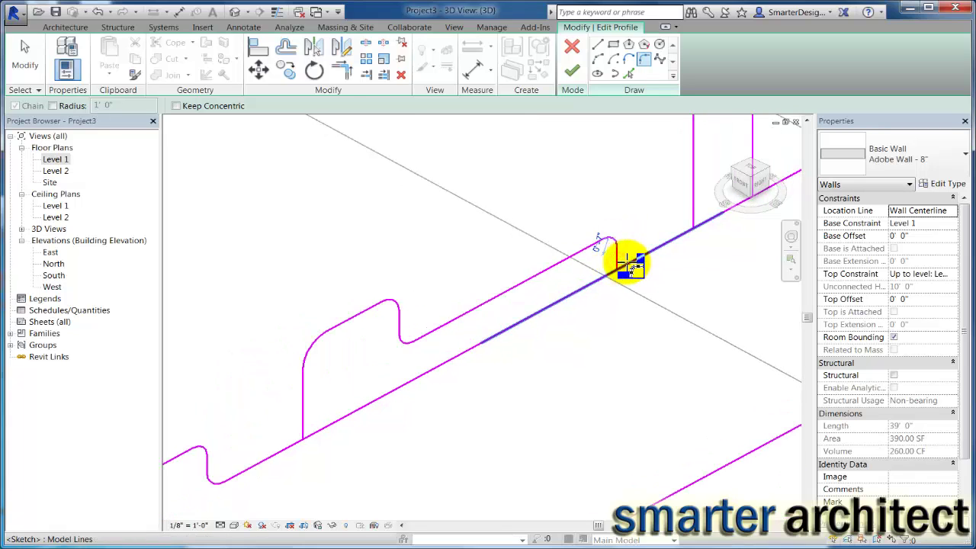
pyautogui.click(629, 265)
pyautogui.scroll(1, 622, 264)
pyautogui.click(616, 267)
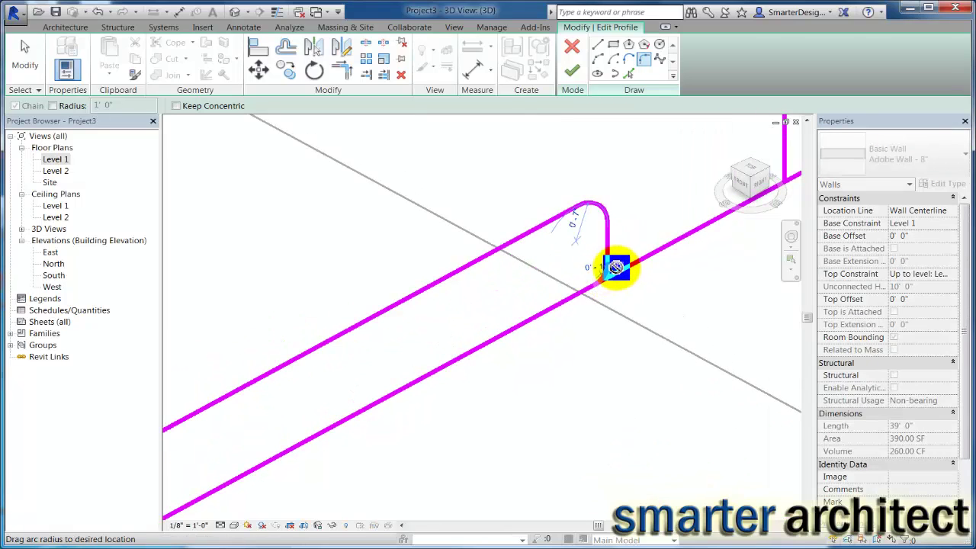
pyautogui.click(609, 264)
pyautogui.scroll(-1, 599, 244)
pyautogui.scroll(1, 588, 272)
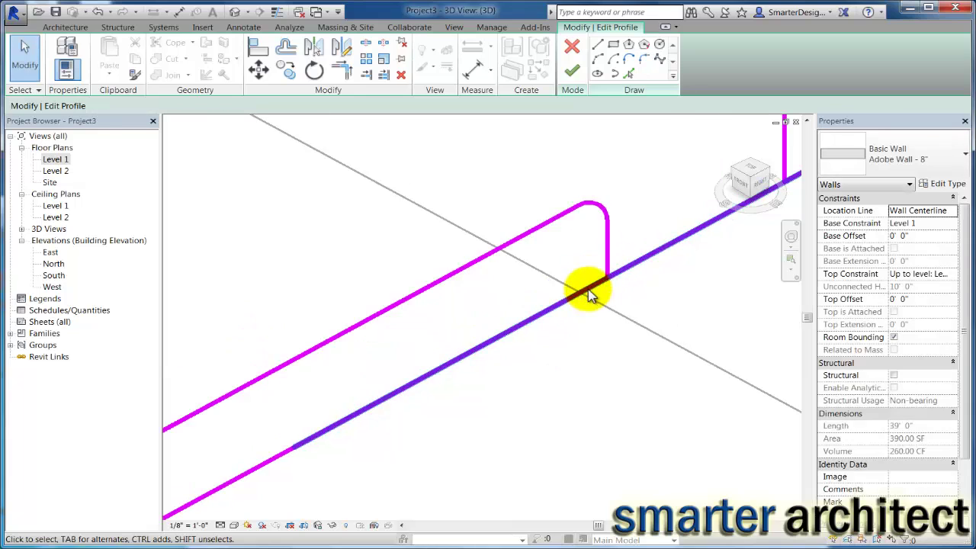
pyautogui.scroll(-1, 586, 297)
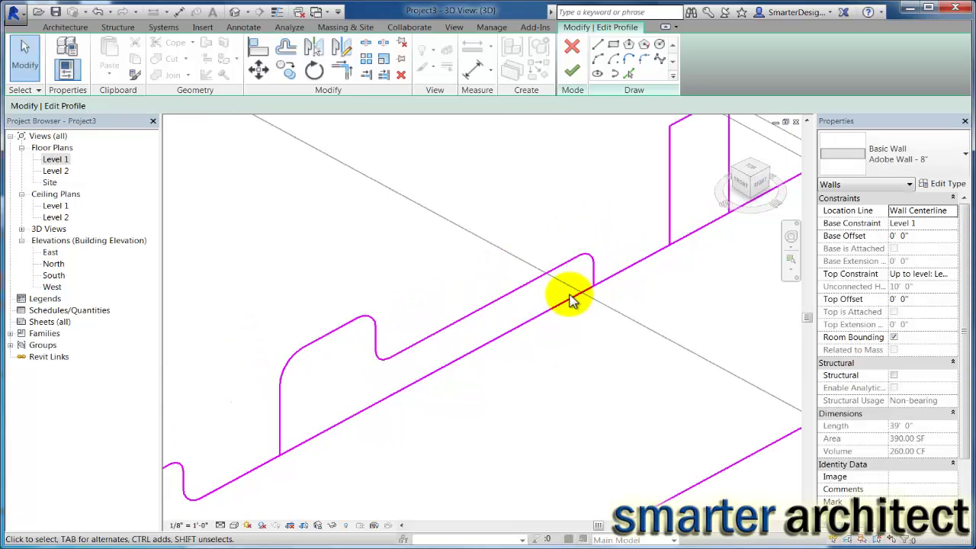
# Step: Trim the diagonal parapet profile line into a corner
pyautogui.click(533, 318)
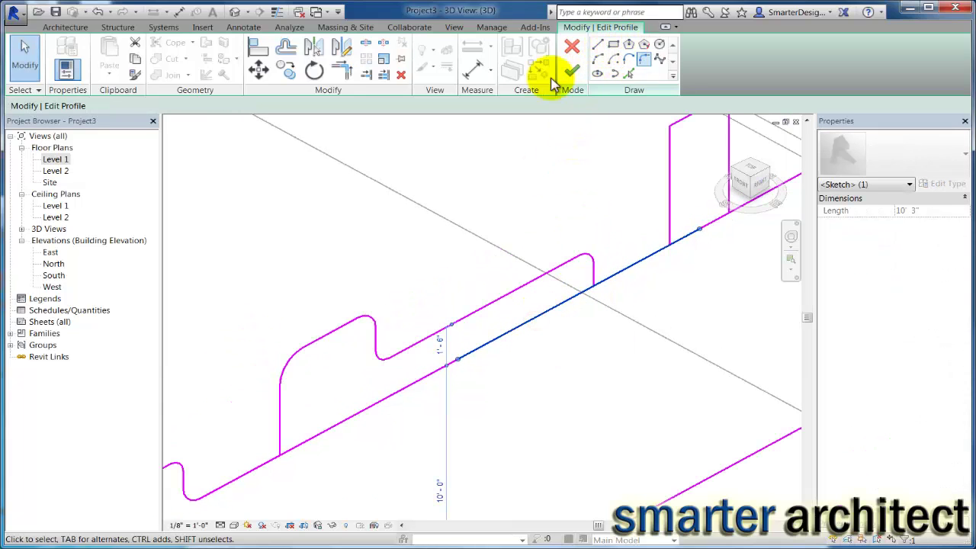
pyautogui.click(343, 70)
pyautogui.press('Escape')
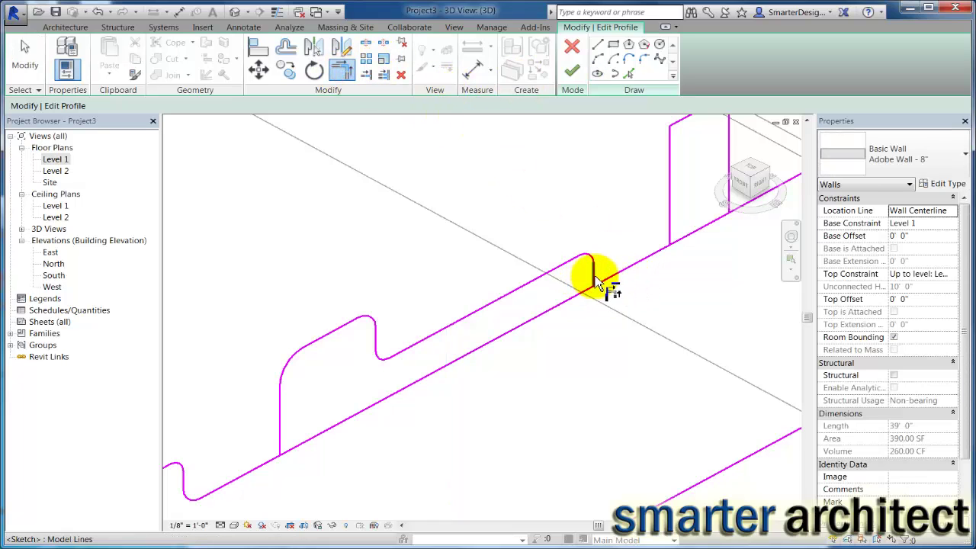
pyautogui.scroll(2, 598, 282)
pyautogui.click(606, 284)
pyautogui.scroll(-1, 607, 272)
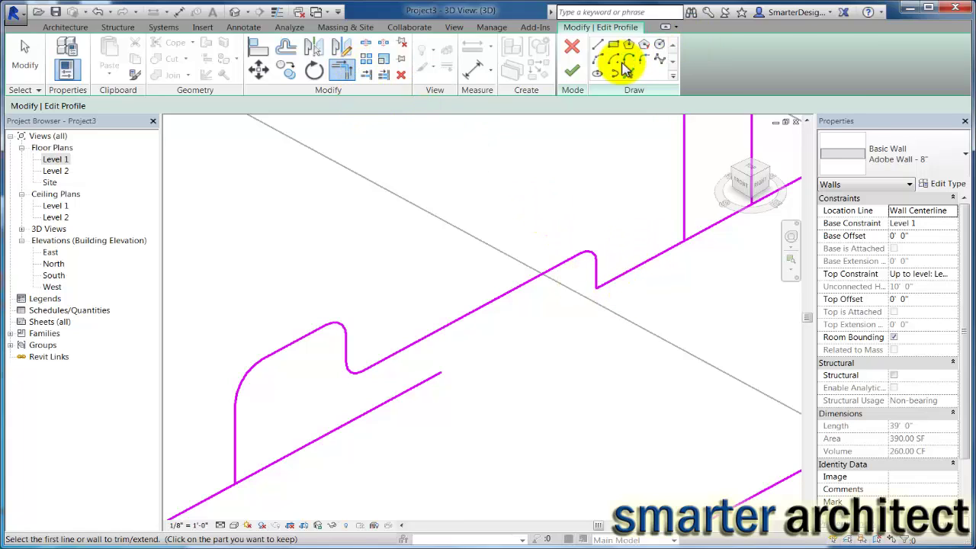
# Step: Round the upper and lower parapet step corners with Fillet Arc, setting the arc radius
pyautogui.click(642, 60)
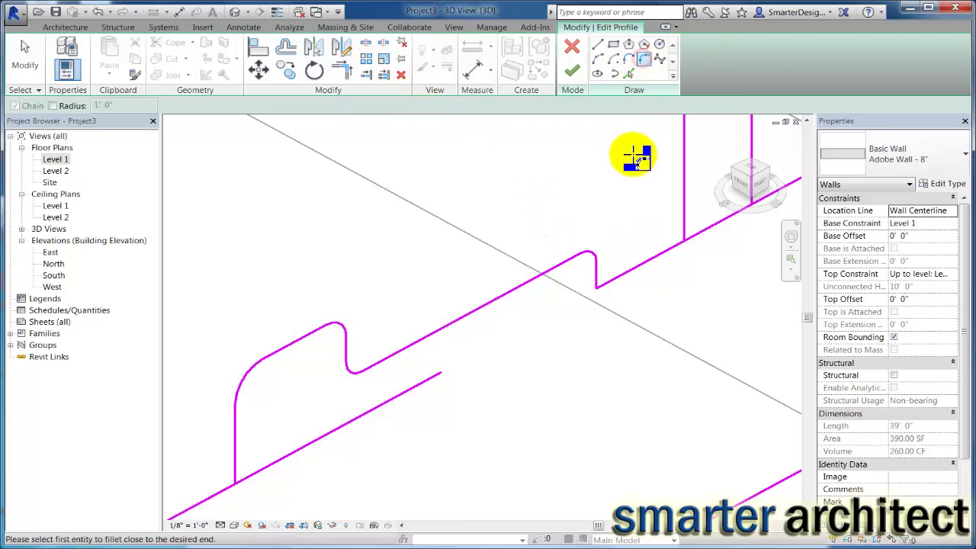
pyautogui.click(605, 284)
pyautogui.scroll(2, 605, 285)
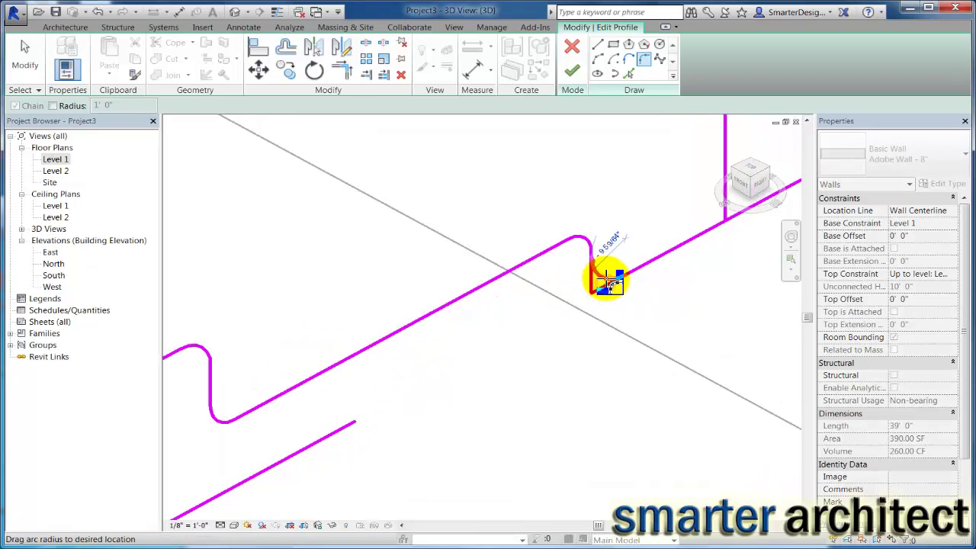
pyautogui.scroll(3, 599, 282)
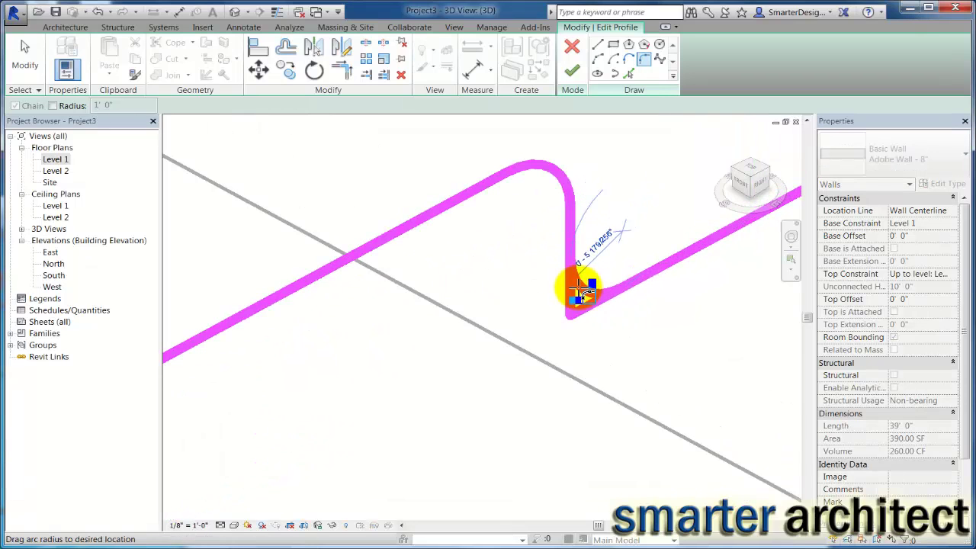
pyautogui.click(583, 294)
pyautogui.scroll(-6, 653, 191)
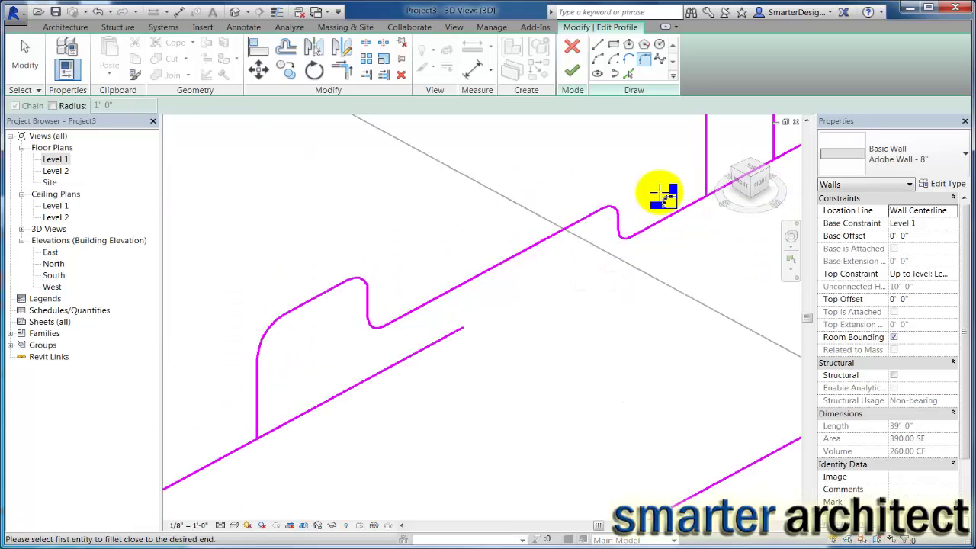
pyautogui.scroll(3, 346, 381)
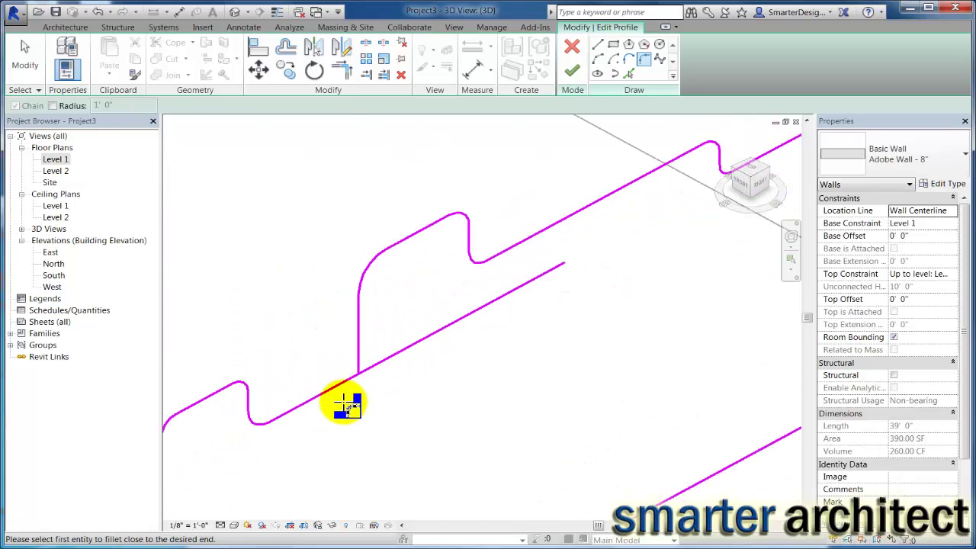
pyautogui.click(348, 384)
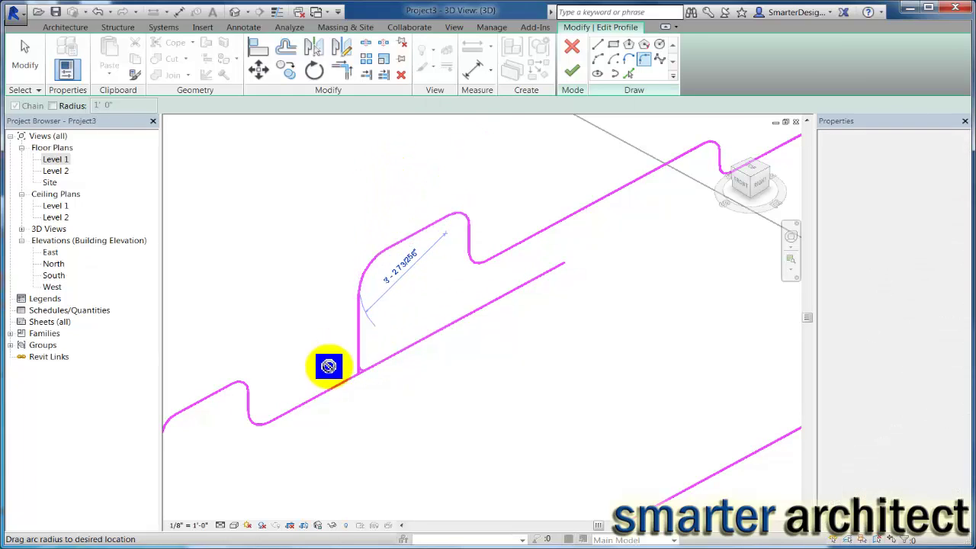
pyautogui.scroll(3, 329, 366)
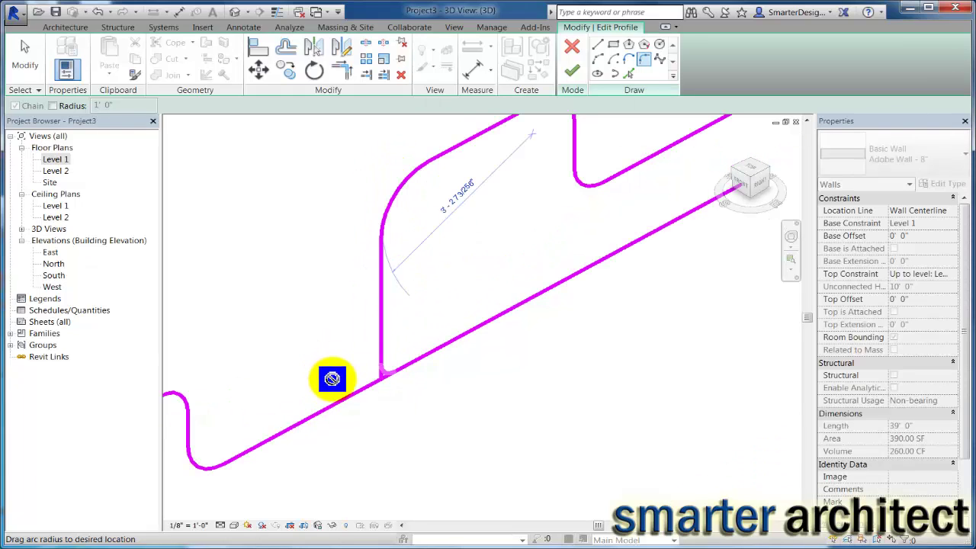
pyautogui.click(399, 365)
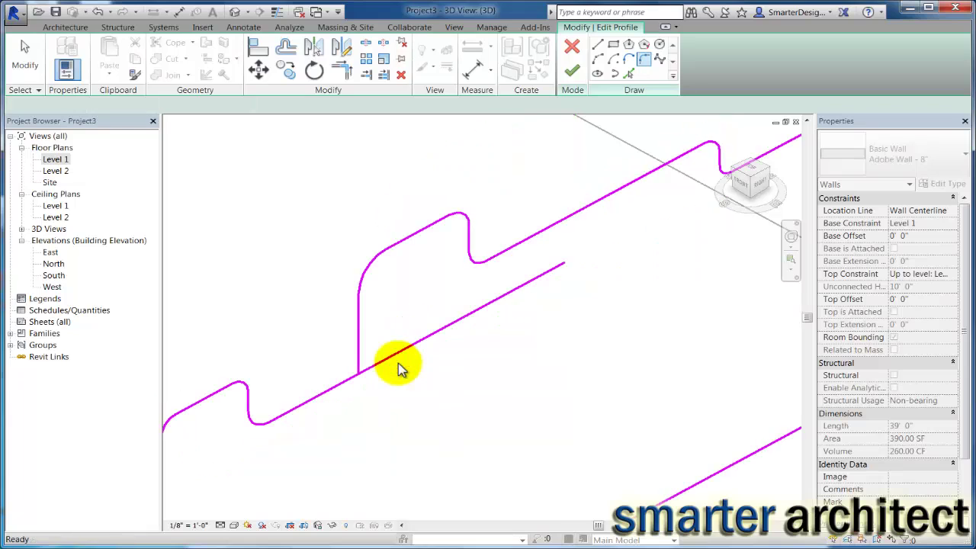
# Step: Trim the lower diagonal and vertical lines to a corner, cancelling an unwanted fillet
pyautogui.click(342, 71)
pyautogui.click(348, 383)
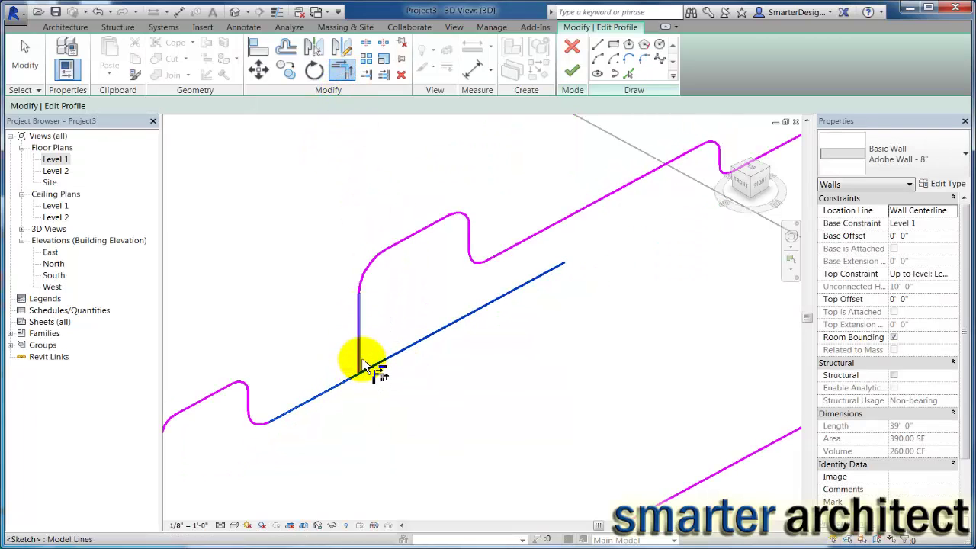
pyautogui.click(357, 365)
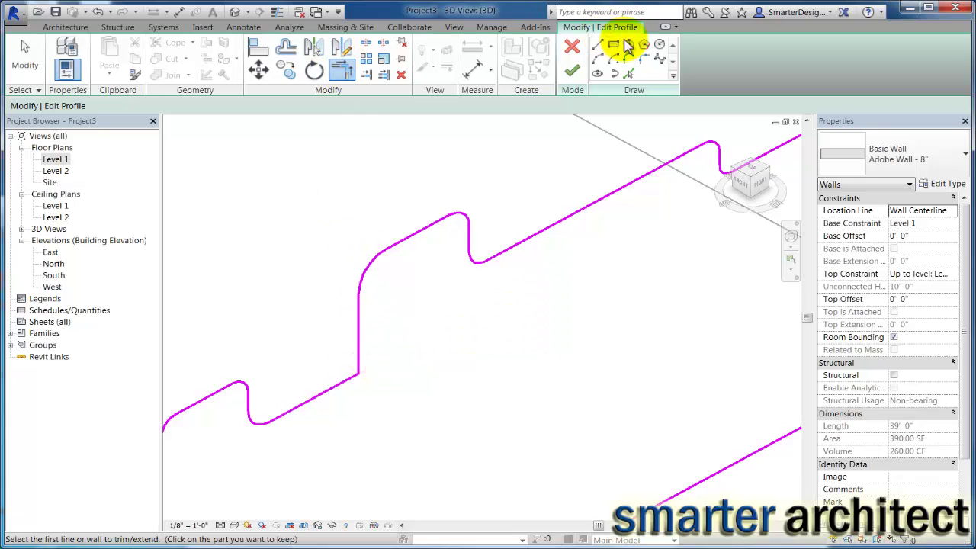
pyautogui.click(644, 60)
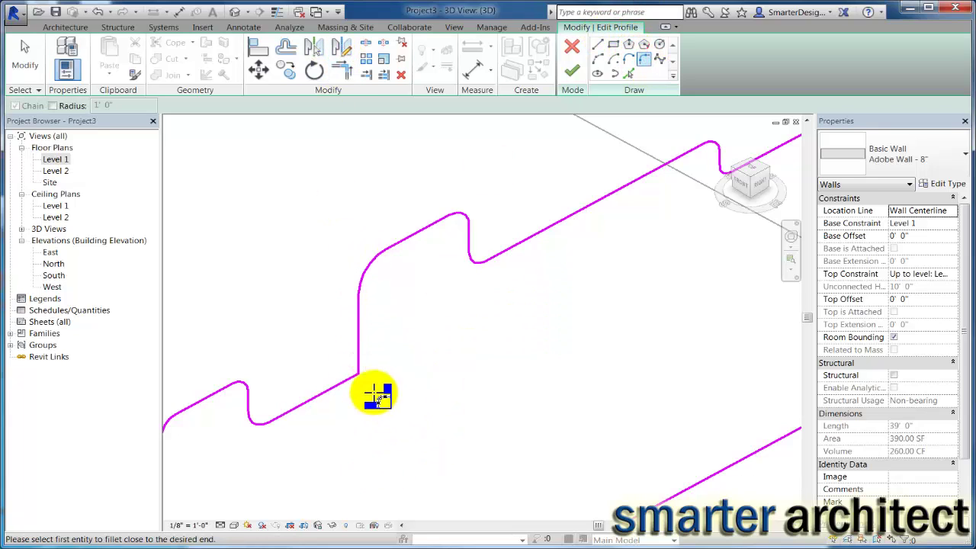
pyautogui.click(348, 383)
pyautogui.click(358, 364)
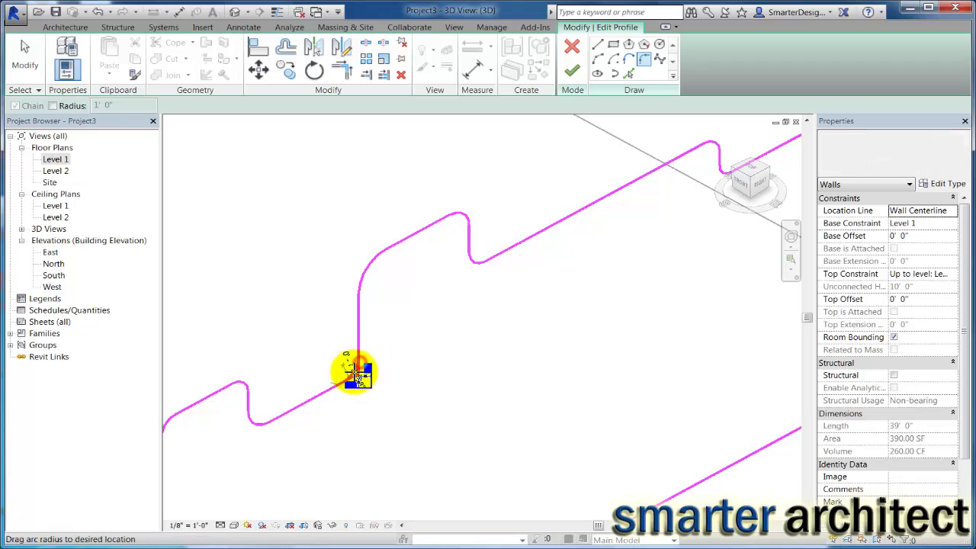
pyautogui.scroll(2, 359, 374)
pyautogui.scroll(-3, 359, 374)
pyautogui.press('Escape')
pyautogui.press('Escape')
pyautogui.scroll(3, 374, 359)
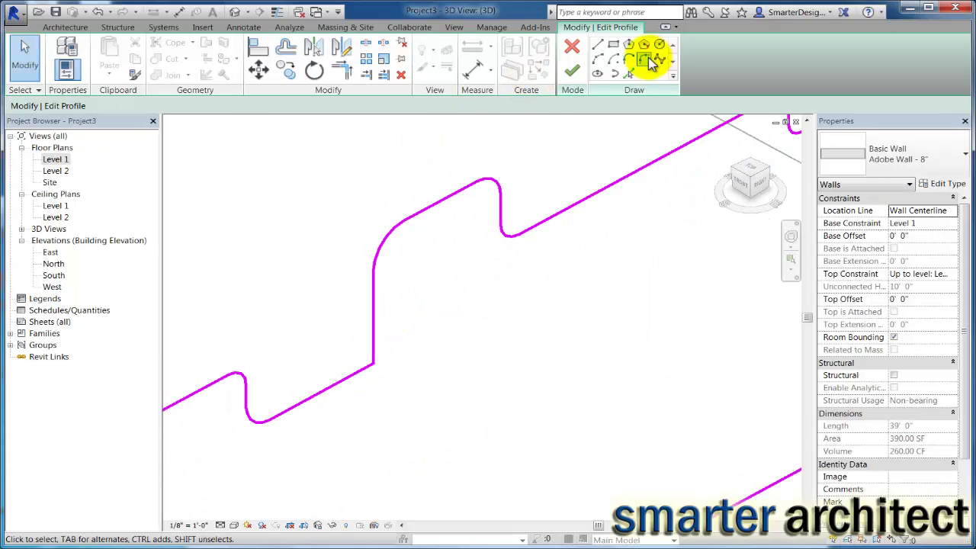
# Step: Fillet the corner between the lower diagonal line and the vertical line
pyautogui.click(643, 59)
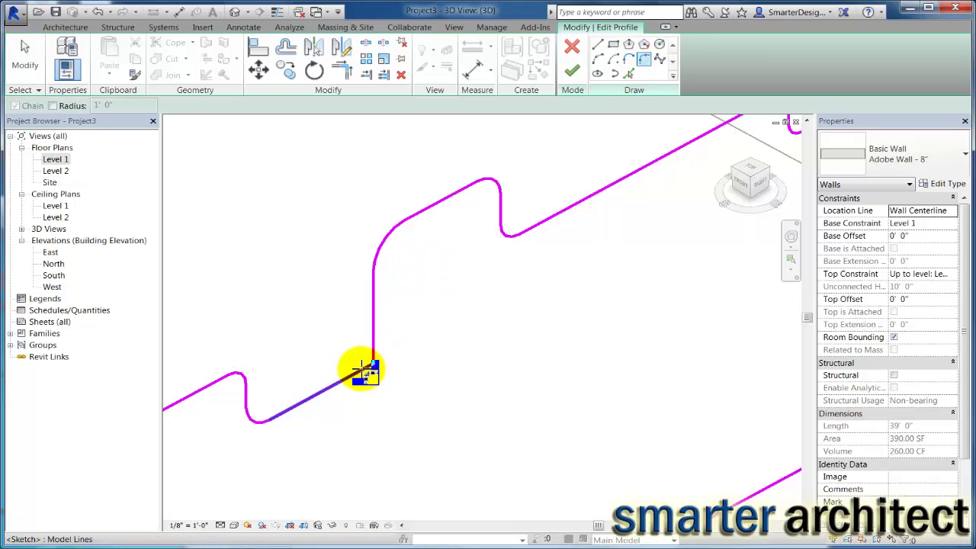
pyautogui.click(371, 360)
pyautogui.click(374, 348)
pyautogui.click(369, 352)
pyautogui.scroll(-4, 420, 316)
pyautogui.scroll(3, 551, 266)
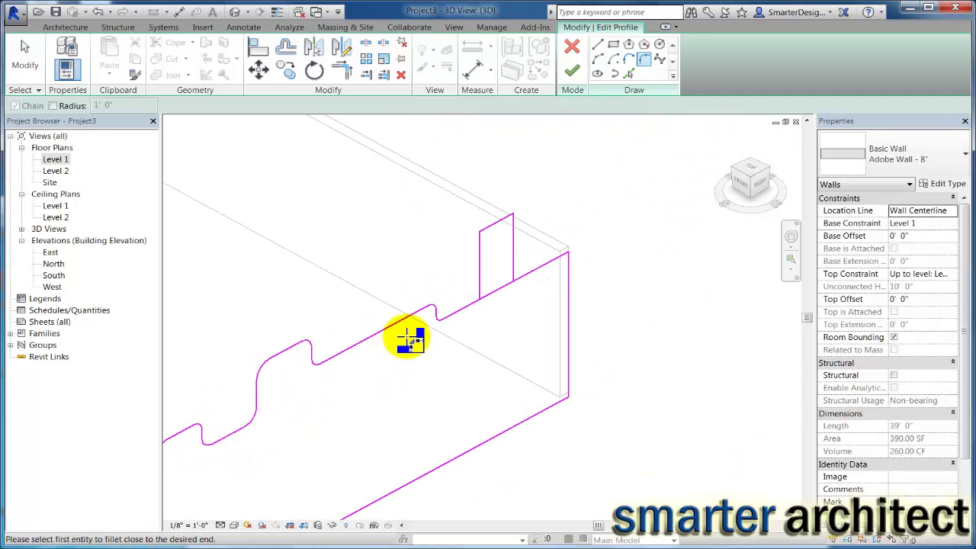
pyautogui.scroll(2, 503, 276)
pyautogui.scroll(-5, 509, 273)
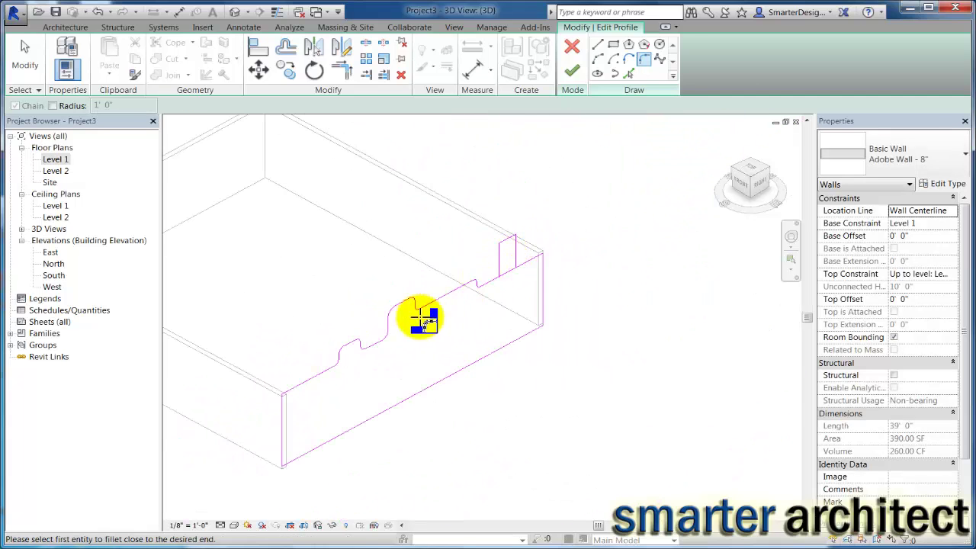
pyautogui.press('Escape')
pyautogui.press('Escape')
# Step: Delete the small leftover profile lines at the wall's far end
pyautogui.scroll(1, 507, 254)
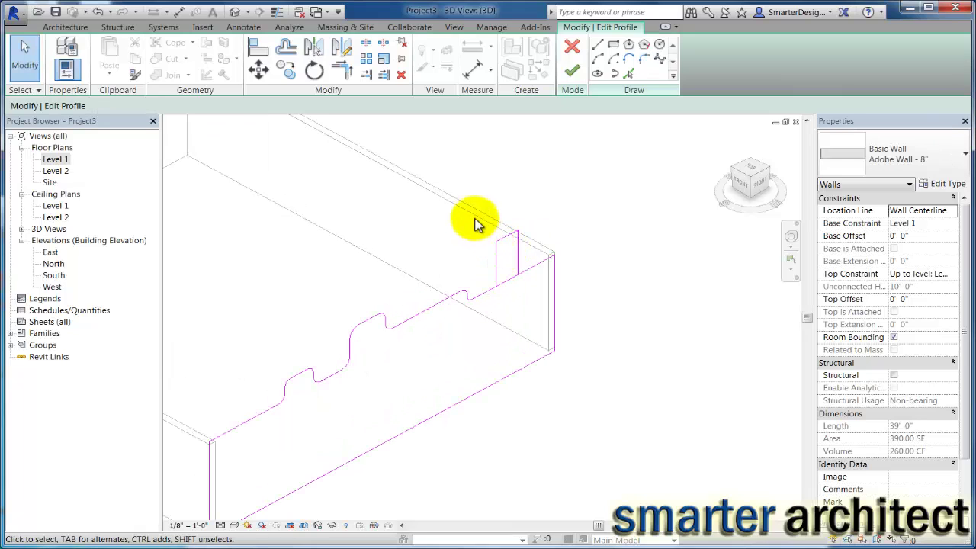
pyautogui.moveTo(483, 183)
pyautogui.mouseDown()
pyautogui.moveTo(555, 288)
pyautogui.moveTo(537, 307)
pyautogui.mouseUp()
pyautogui.press('Delete')
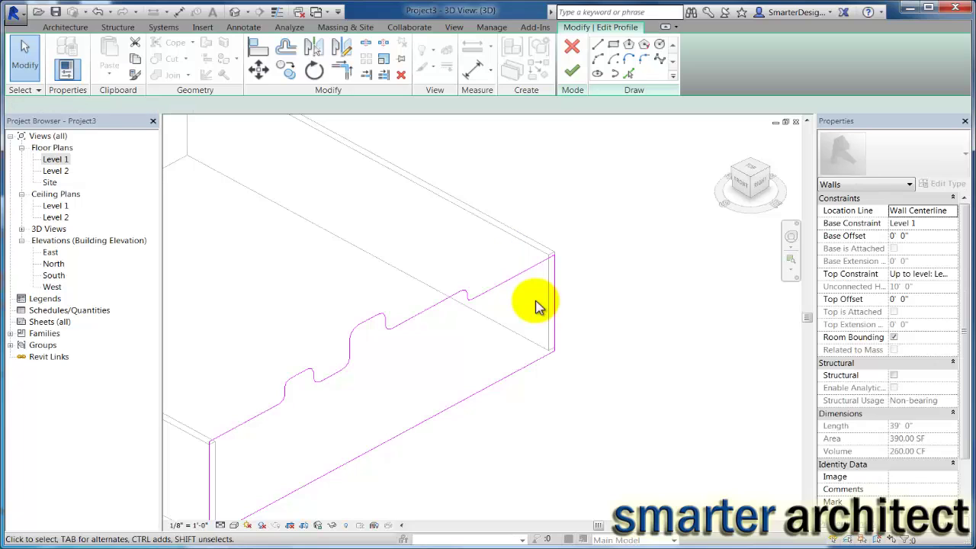
pyautogui.scroll(-5, 534, 272)
pyautogui.scroll(4, 432, 315)
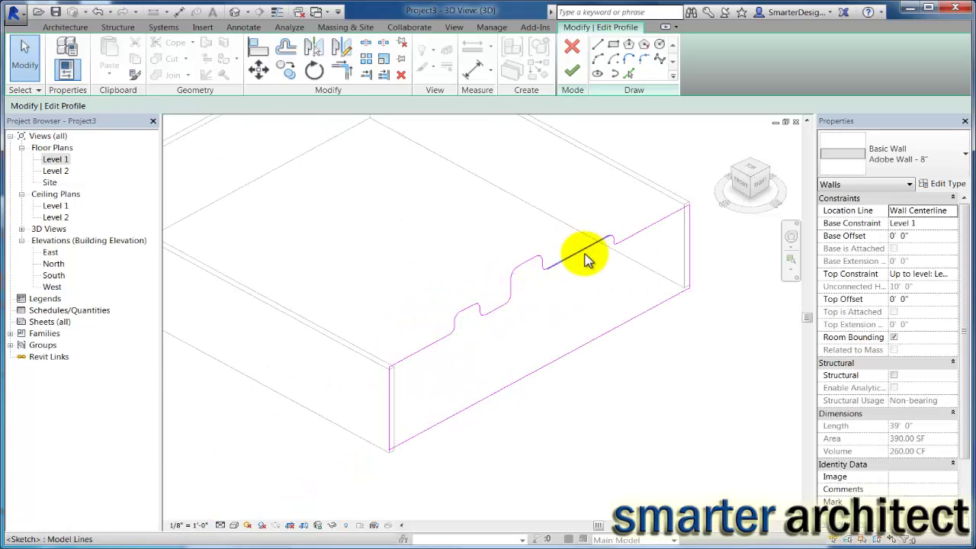
# Step: Finish the wall profile edit and pan the 3D view to the notched wall
pyautogui.click(571, 72)
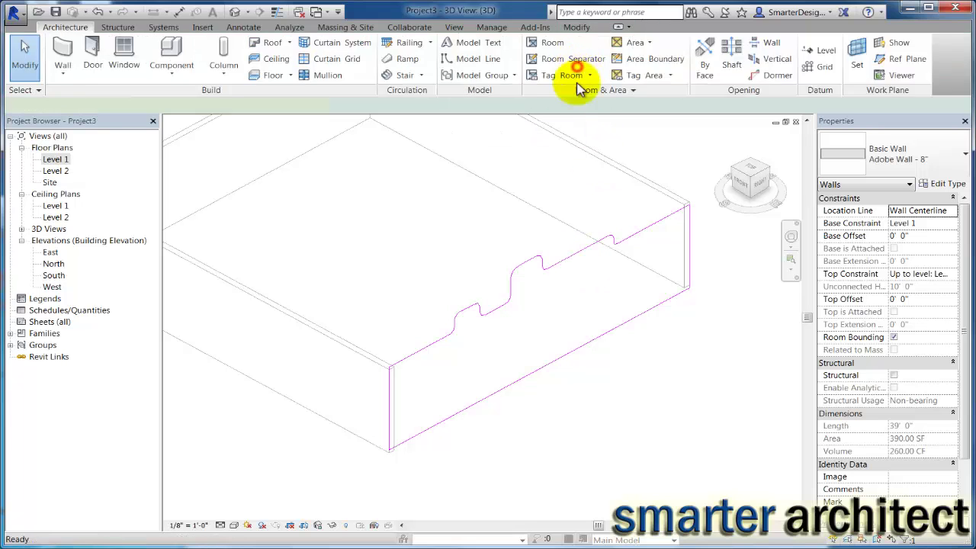
pyautogui.click(577, 243)
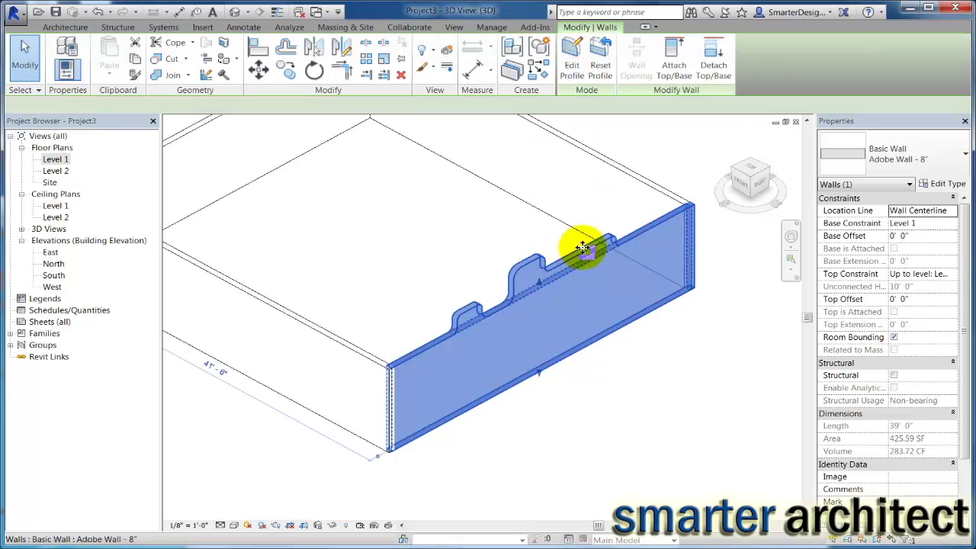
pyautogui.click(520, 218)
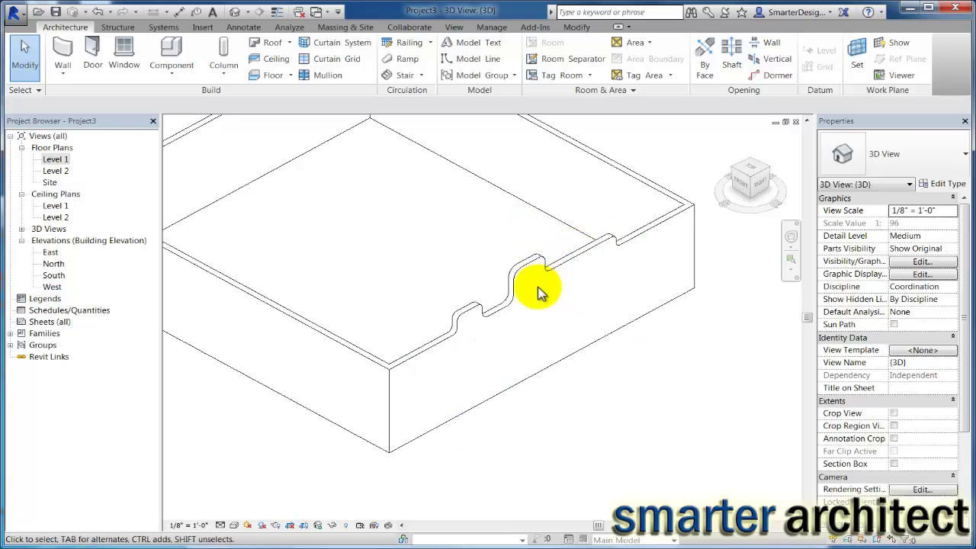
pyautogui.moveTo(550, 299); pyautogui.dragTo(413, 337, button='middle')
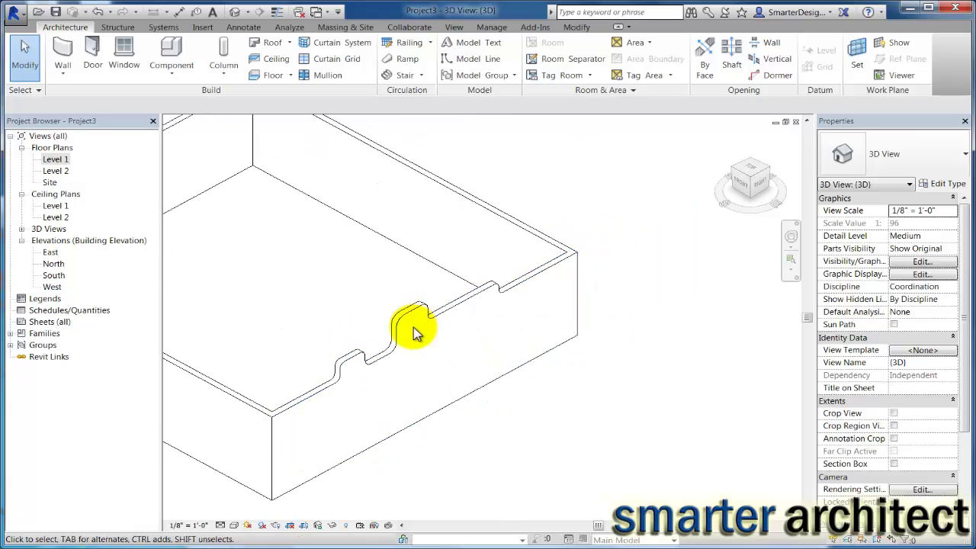
pyautogui.scroll(2, 418, 336)
pyautogui.scroll(-1, 425, 341)
pyautogui.moveTo(437, 367); pyautogui.dragTo(442, 323, button='middle')
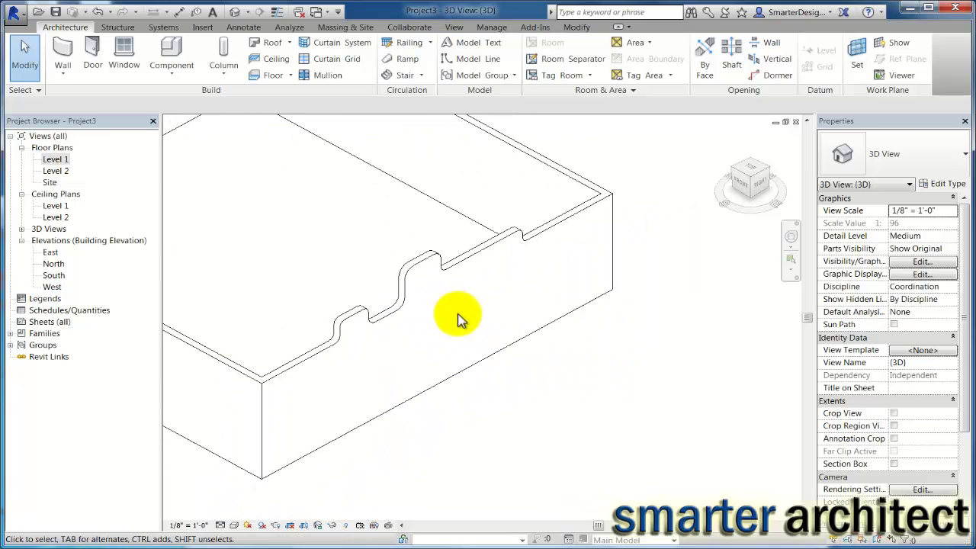
# Step: Set the 3D view's visual style to Shaded
pyautogui.click(233, 526)
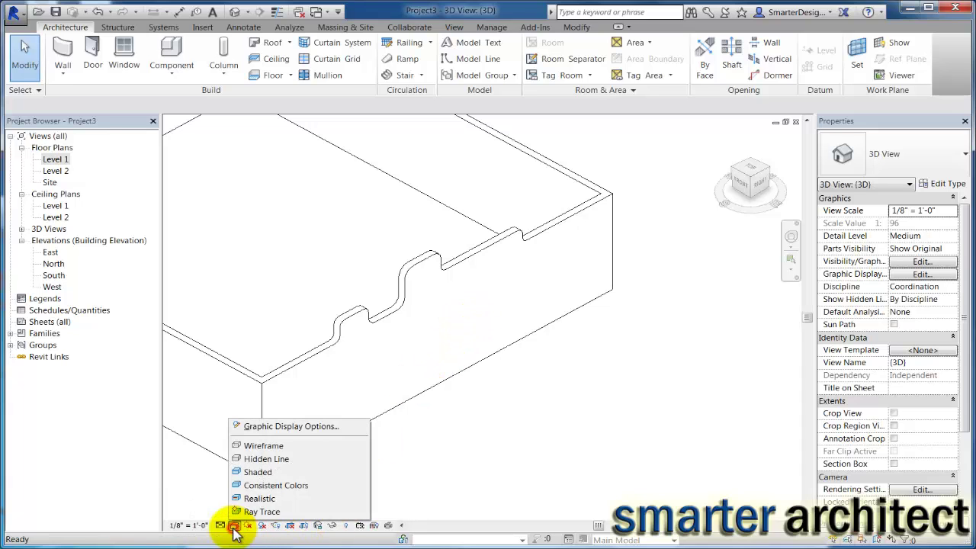
pyautogui.click(418, 461)
pyautogui.scroll(-2, 477, 392)
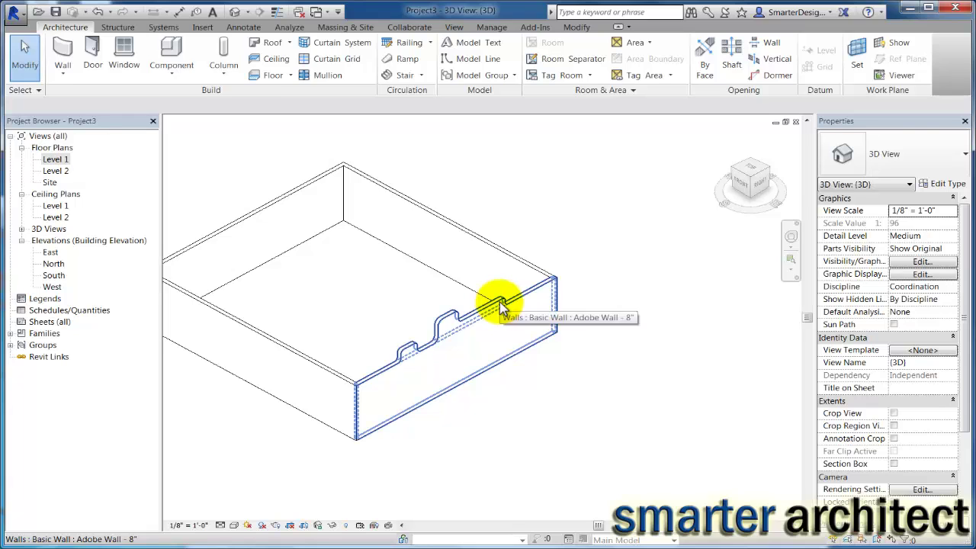
pyautogui.click(236, 525)
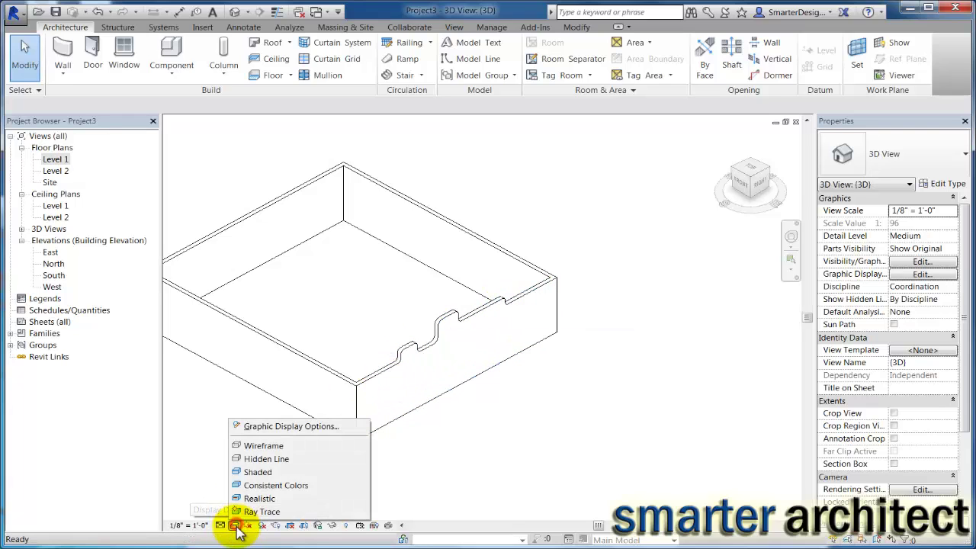
pyautogui.click(263, 472)
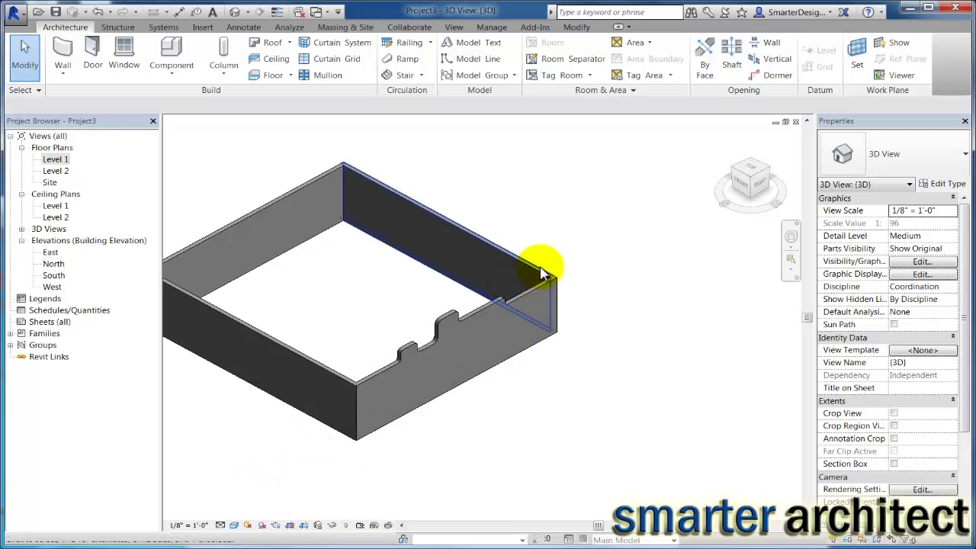
pyautogui.scroll(5, 500, 302)
pyautogui.scroll(-4, 500, 301)
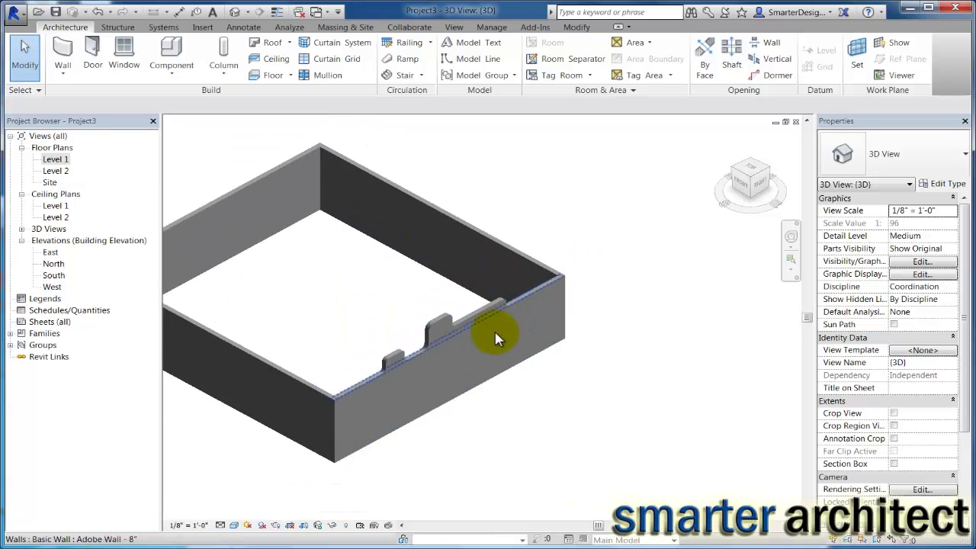
pyautogui.scroll(3, 494, 341)
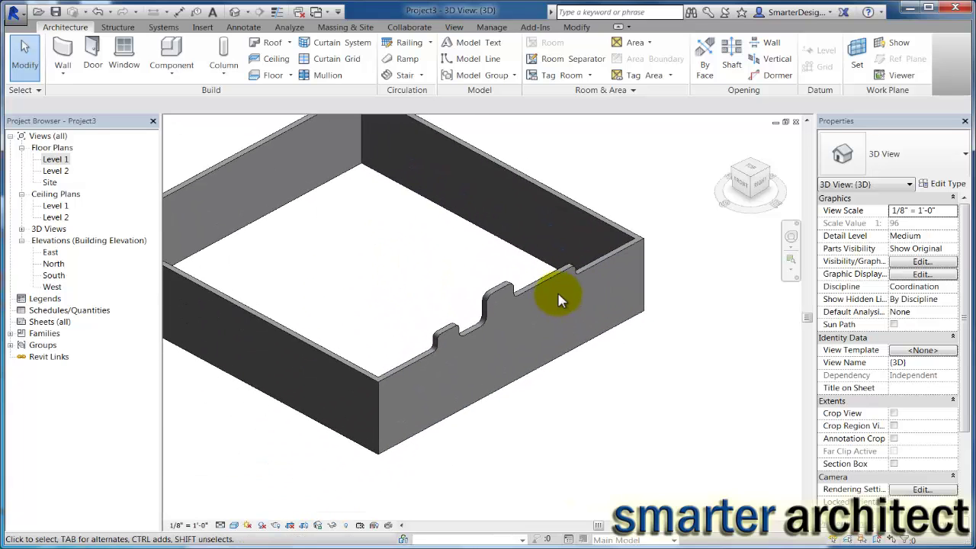
pyautogui.scroll(2, 558, 300)
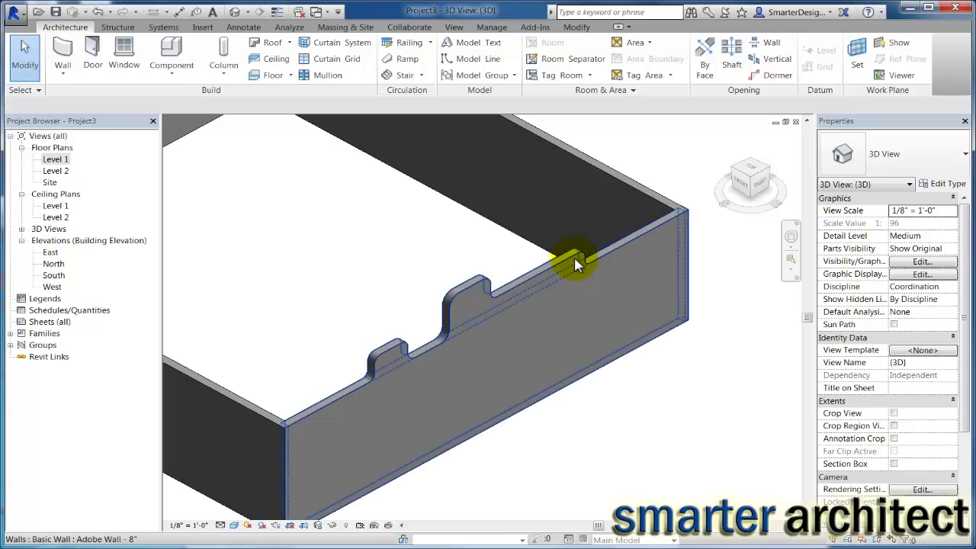
# Step: Open the Material browser for the front wall type's structure layer via Edit Type and Structure
pyautogui.click(587, 273)
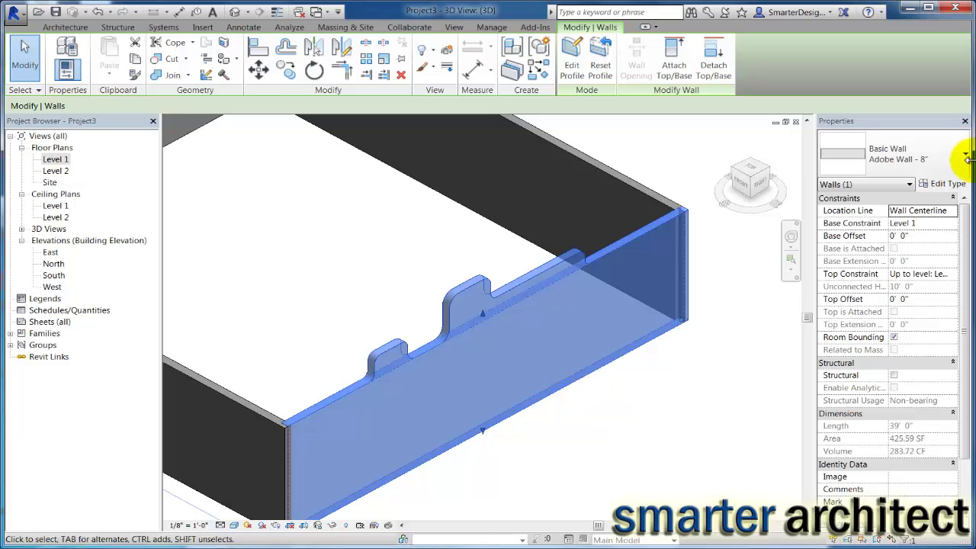
pyautogui.click(952, 186)
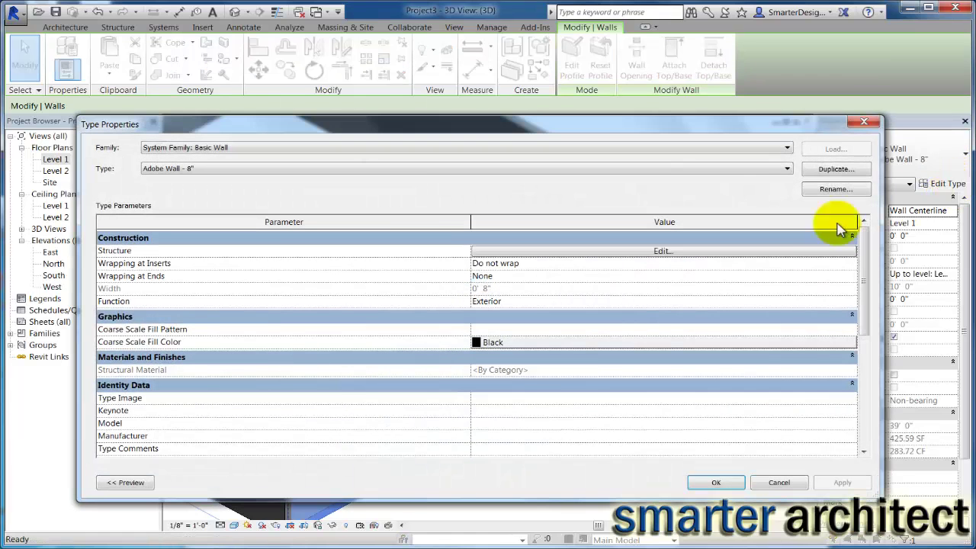
pyautogui.click(677, 252)
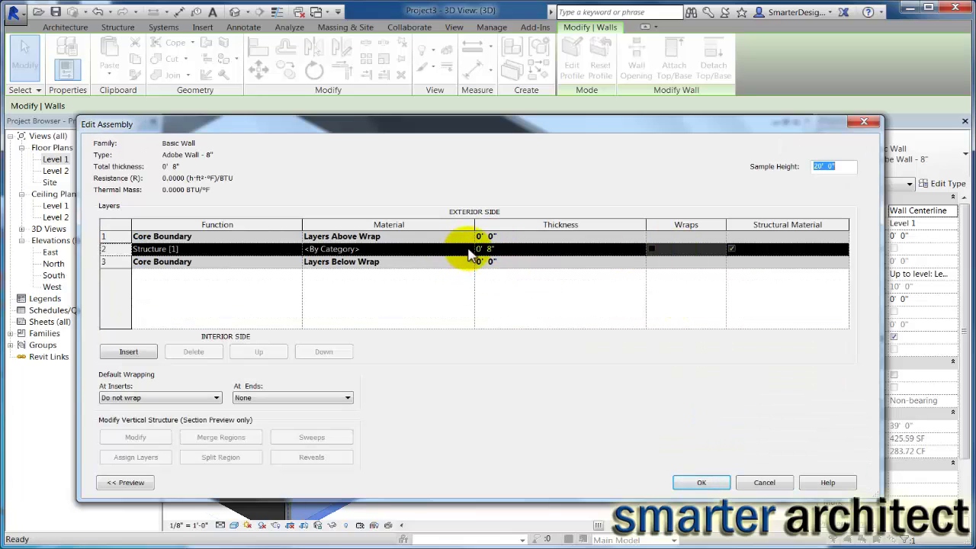
pyautogui.click(467, 250)
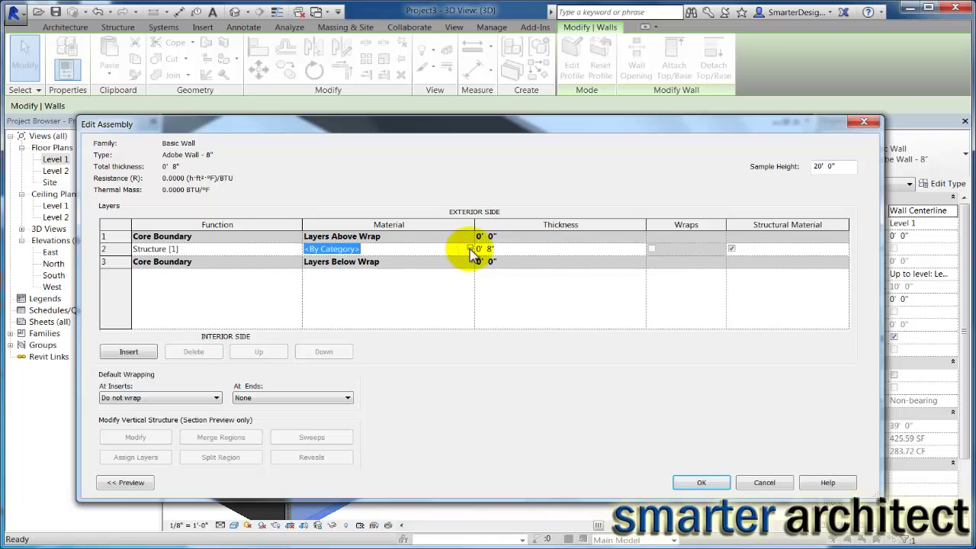
pyautogui.click(469, 250)
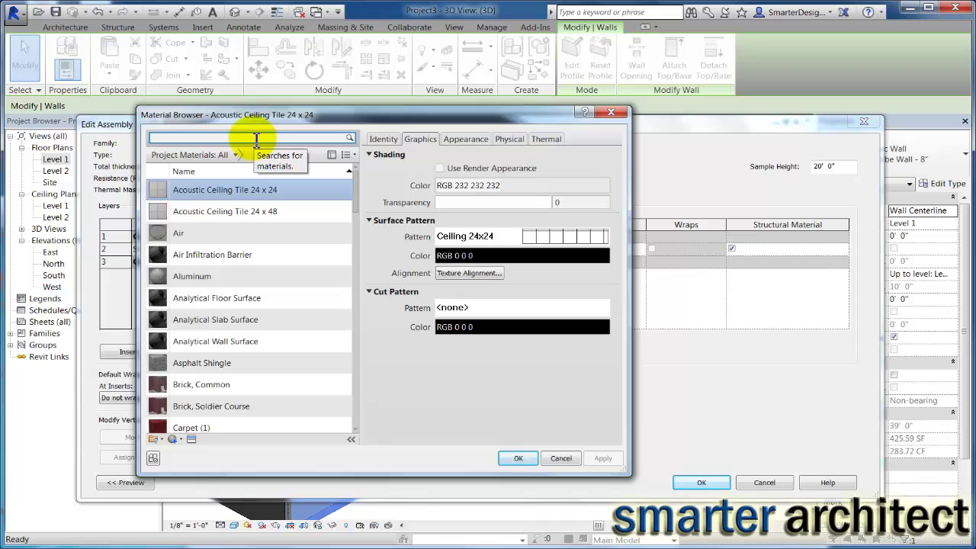
# Step: Duplicate Brick, Common and start renaming the copy to Adobe Wall
pyautogui.click(216, 387)
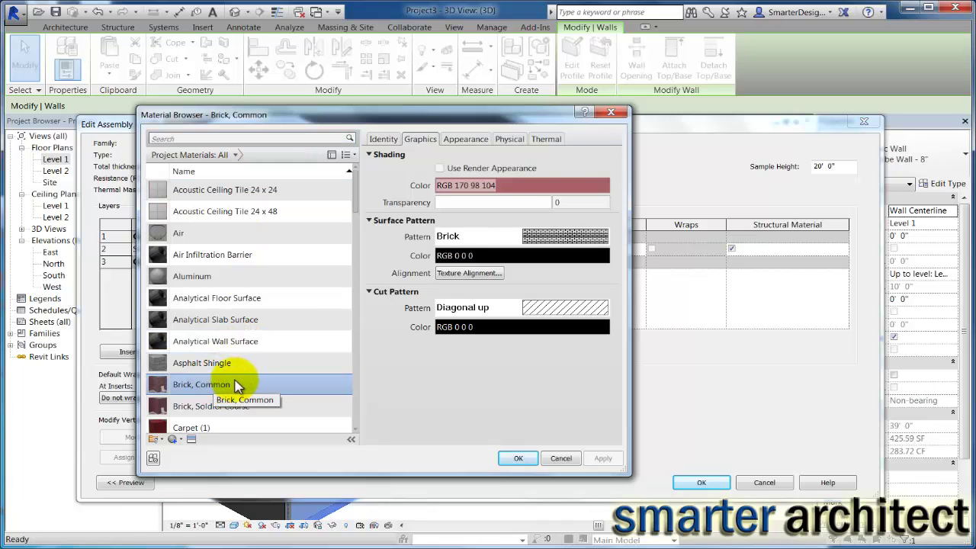
pyautogui.click(173, 441)
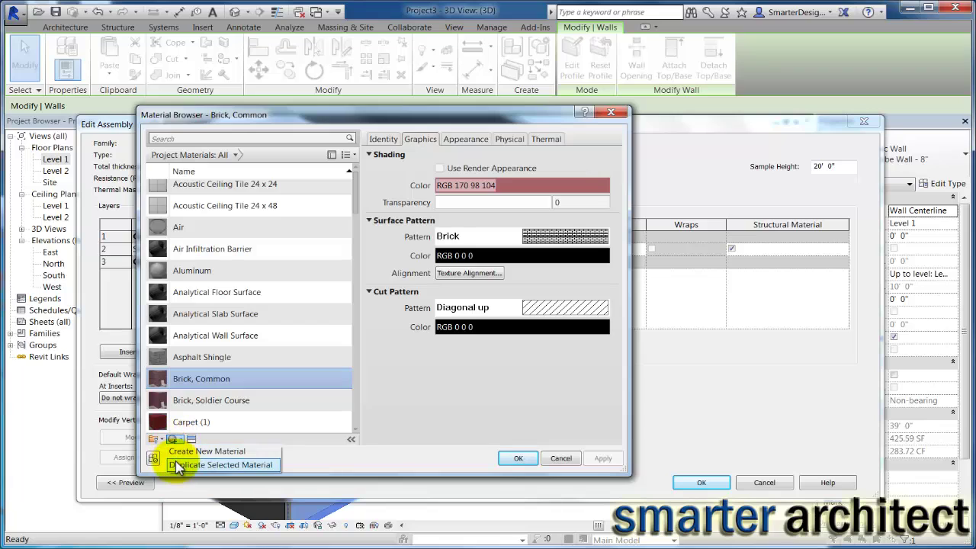
pyautogui.click(177, 465)
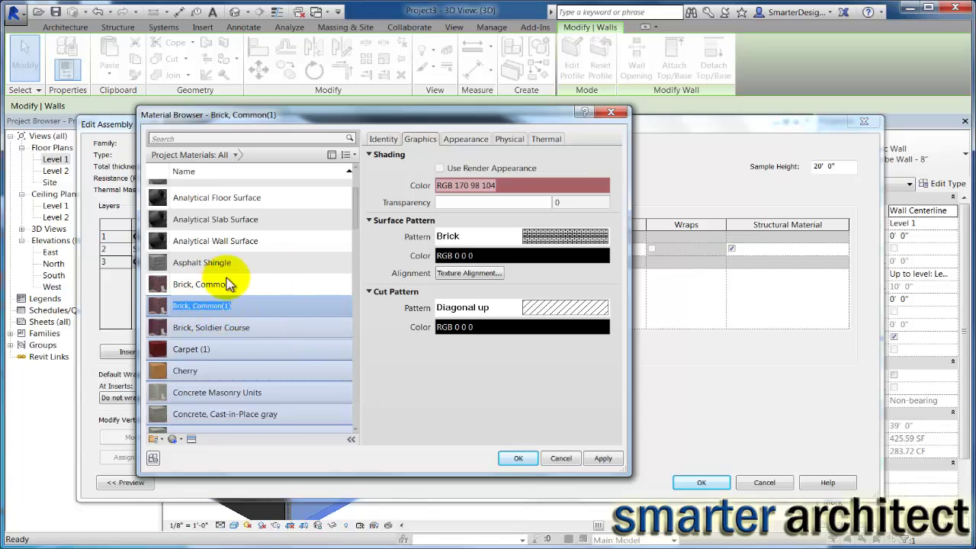
pyautogui.click(231, 305)
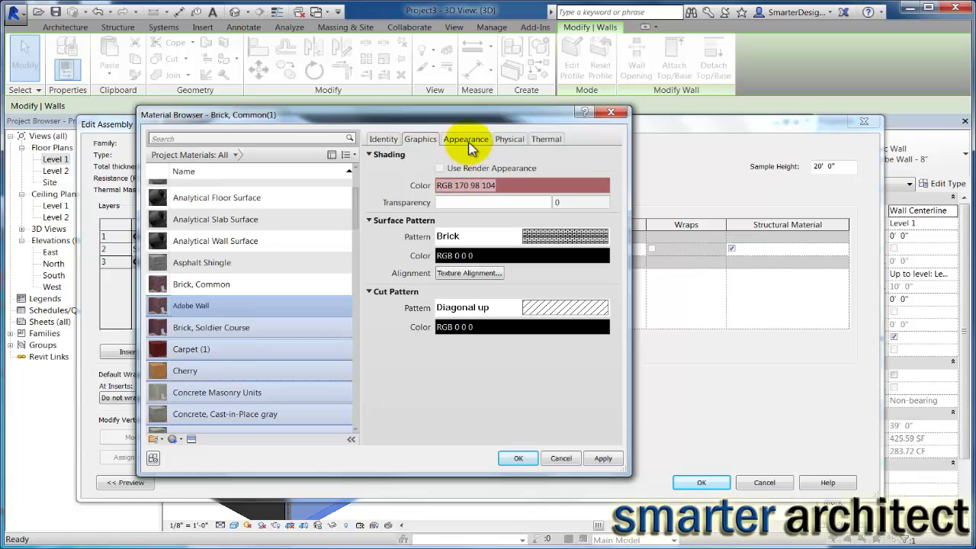
# Step: Confirm the Adobe Wall name and set its surface pattern to Block 8x8 (Model)
pyautogui.click(573, 236)
pyautogui.click(573, 236)
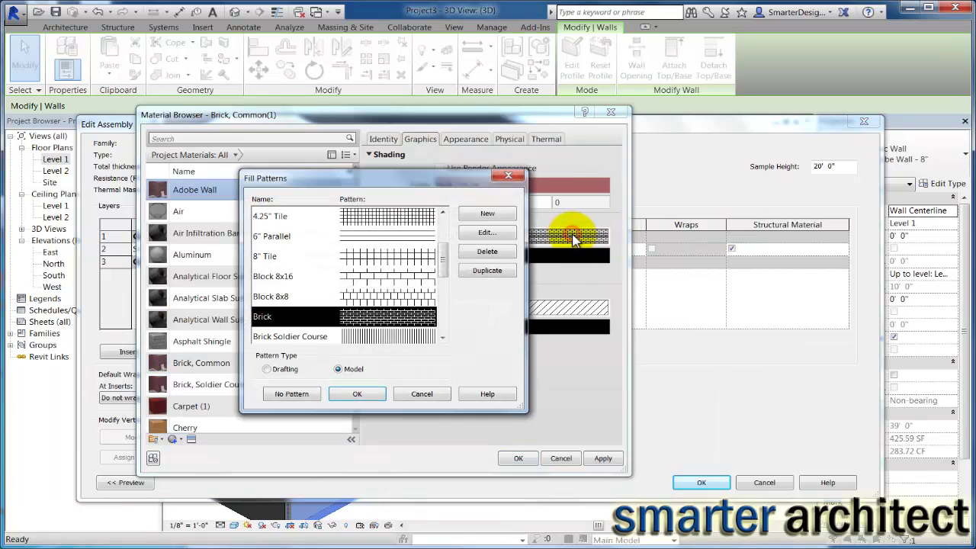
pyautogui.click(358, 297)
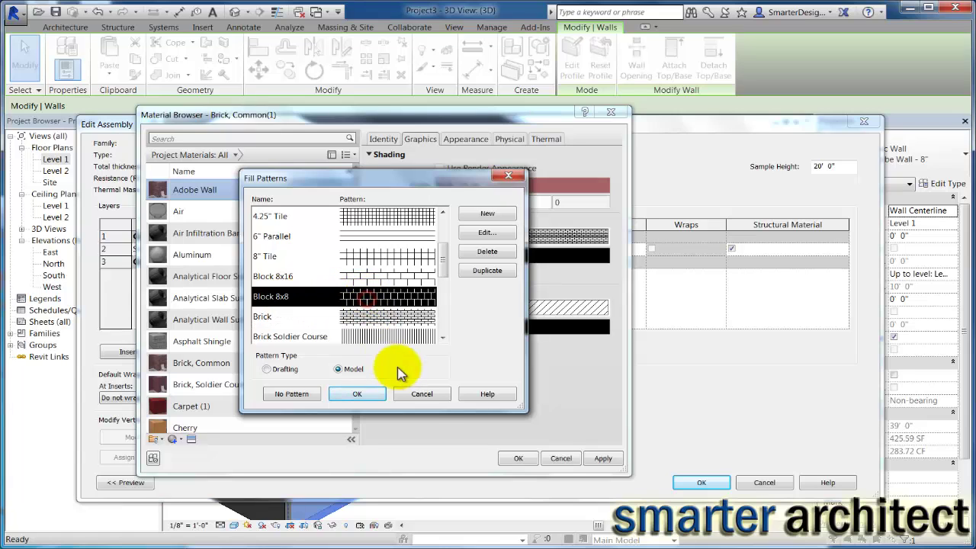
pyautogui.click(356, 394)
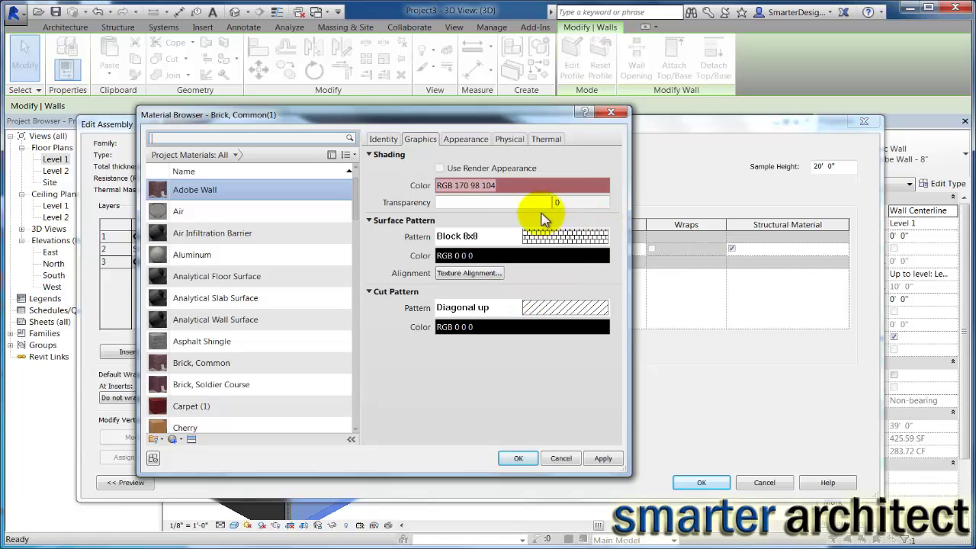
# Step: Show Adobe Wall's Appearance settings and review the Masonry Type and Image options
pyautogui.click(457, 140)
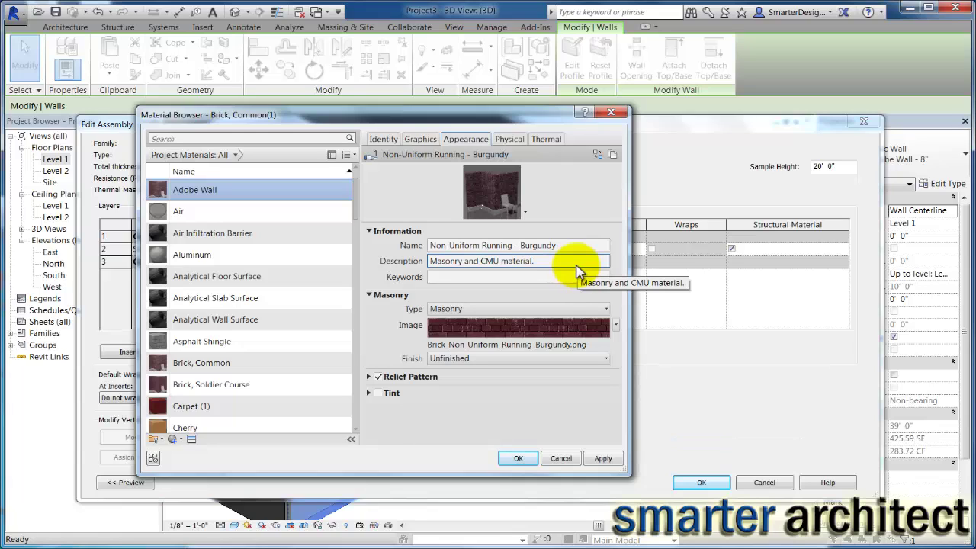
pyautogui.click(604, 312)
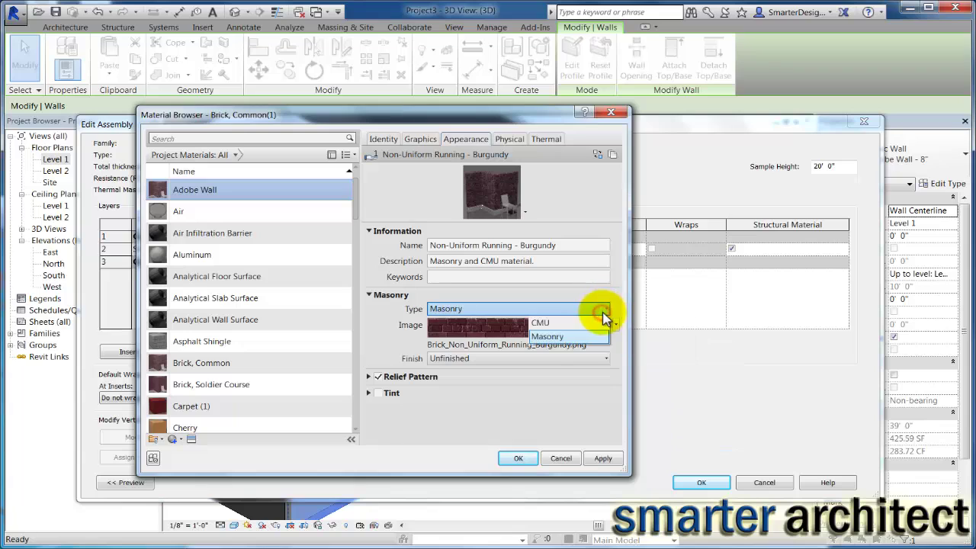
pyautogui.click(618, 298)
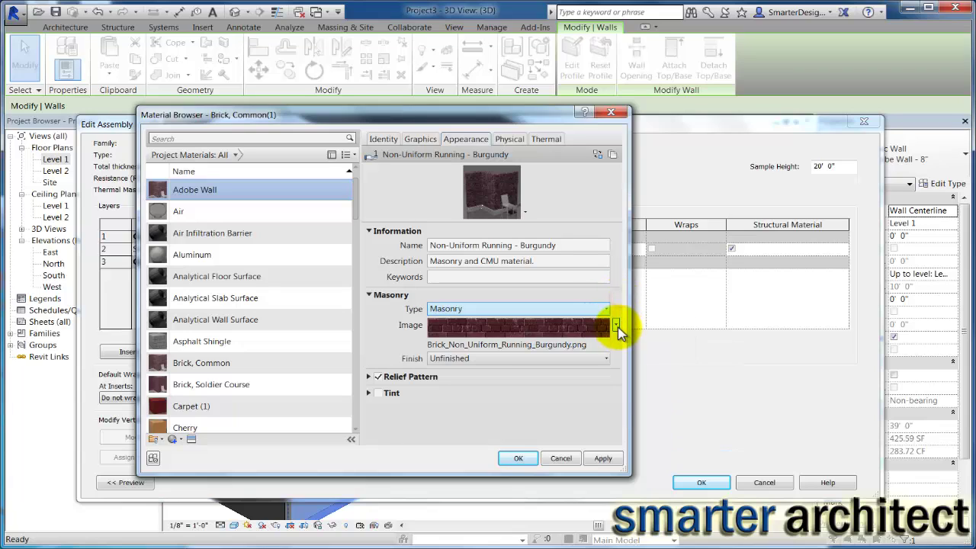
pyautogui.click(616, 326)
pyautogui.click(615, 326)
pyautogui.click(616, 326)
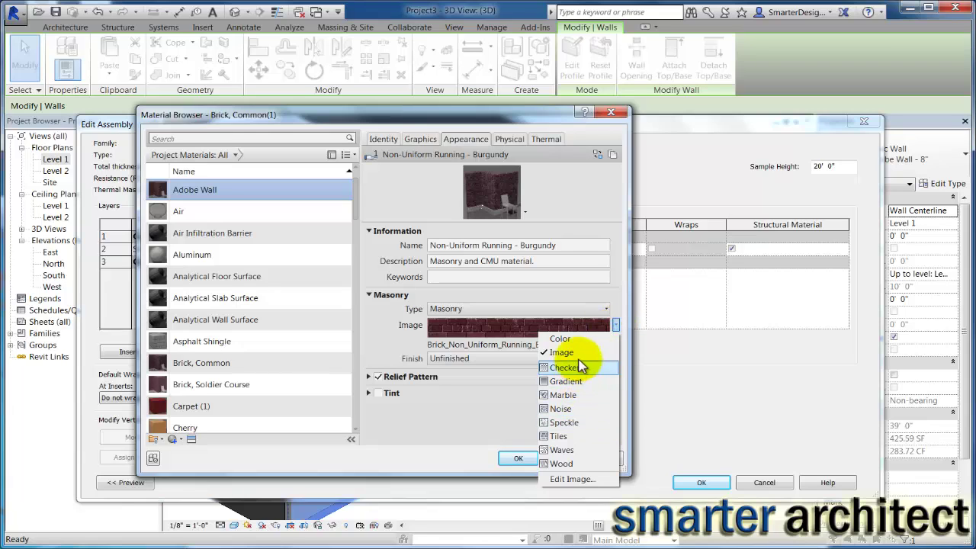
# Step: Replace the texture image with adobe-wall-sample from the Desktop
pyautogui.click(572, 480)
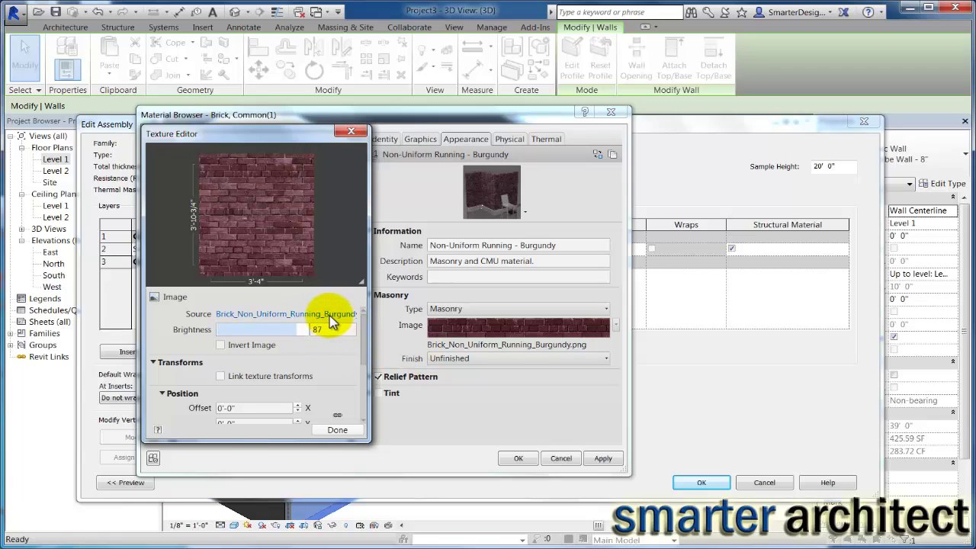
pyautogui.click(275, 316)
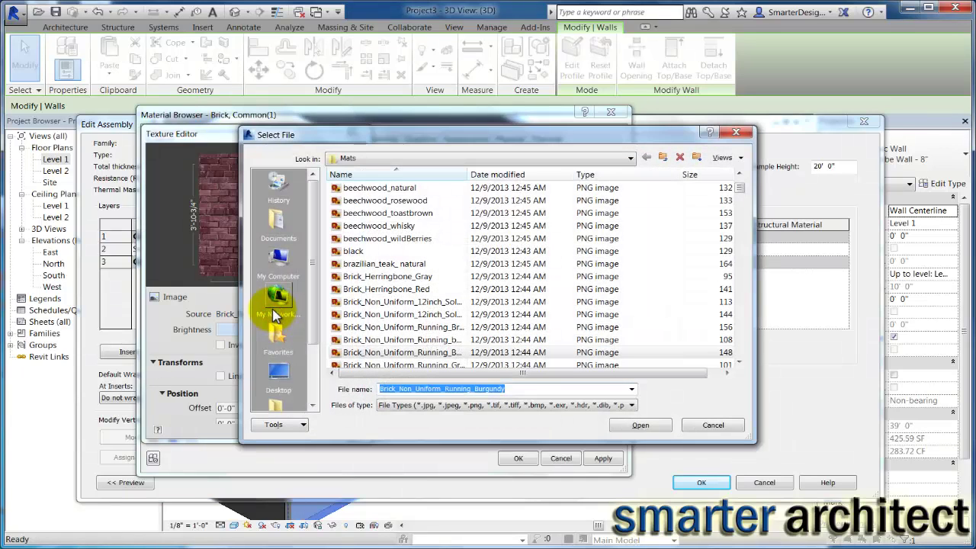
pyautogui.click(277, 380)
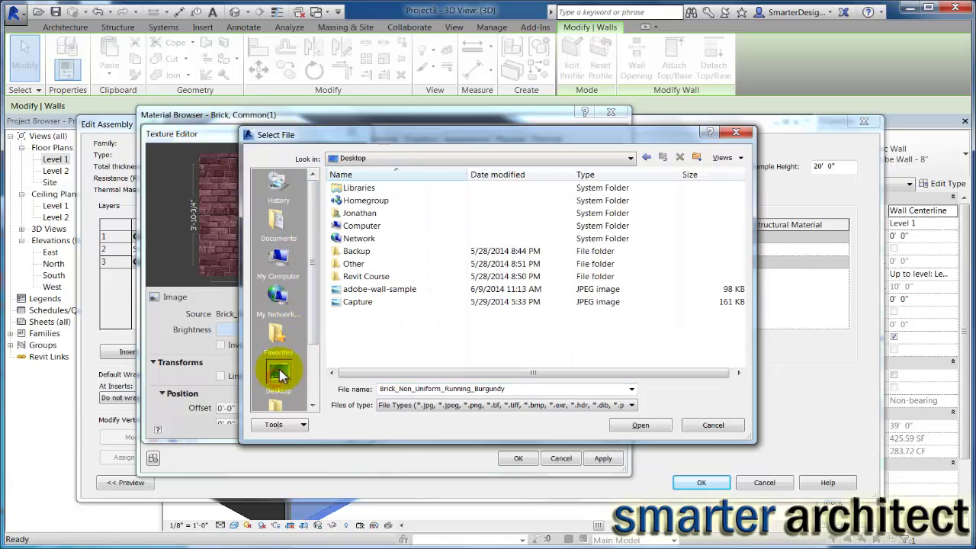
pyautogui.click(379, 290)
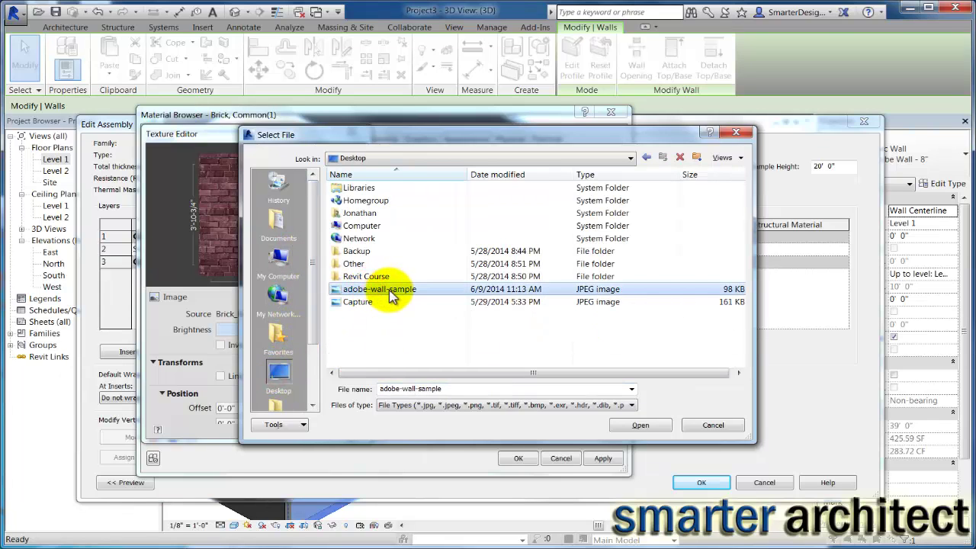
pyautogui.click(648, 427)
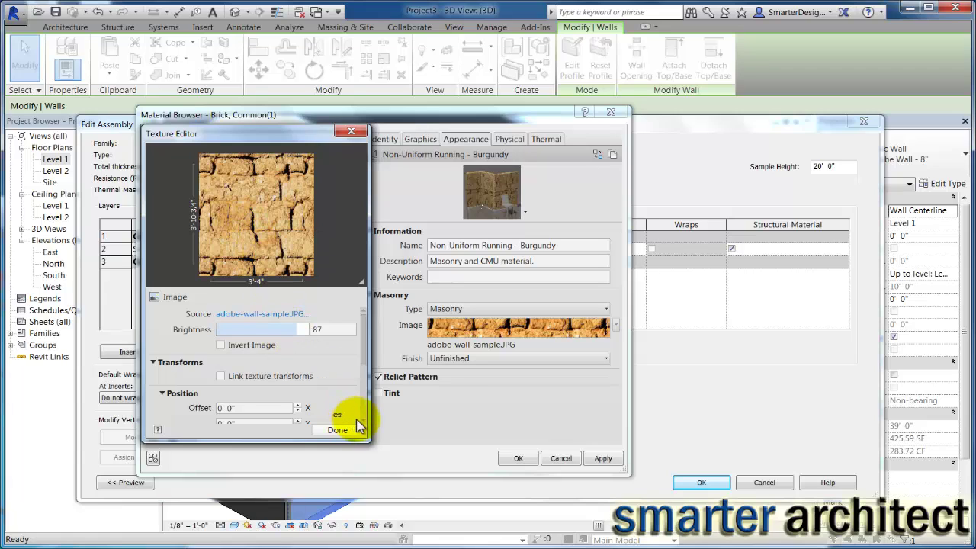
# Step: Size the texture sample to 1'-3-1/4" wide by 1'-6" high
pyautogui.scroll(-3, 360, 425)
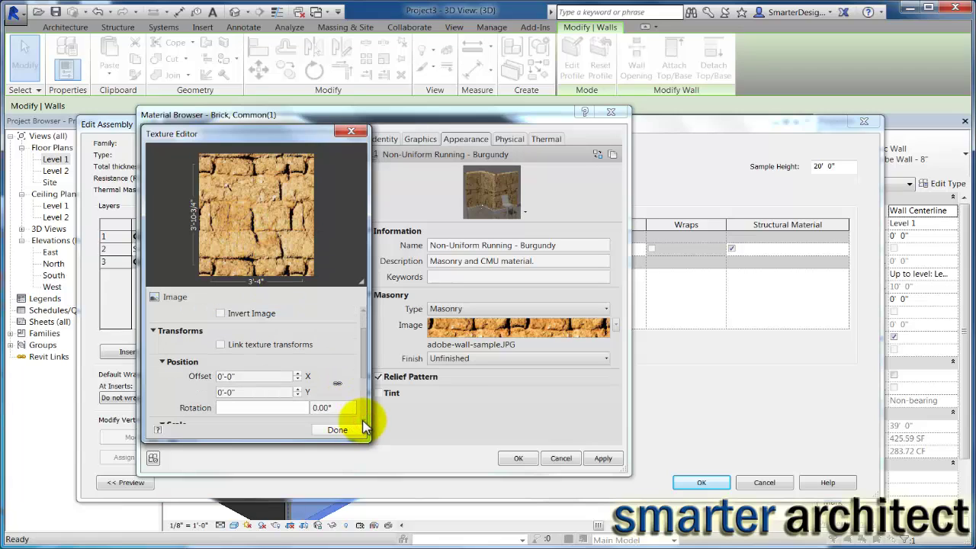
pyautogui.scroll(-4, 362, 424)
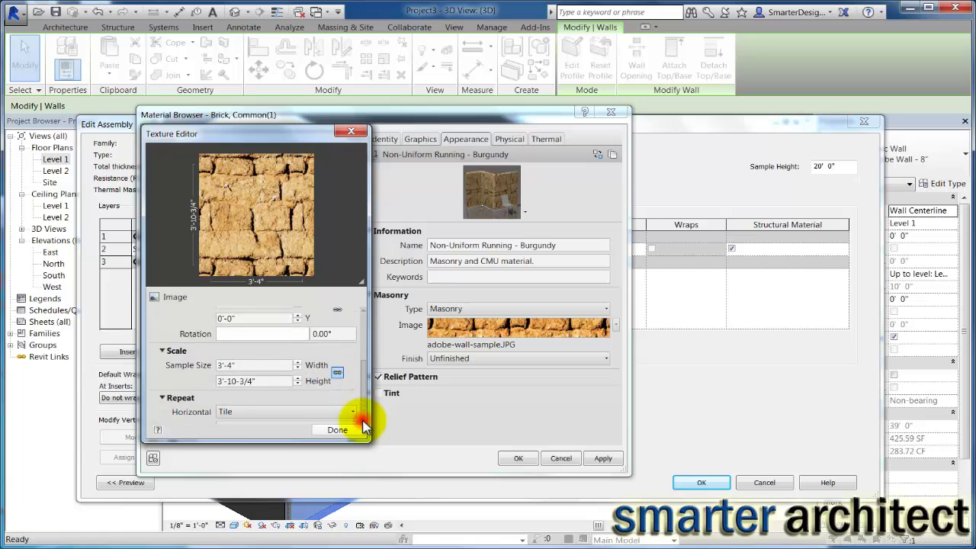
pyautogui.scroll(-1, 363, 424)
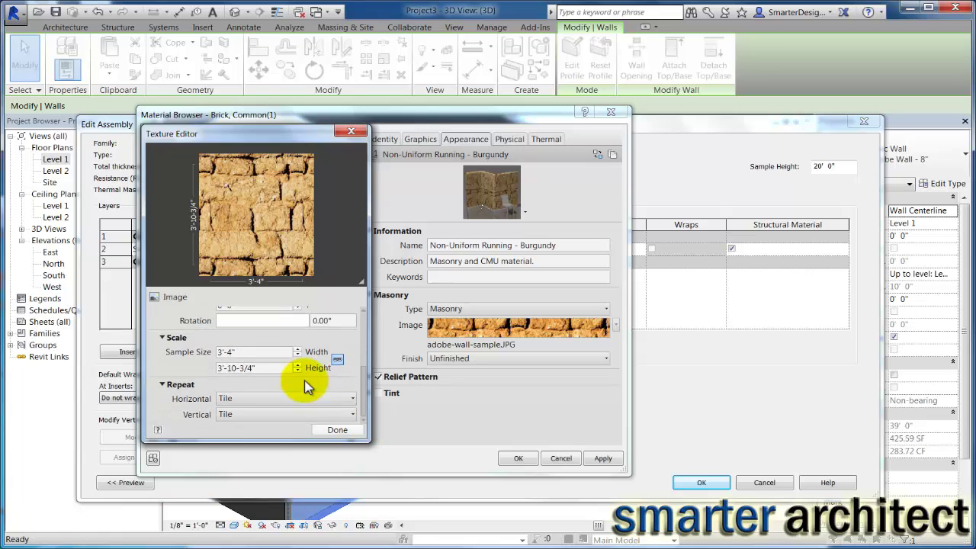
pyautogui.click(246, 352)
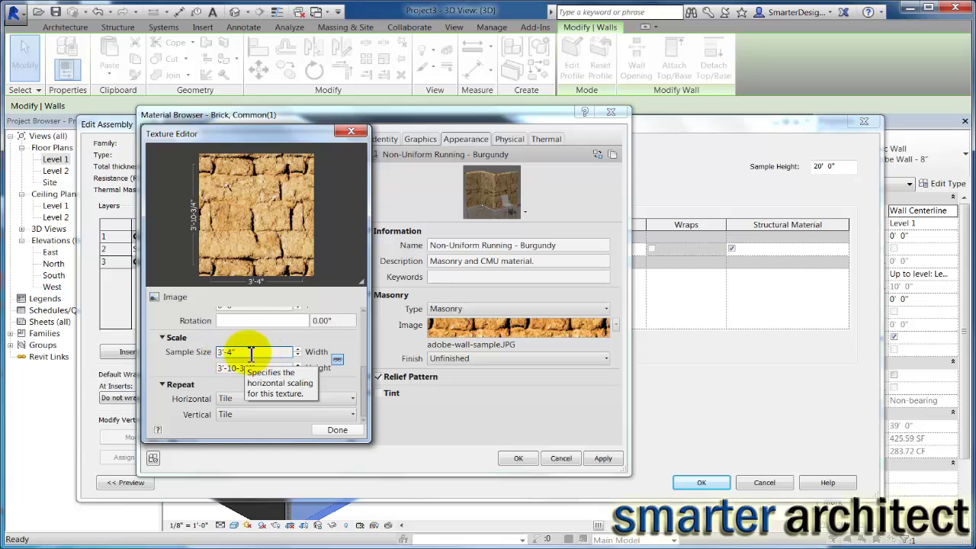
pyautogui.doubleClick(251, 352)
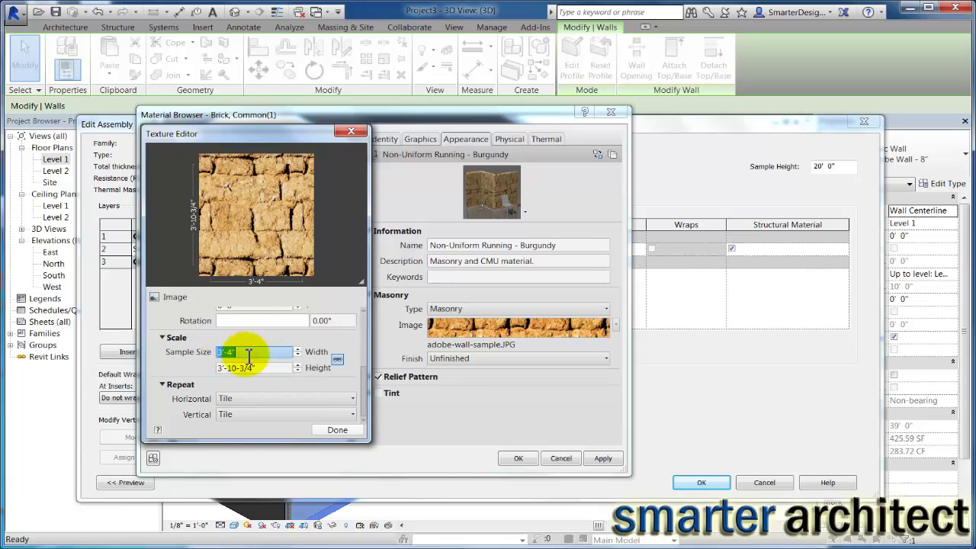
pyautogui.write('1')
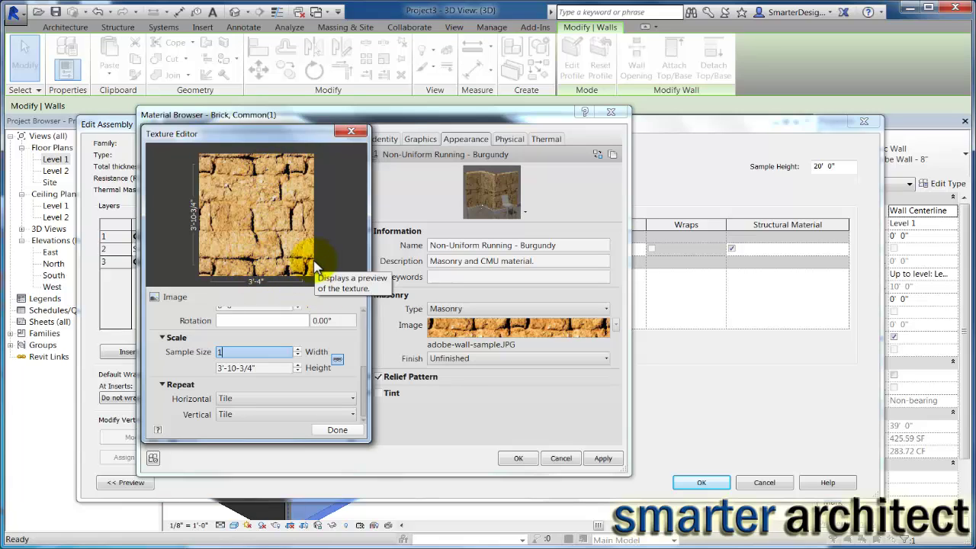
pyautogui.write('\'-6"')
pyautogui.press('Tab')
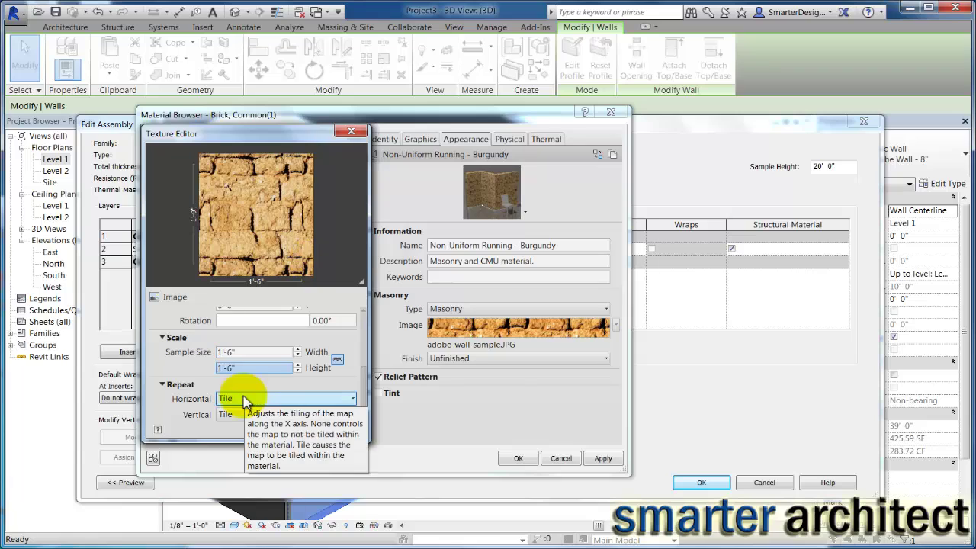
pyautogui.click(270, 353)
pyautogui.scroll(-3, 262, 353)
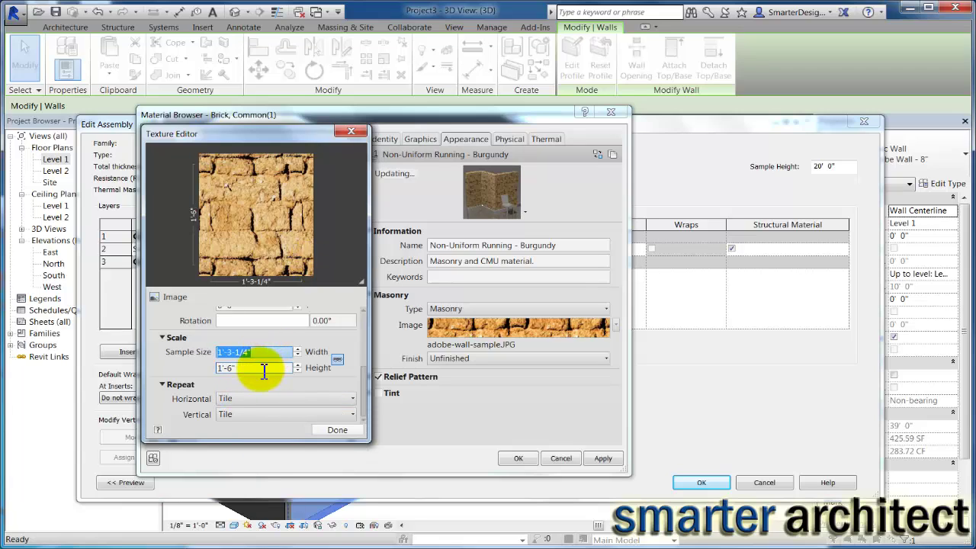
pyautogui.click(350, 431)
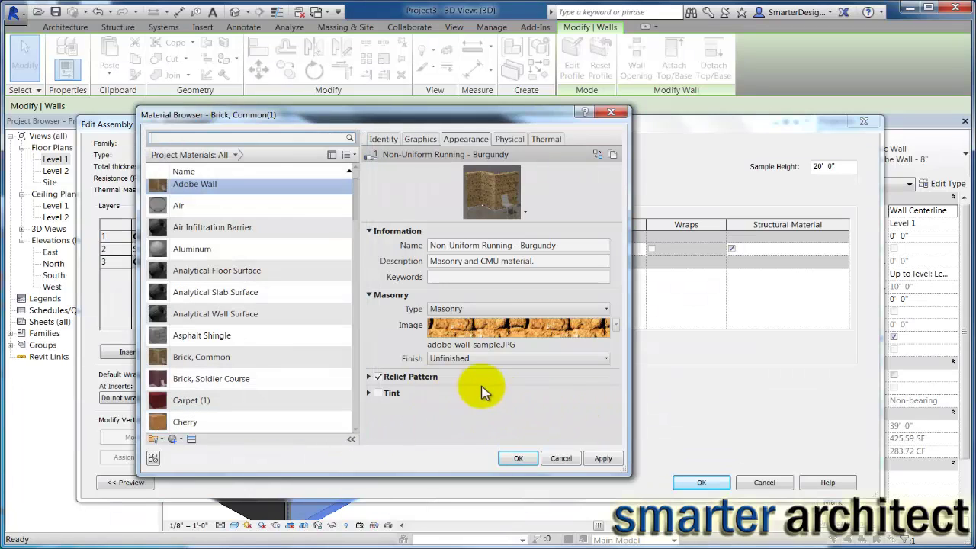
# Step: Make shading use the render appearance and change the description from Common brick to 'ADo'
pyautogui.click(603, 458)
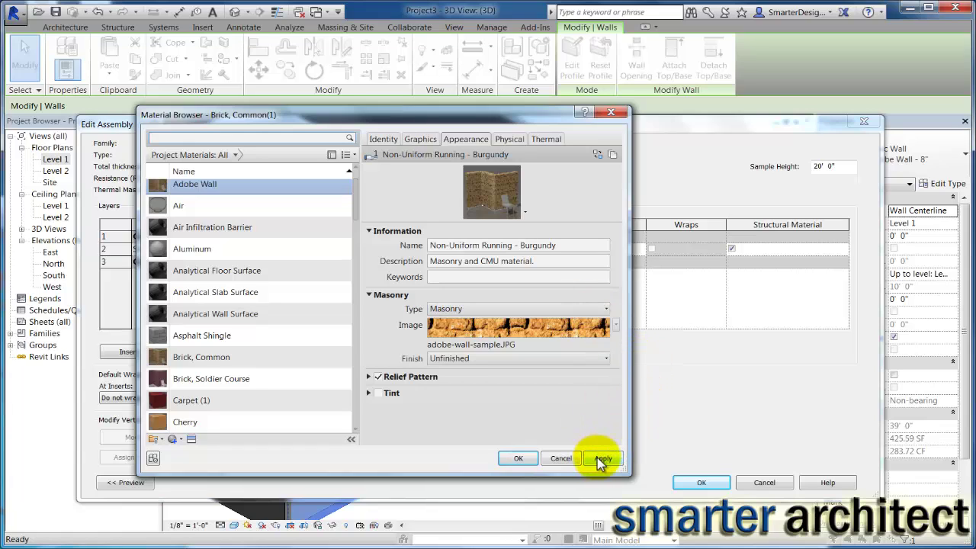
pyautogui.click(422, 139)
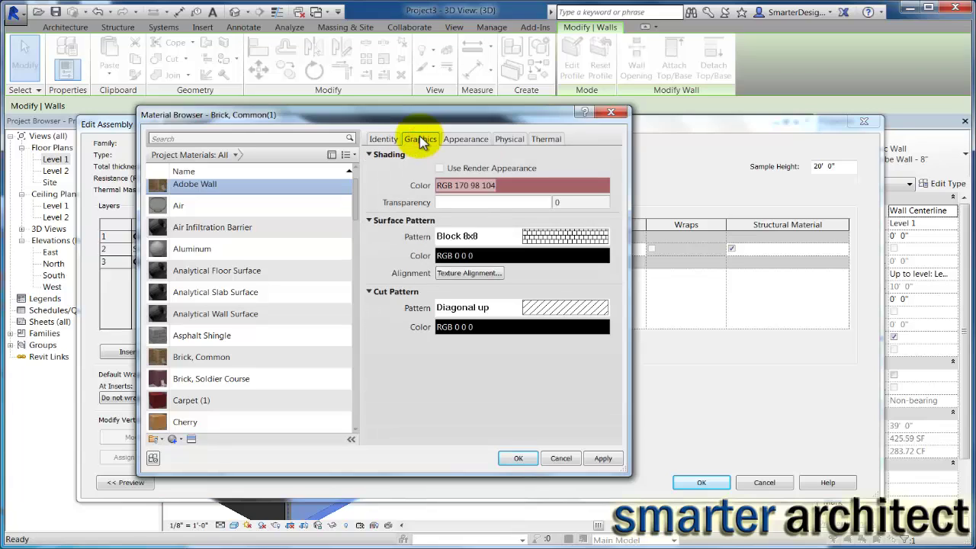
pyautogui.click(440, 168)
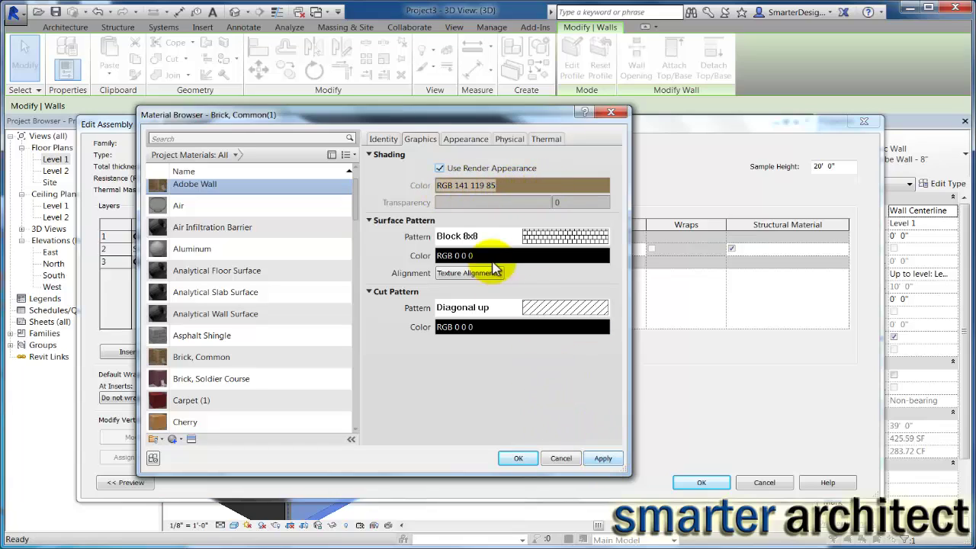
pyautogui.click(381, 142)
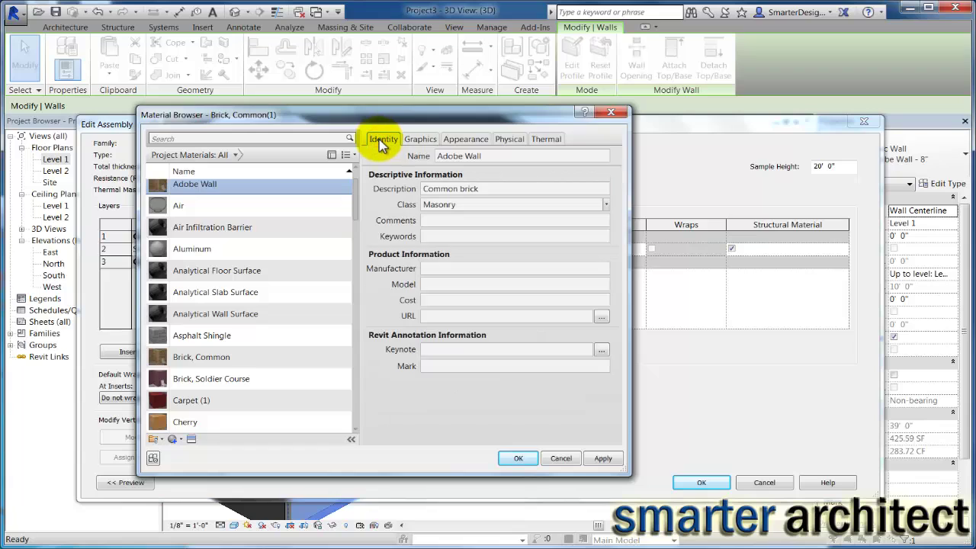
pyautogui.click(488, 191)
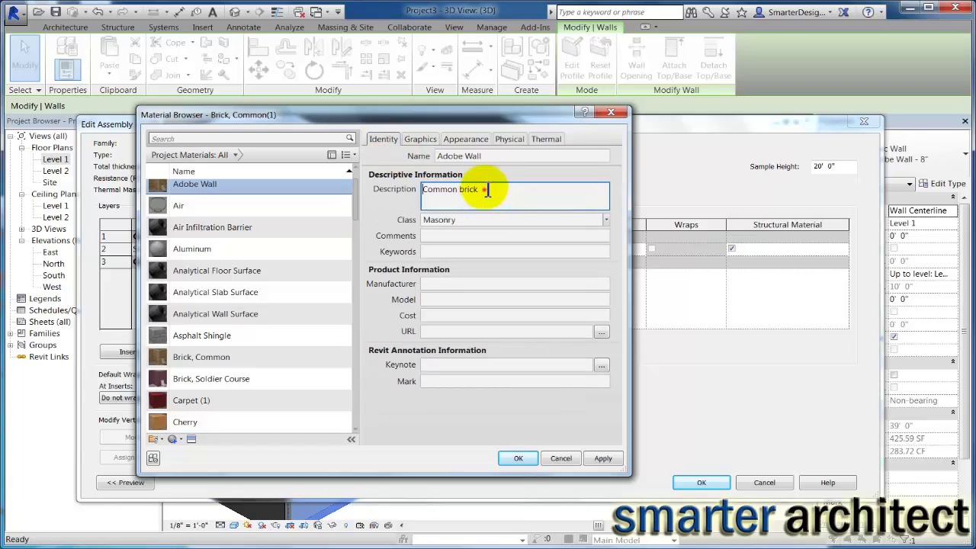
pyautogui.moveTo(486, 190); pyautogui.dragTo(417, 192)
pyautogui.write('ADo')
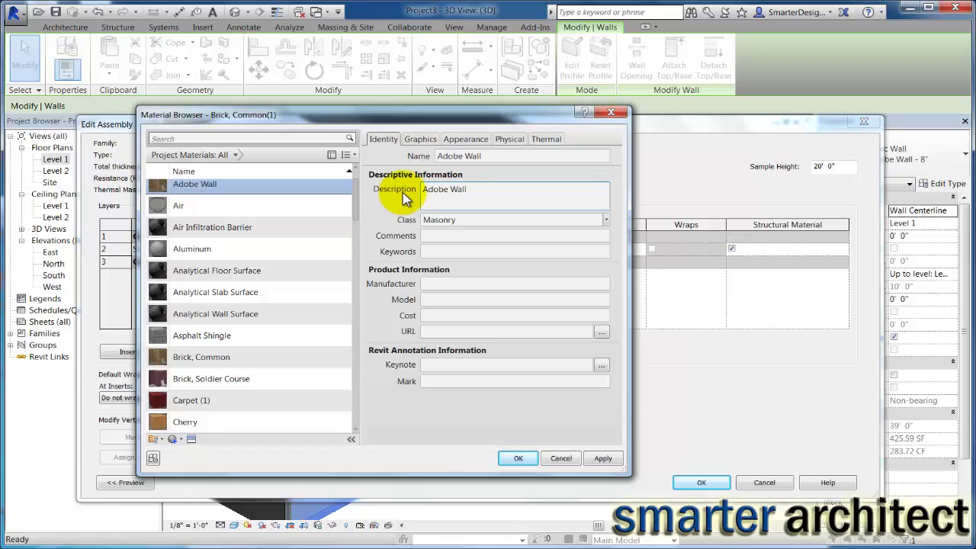
# Step: Apply the Adobe Wall material, then confirm Edit Assembly and Type Properties
pyautogui.click(423, 140)
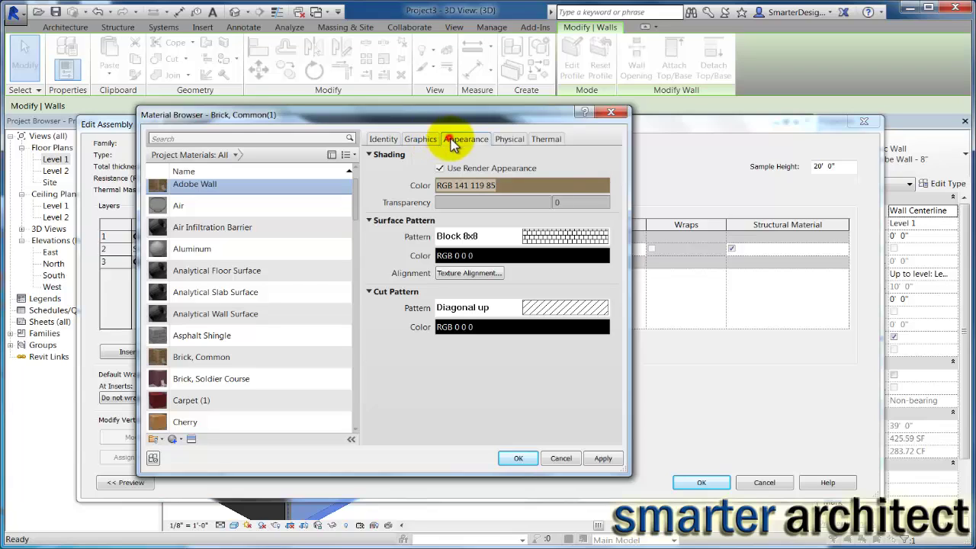
pyautogui.click(450, 140)
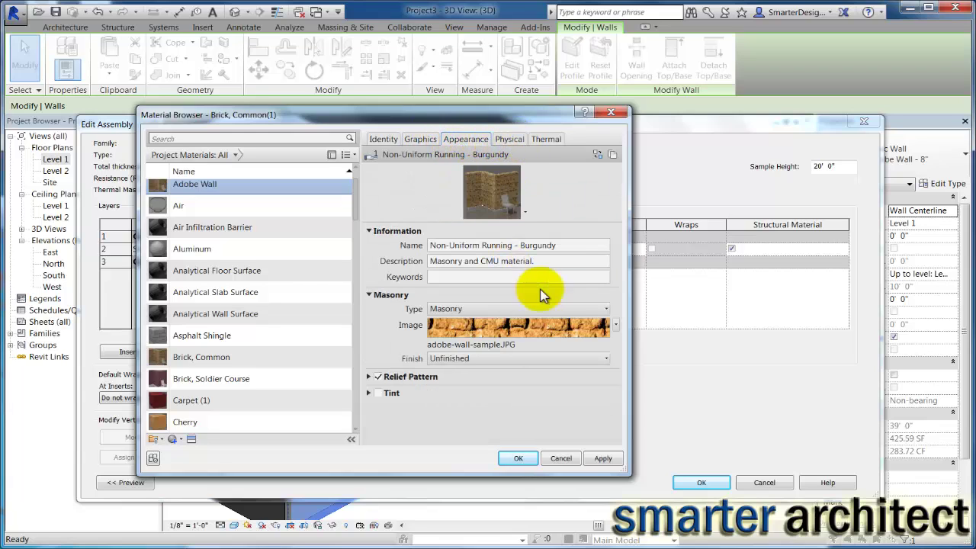
pyautogui.click(565, 247)
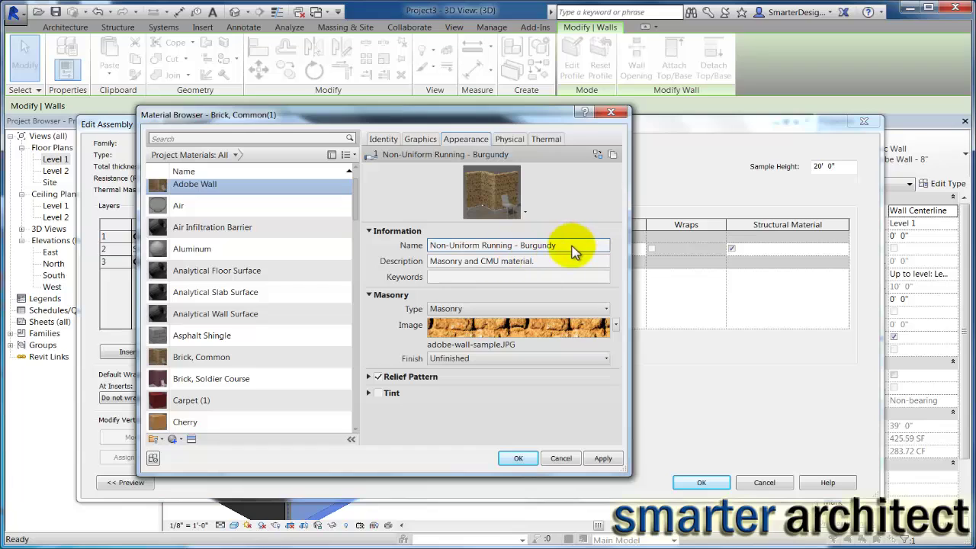
pyautogui.click(562, 247)
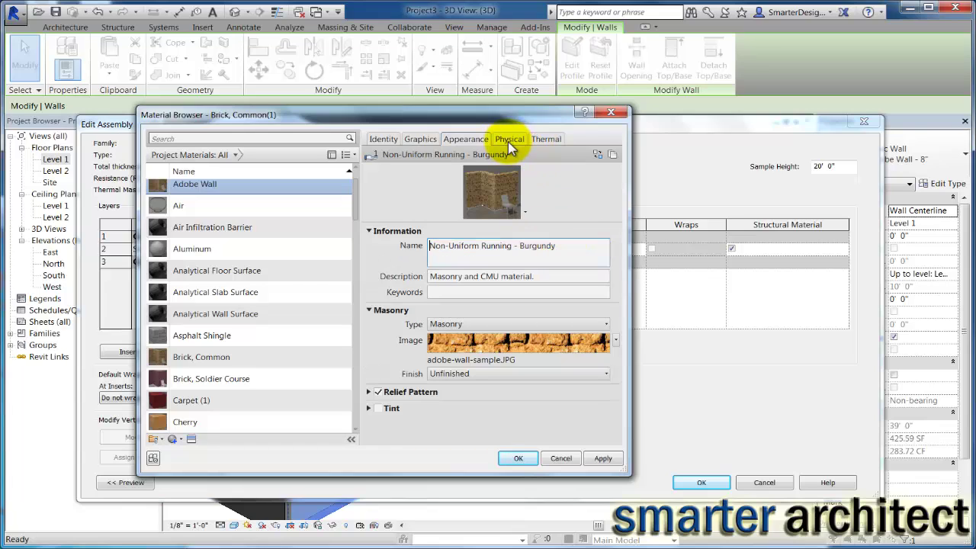
pyautogui.click(604, 459)
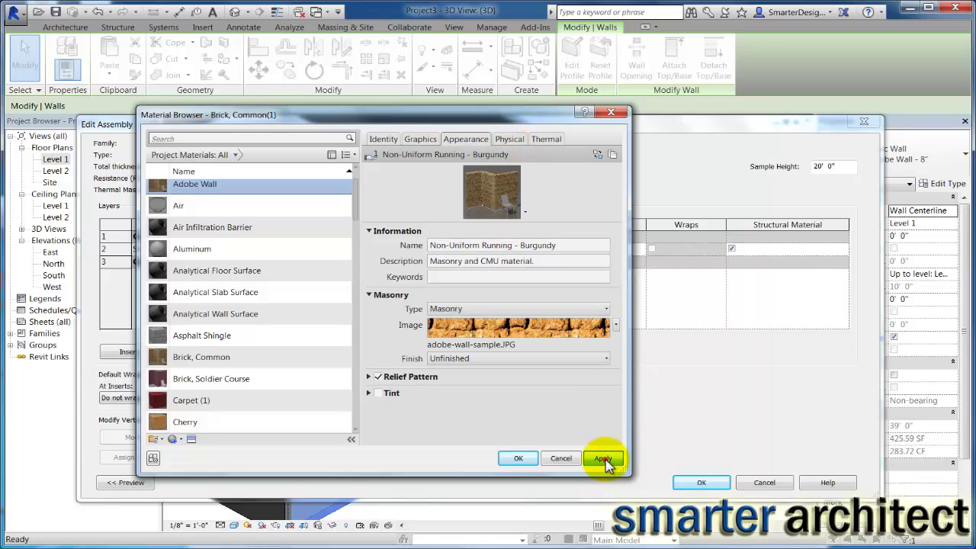
pyautogui.click(513, 458)
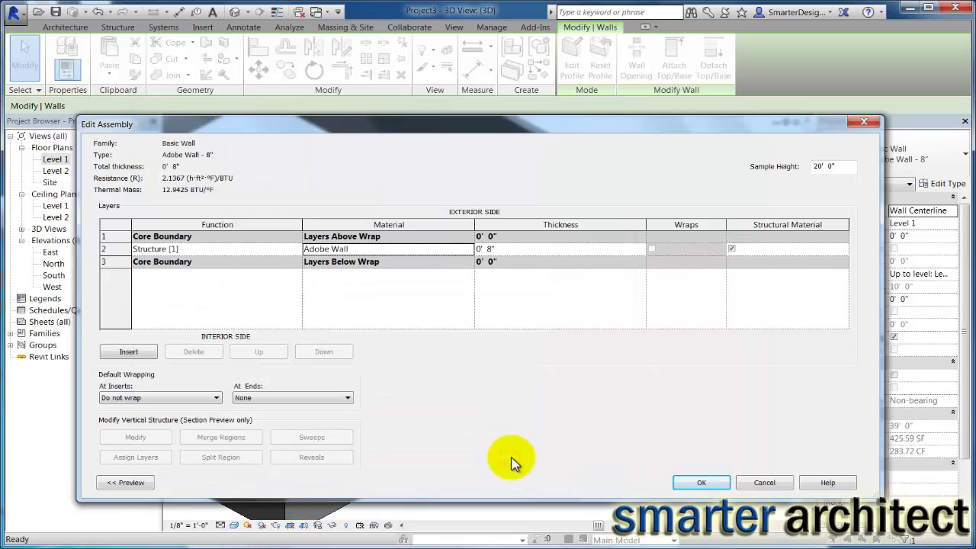
pyautogui.click(713, 483)
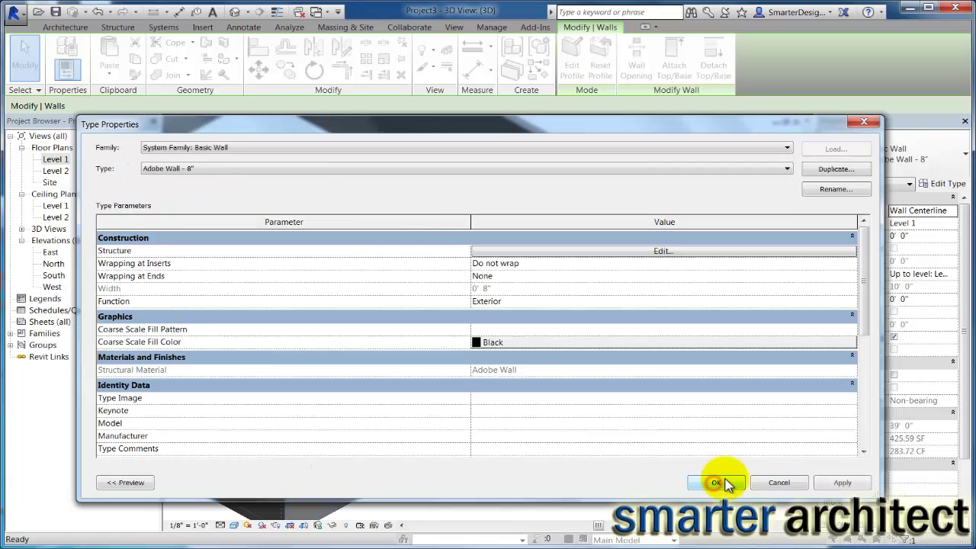
pyautogui.click(843, 482)
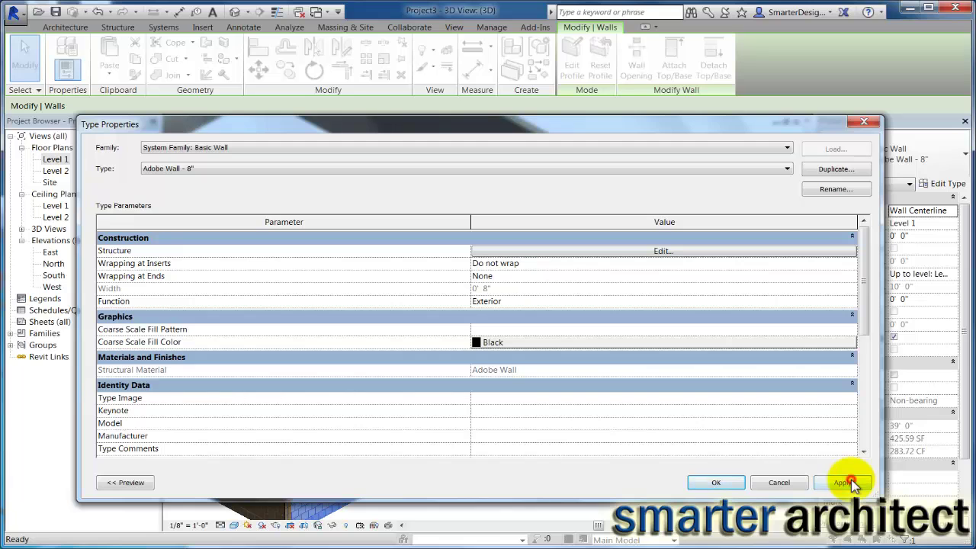
pyautogui.click(711, 484)
pyautogui.click(655, 432)
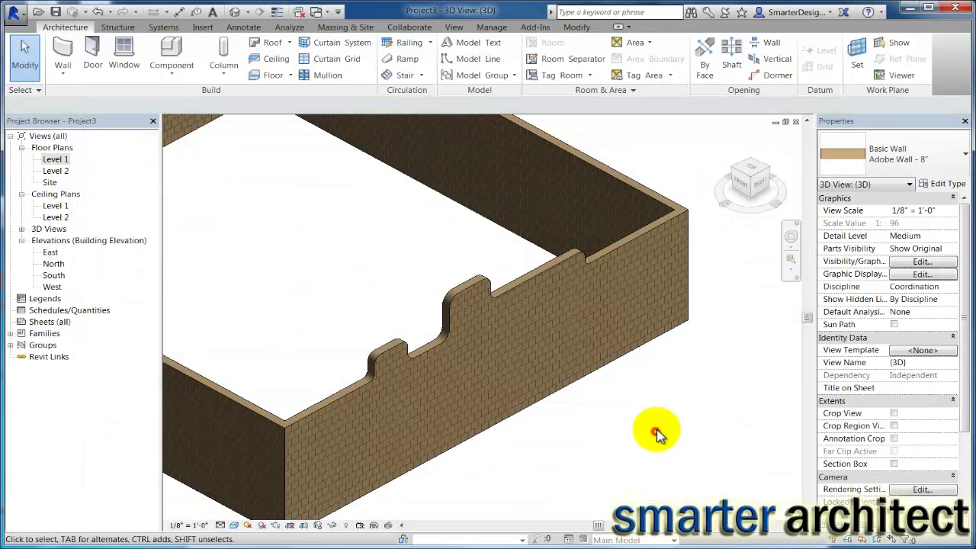
pyautogui.scroll(2, 571, 261)
pyautogui.scroll(-3, 570, 261)
pyautogui.keyDown('shift'); pyautogui.moveTo(496, 323); pyautogui.dragTo(536, 339, button='middle'); pyautogui.keyUp('shift')
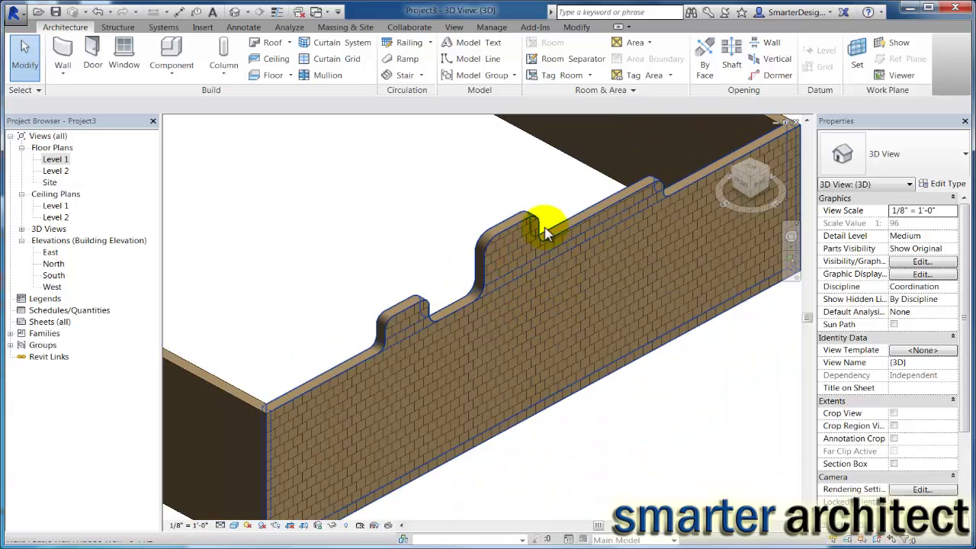
pyautogui.scroll(-1, 602, 432)
pyautogui.moveTo(601, 433); pyautogui.dragTo(587, 338, button='middle')
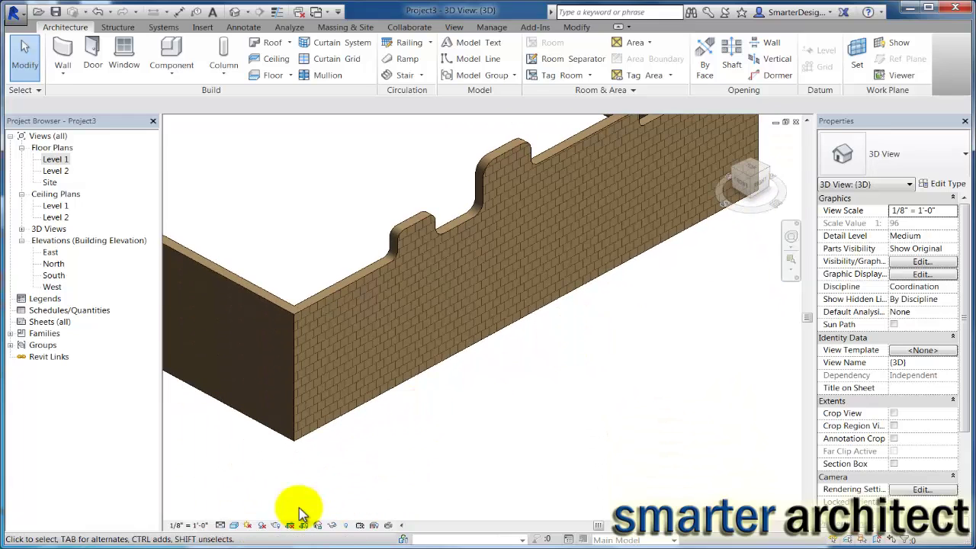
# Step: Switch to Realistic visual style, zoom to inspect the adobe texture, and select the front wall
pyautogui.click(234, 526)
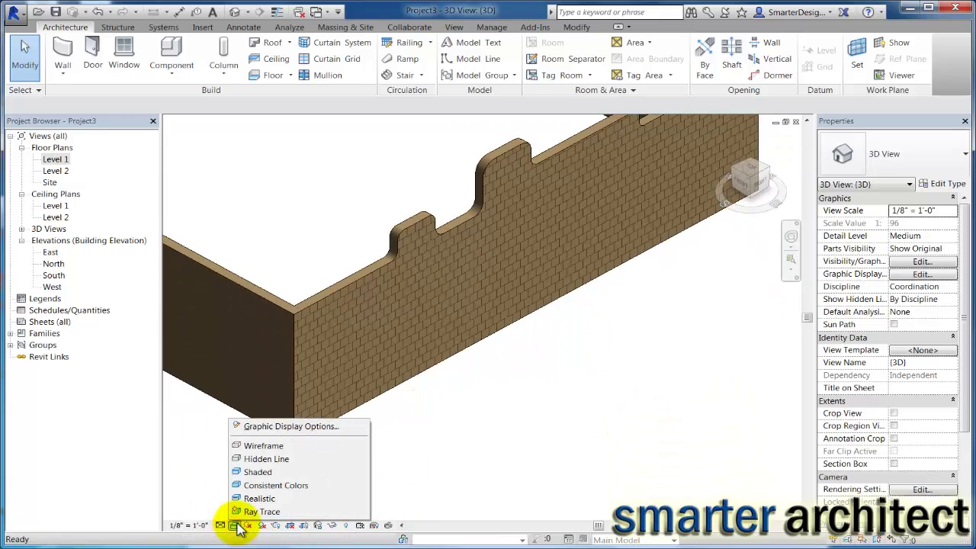
pyautogui.click(255, 500)
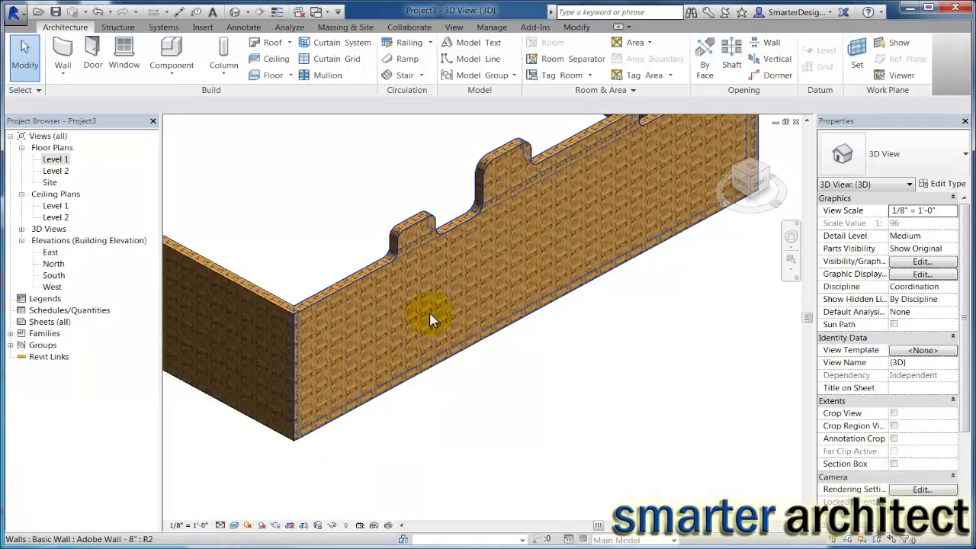
pyautogui.click(503, 397)
pyautogui.scroll(2, 491, 236)
pyautogui.scroll(5, 490, 236)
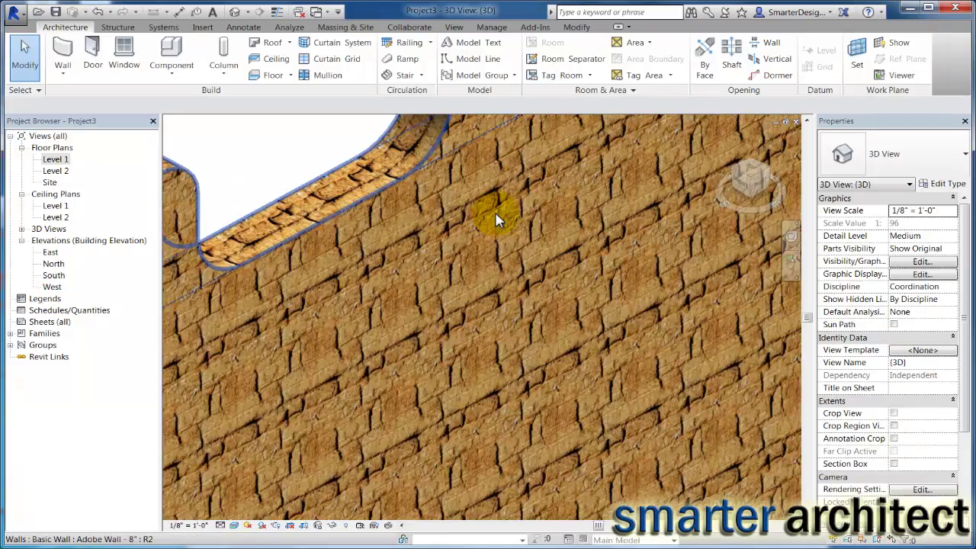
pyautogui.scroll(-5, 504, 225)
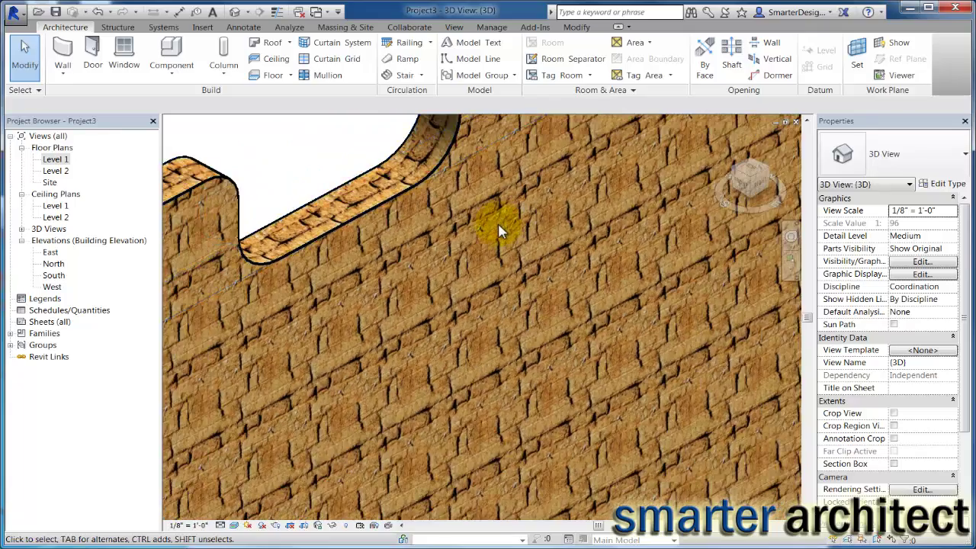
pyautogui.scroll(-2, 500, 231)
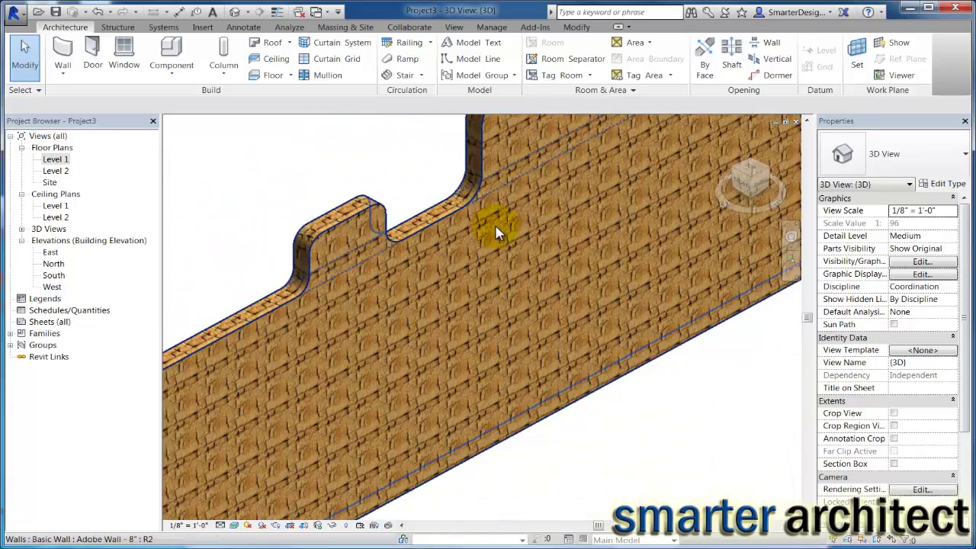
pyautogui.scroll(-2, 505, 233)
pyautogui.scroll(-6, 373, 309)
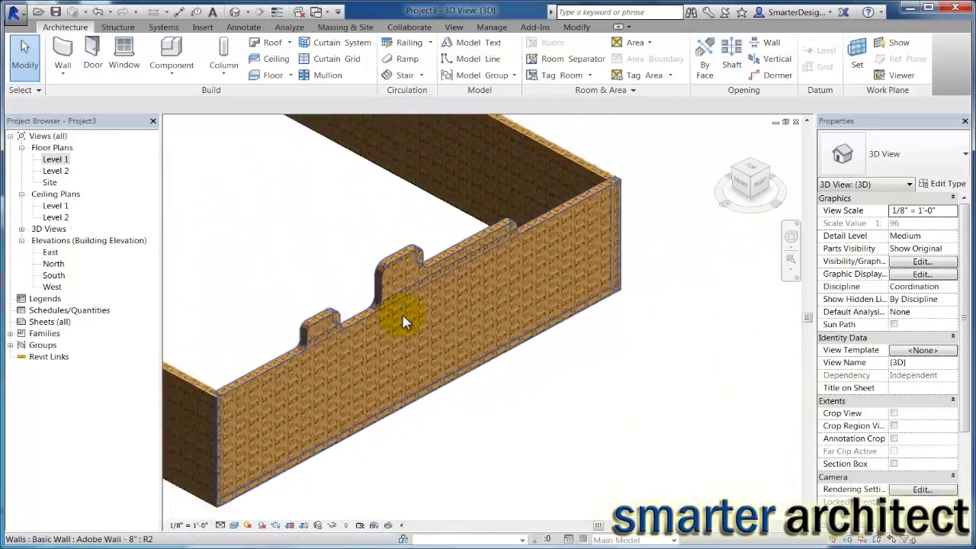
pyautogui.scroll(3, 366, 324)
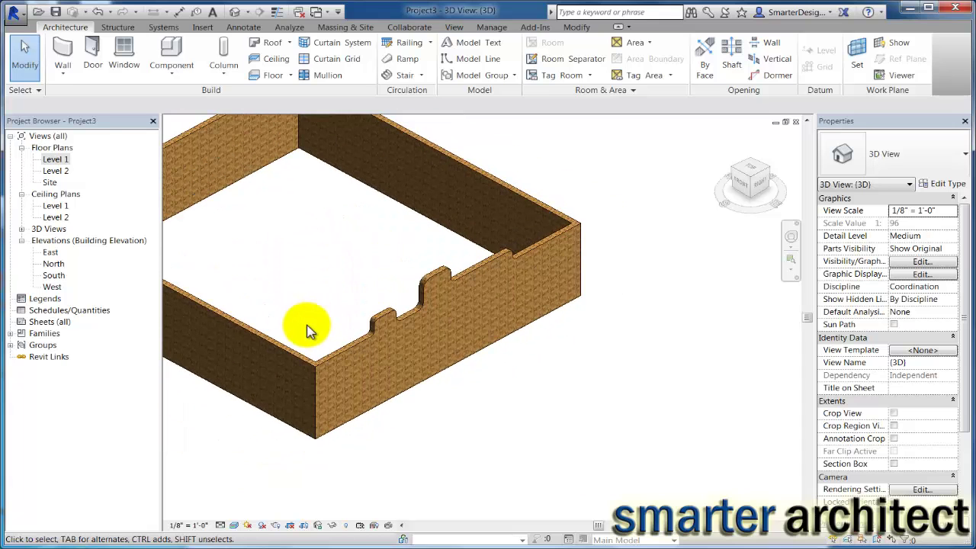
pyautogui.scroll(2, 320, 342)
pyautogui.scroll(1, 388, 342)
pyautogui.scroll(-2, 320, 300)
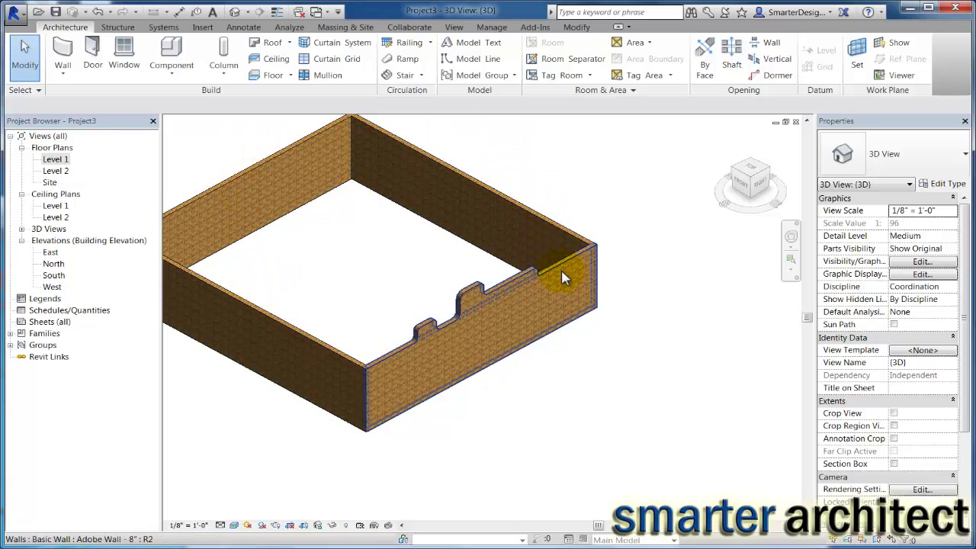
pyautogui.scroll(1, 497, 349)
pyautogui.scroll(1, 497, 349)
pyautogui.click(500, 350)
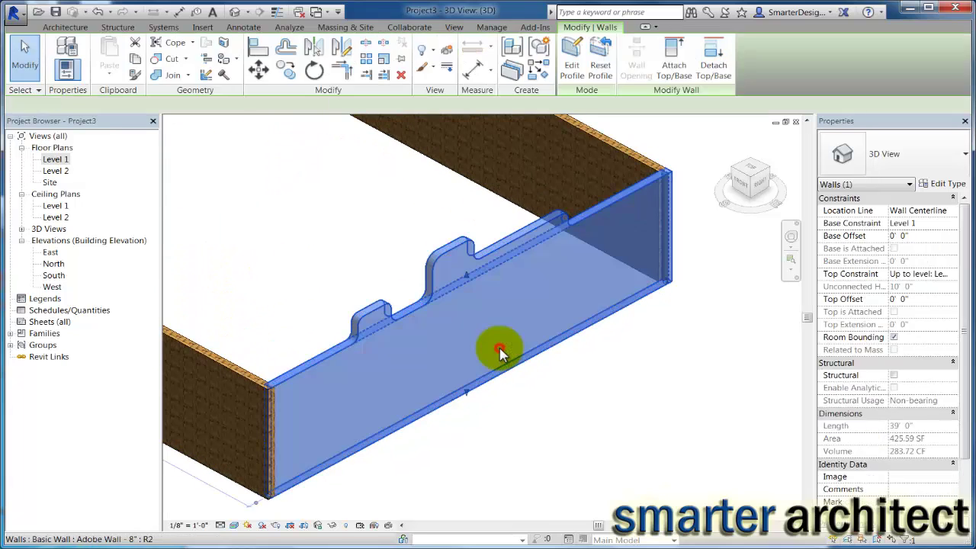
# Step: Place a Fixed 36" x 48" window in the front adobe wall and select it
pyautogui.click(67, 26)
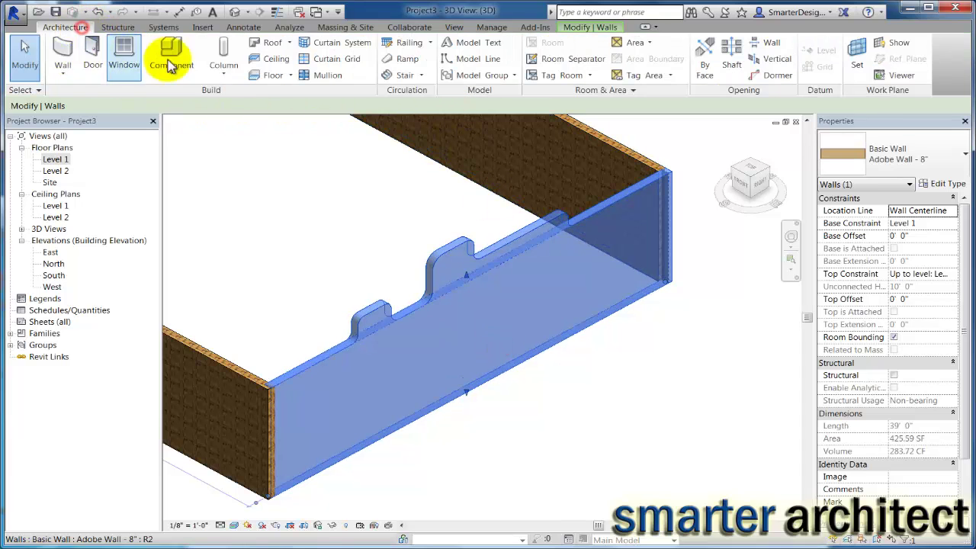
pyautogui.click(124, 52)
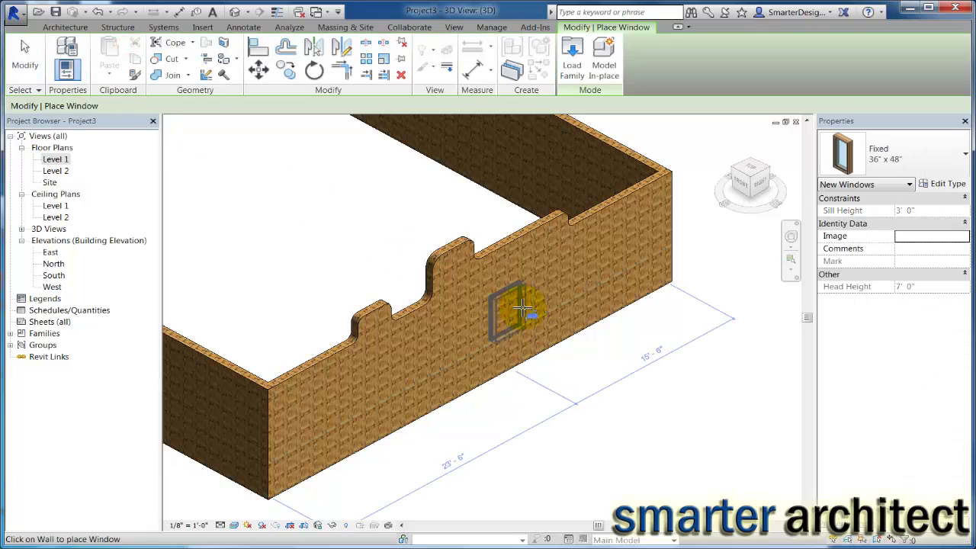
pyautogui.scroll(3, 493, 282)
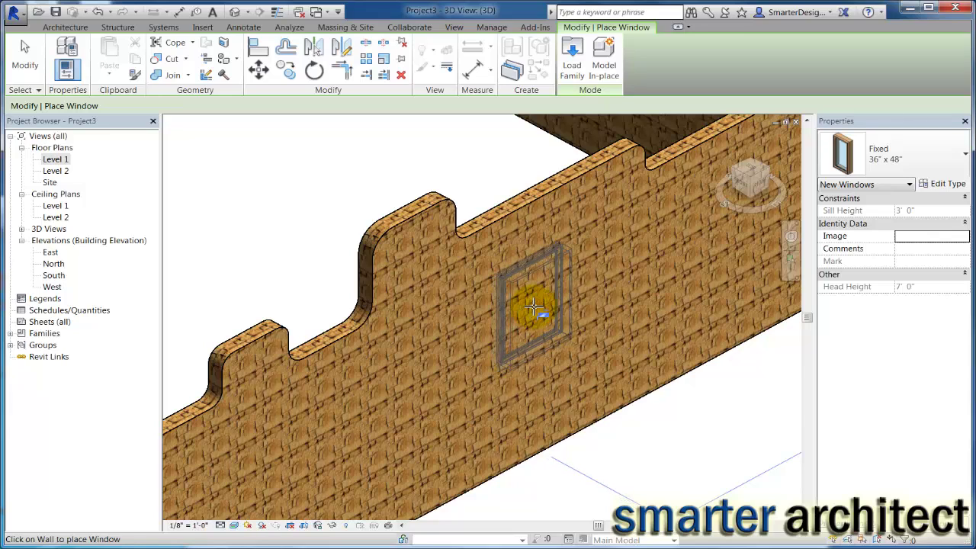
pyautogui.click(534, 307)
pyautogui.scroll(-2, 531, 308)
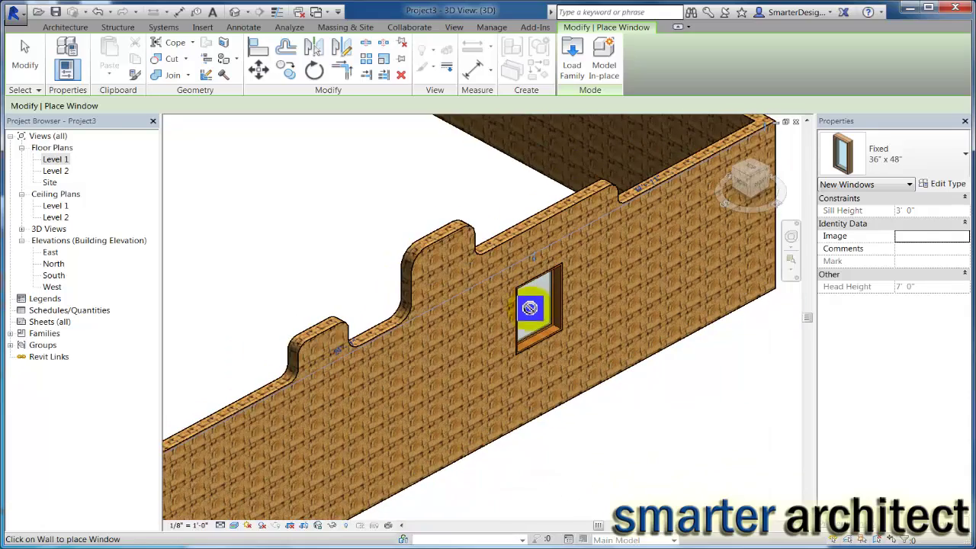
pyautogui.press('Escape')
pyautogui.press('Escape')
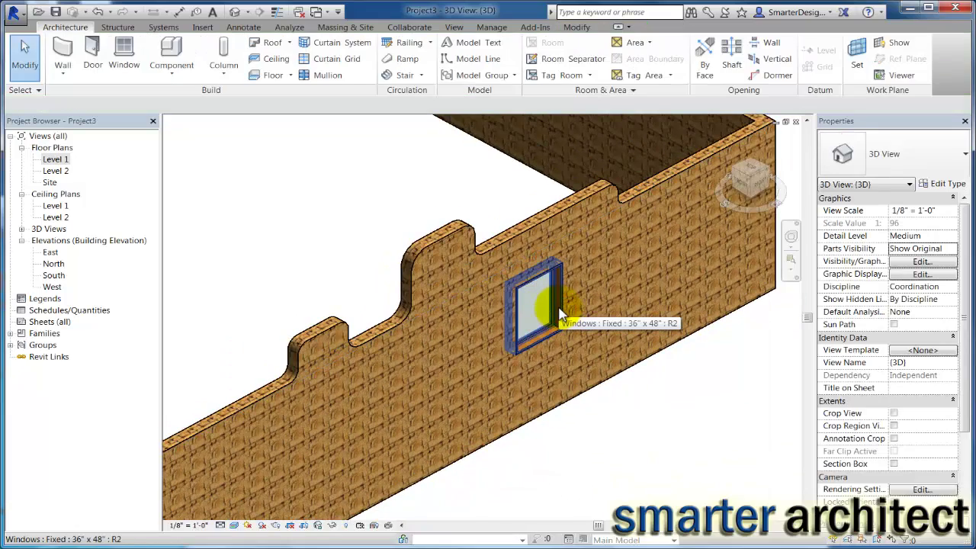
pyautogui.scroll(5, 559, 311)
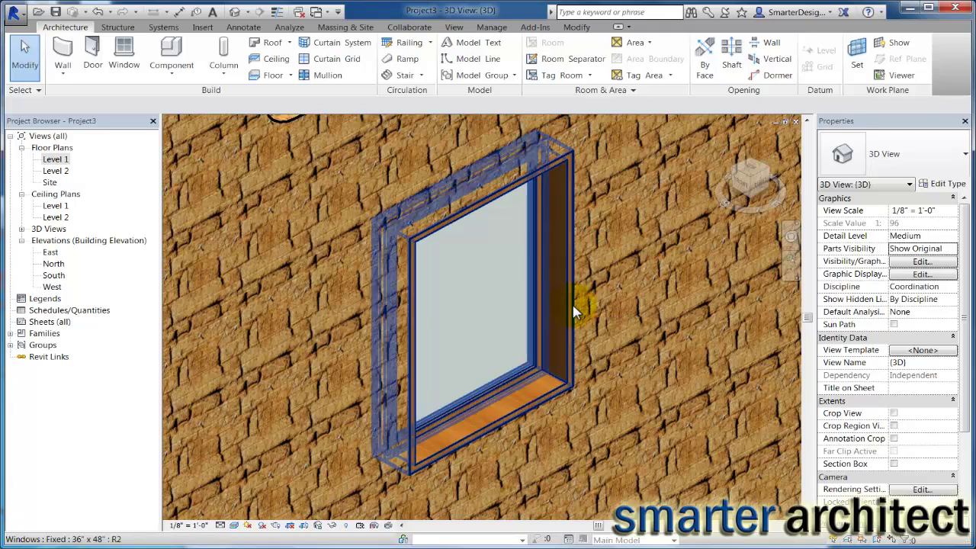
pyautogui.scroll(-3, 574, 311)
pyautogui.scroll(-2, 573, 313)
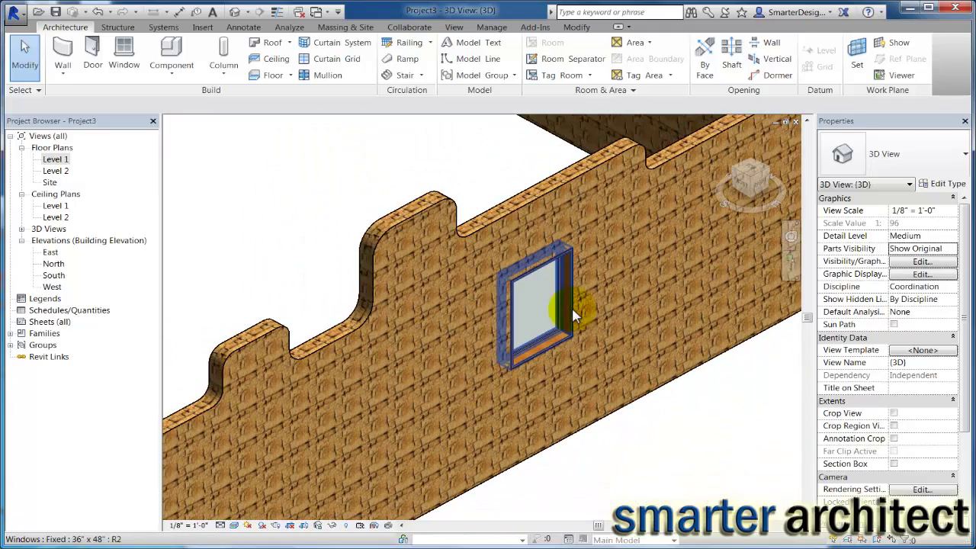
pyautogui.scroll(-2, 572, 307)
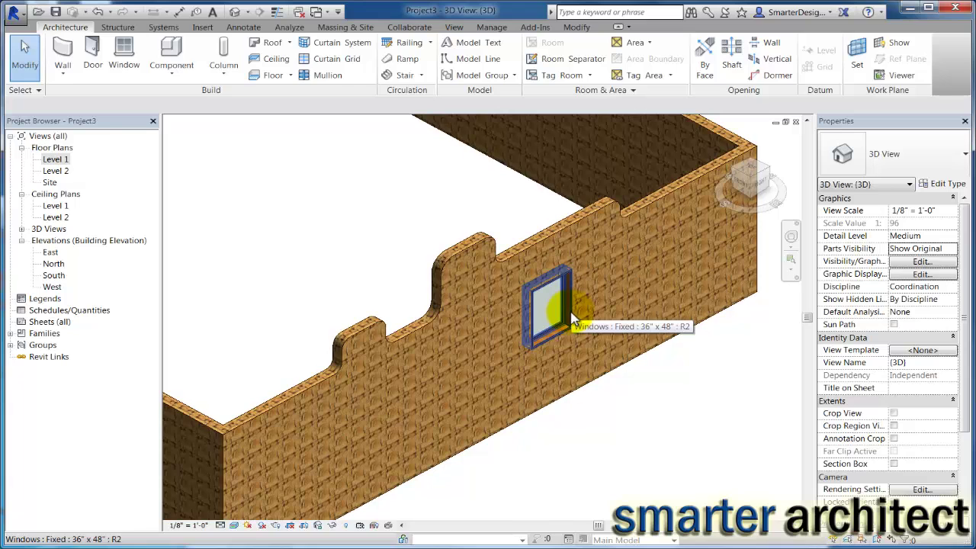
pyautogui.click(570, 313)
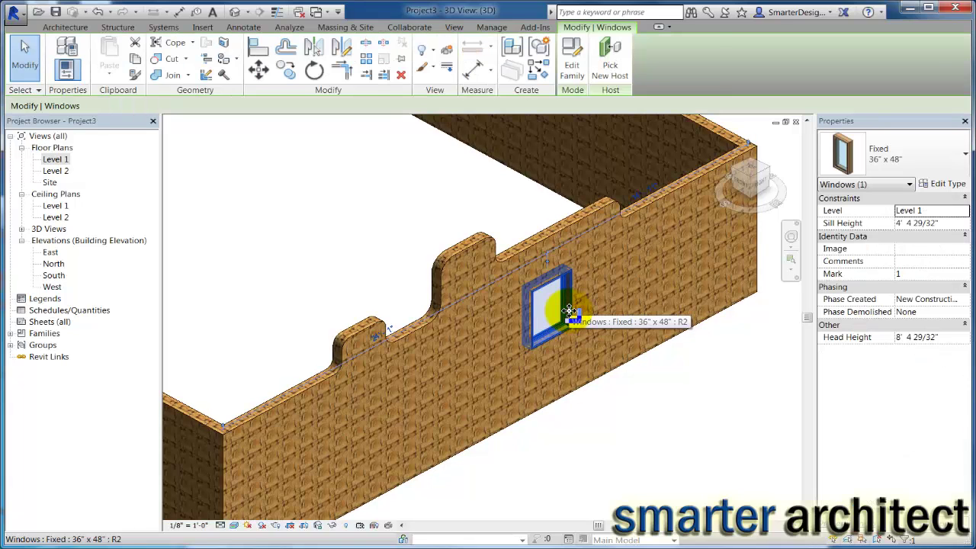
# Step: Delete the Fixed 36" x 48" window from the front adobe wall
pyautogui.press('Delete')
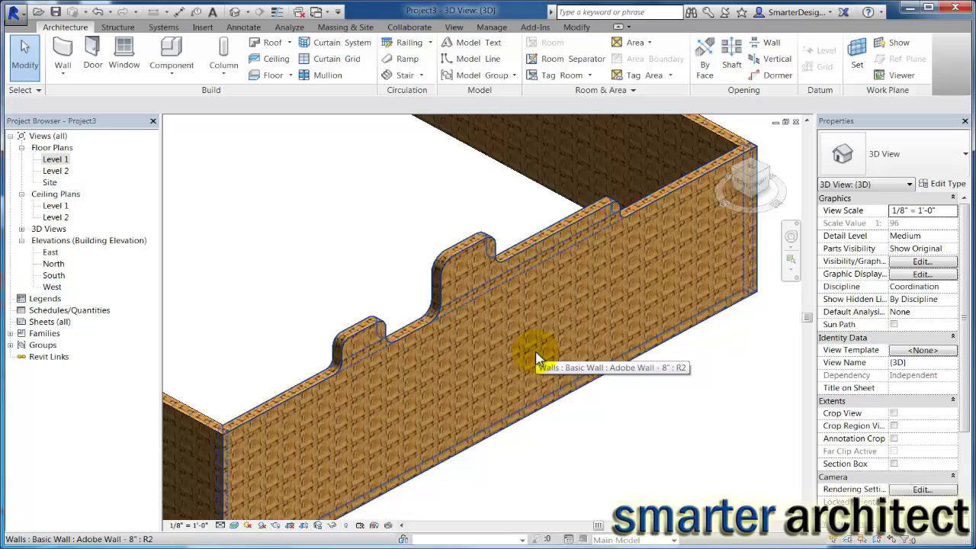
pyautogui.scroll(-2, 541, 352)
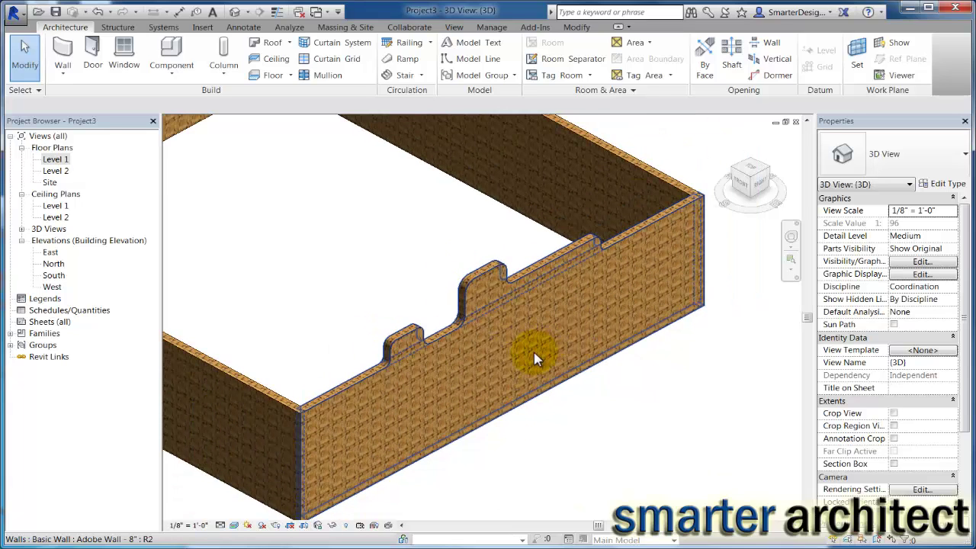